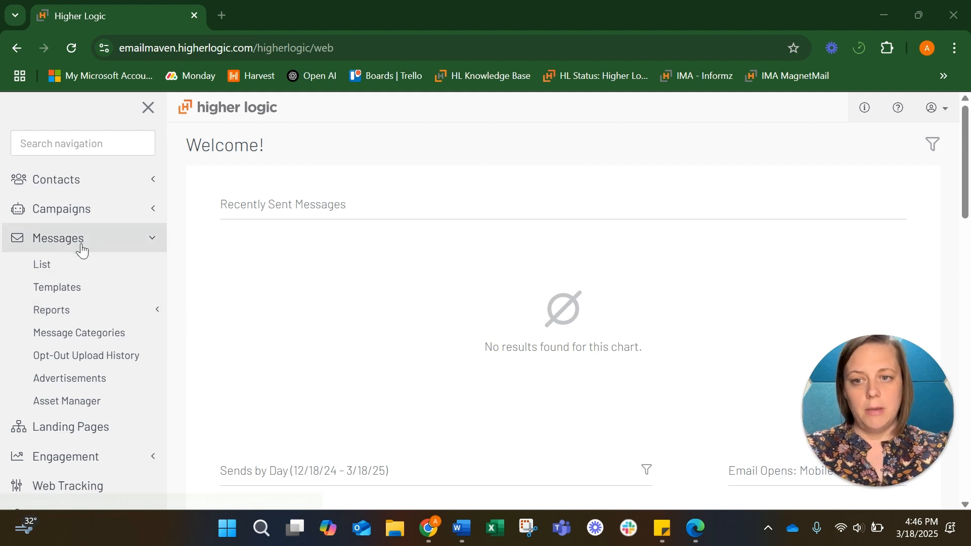
Create a new message template based on the Blank Canvas layout from the template gallery's Main Folder
click(71, 289)
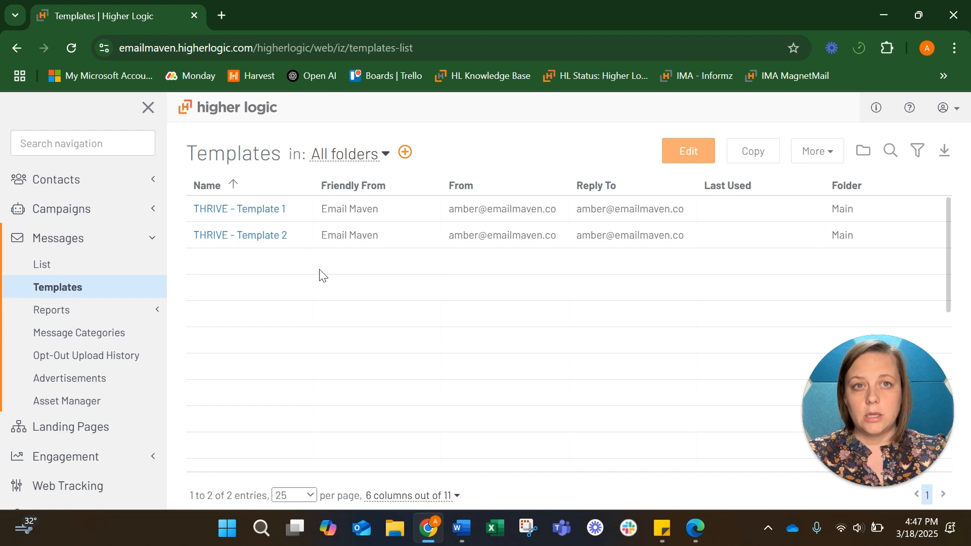
click(405, 158)
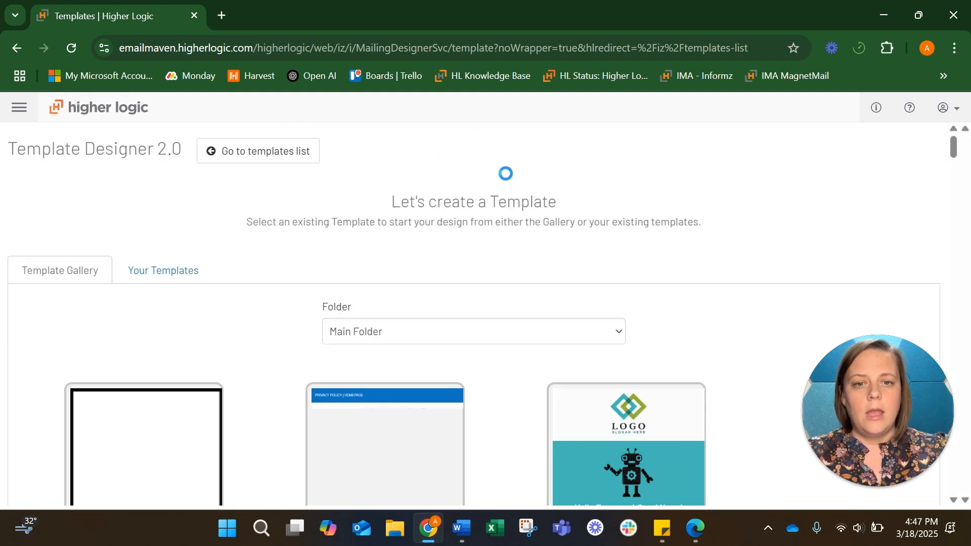
scroll(474, 313, down, 2)
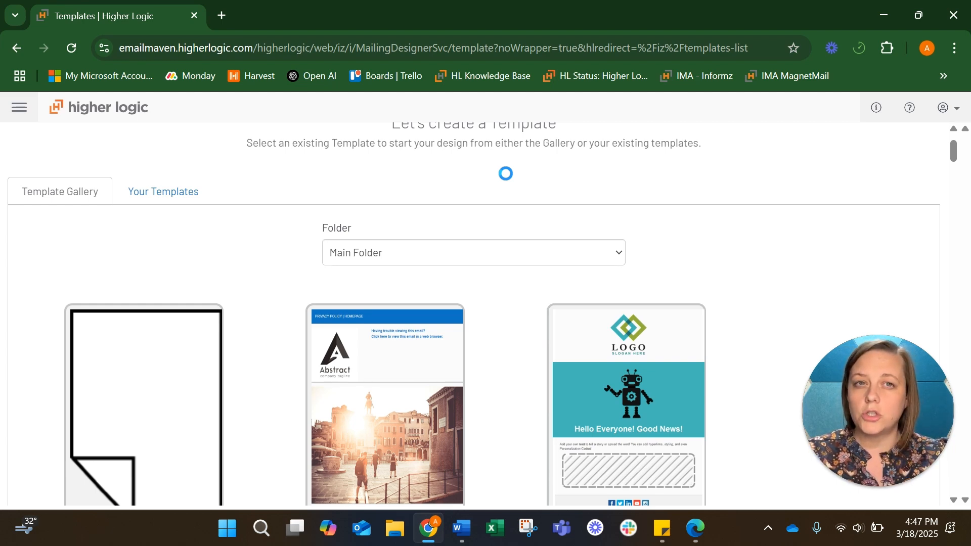
scroll(171, 211, down, 2)
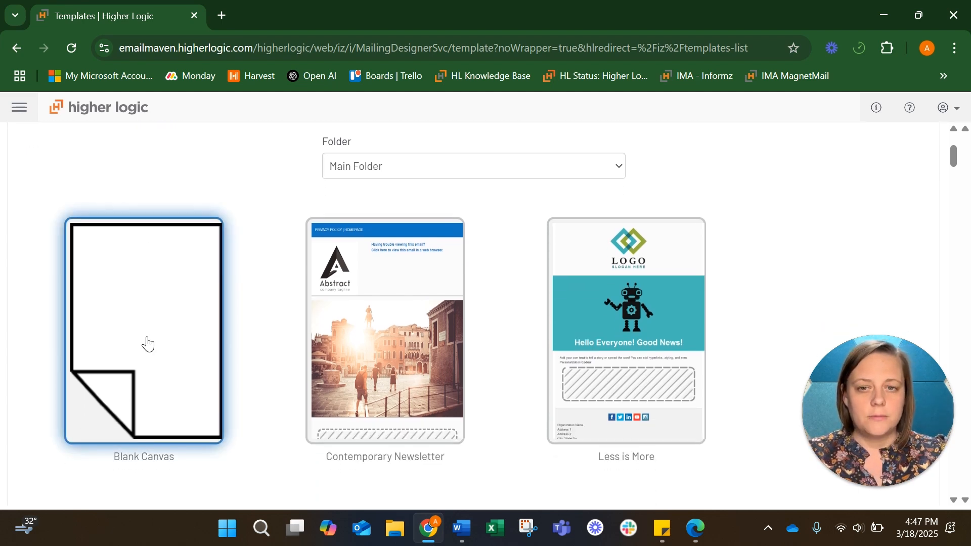
click(146, 343)
scroll(559, 335, up, 3)
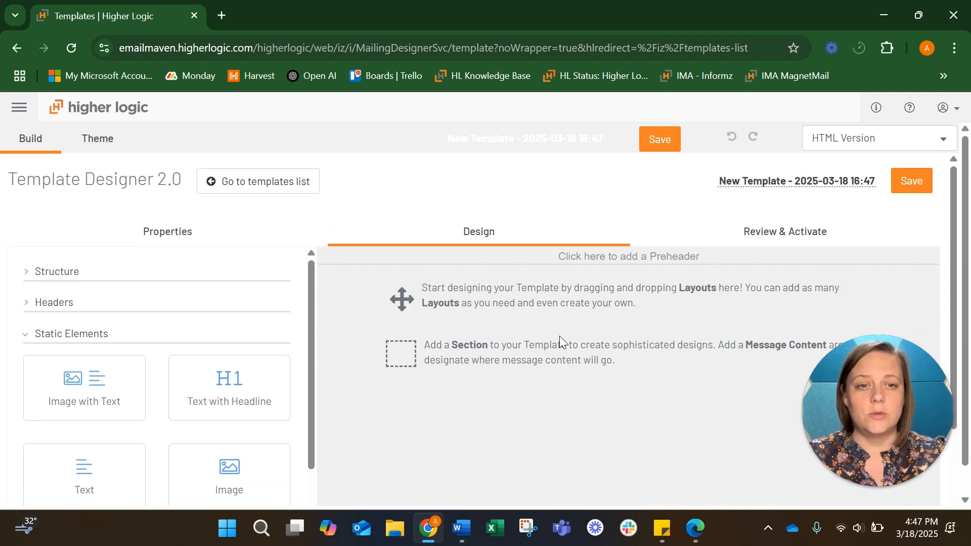
scroll(560, 335, down, 1)
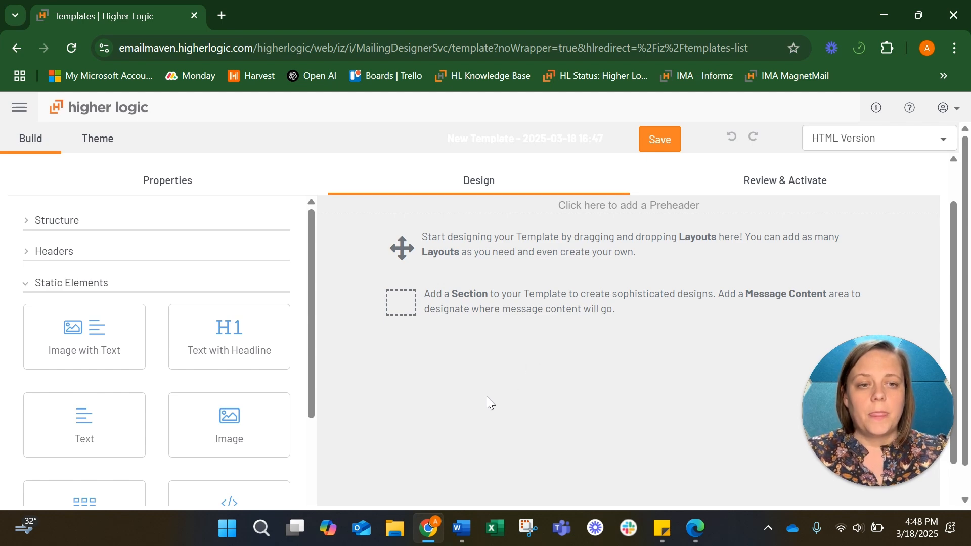
Switch to the Word style guide, examine its template width, spacing, background and text specifications, and return to the template designer
mouse_move(462, 528)
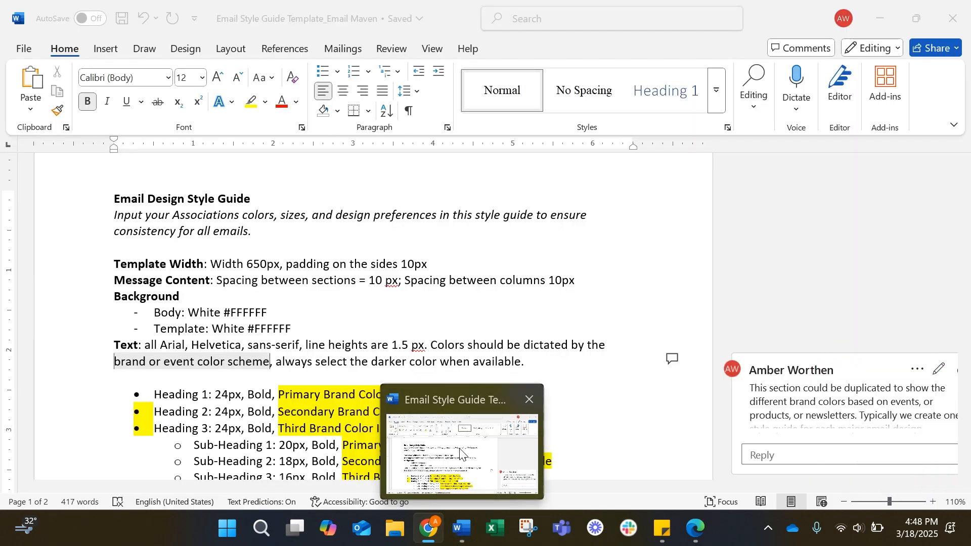
click(460, 451)
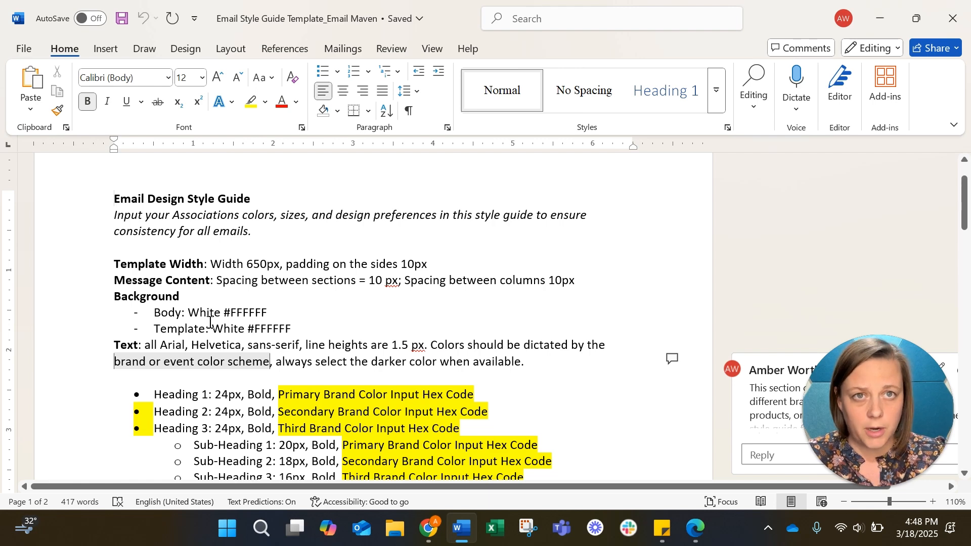
scroll(249, 250, down, 2)
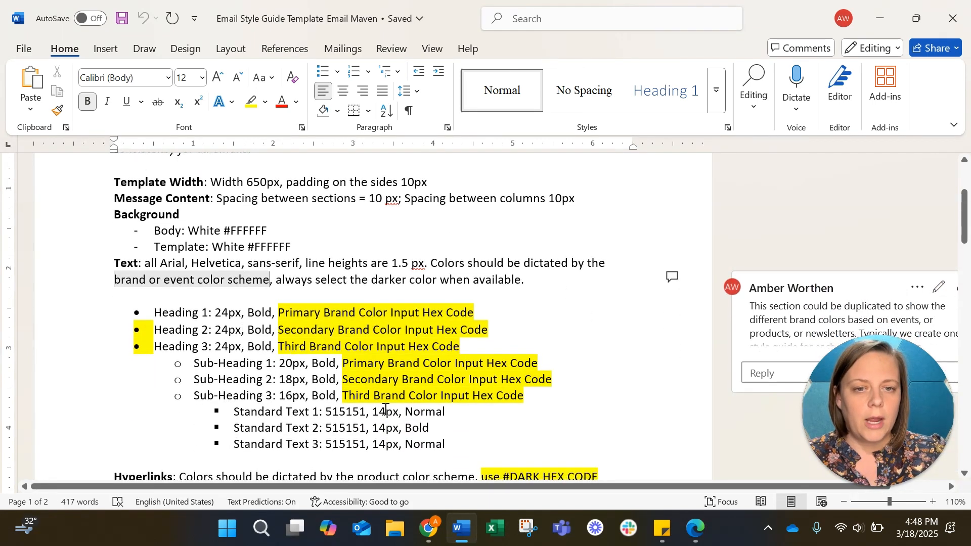
scroll(443, 427, down, 3)
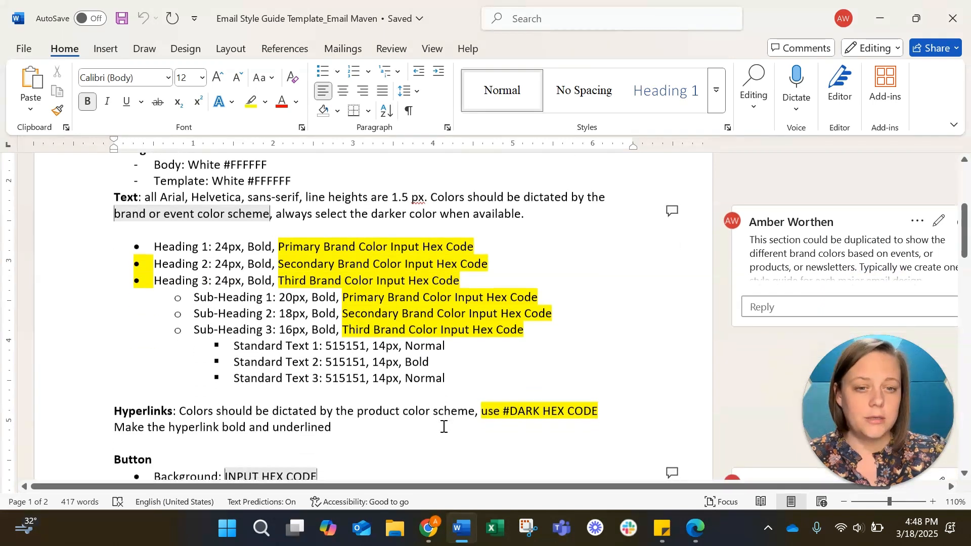
scroll(443, 427, up, 4)
scroll(443, 428, up, 2)
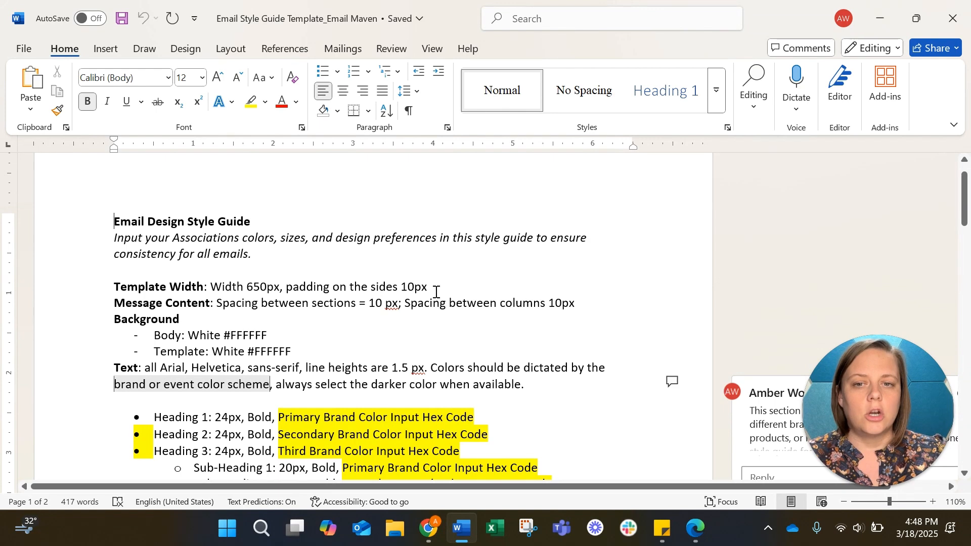
click(882, 19)
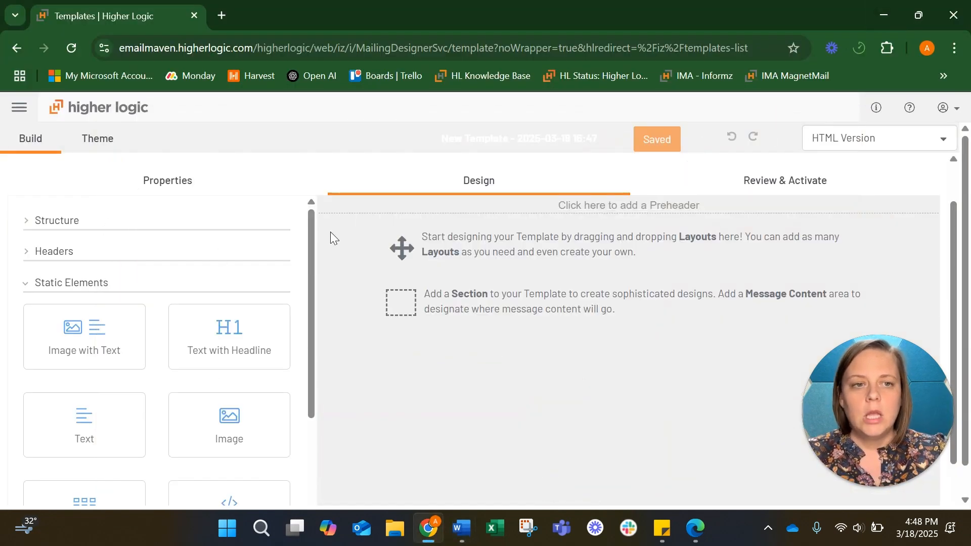
Rename the template as "New Base Template" in its properties
scroll(329, 232, up, 1)
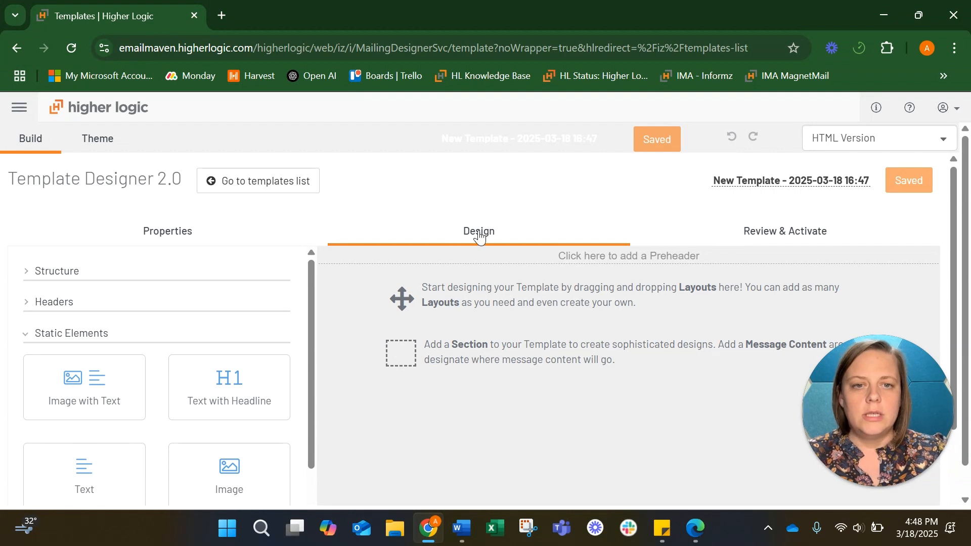
click(177, 242)
scroll(177, 242, down, 2)
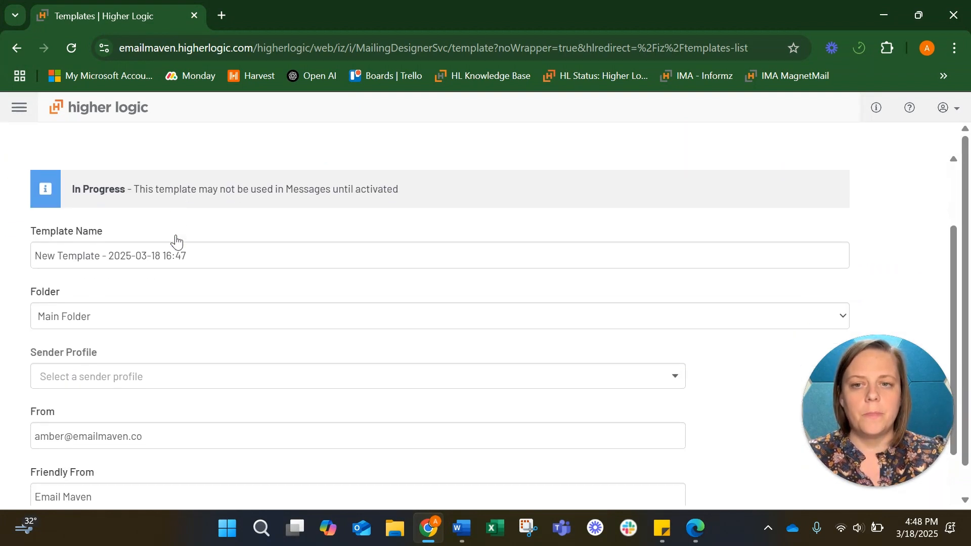
triple_click(221, 249)
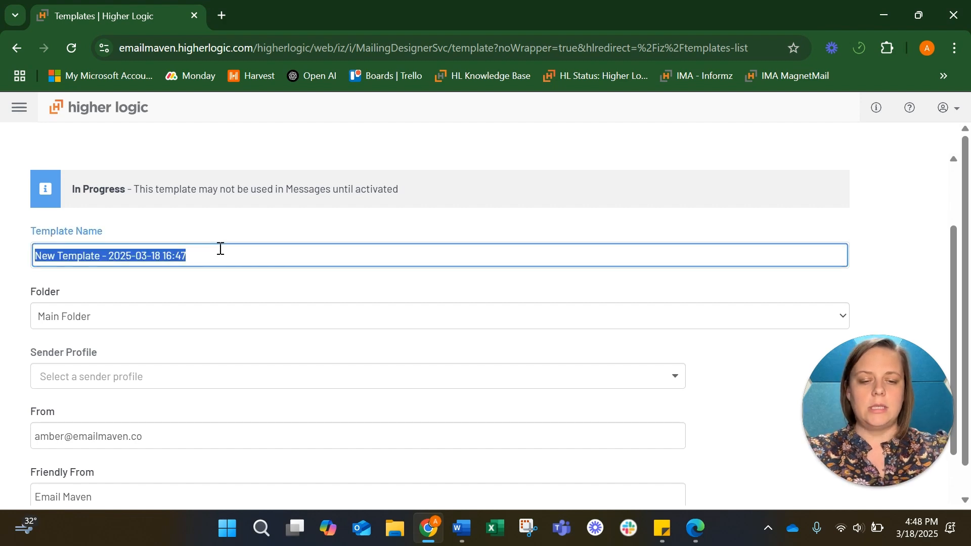
text(New )
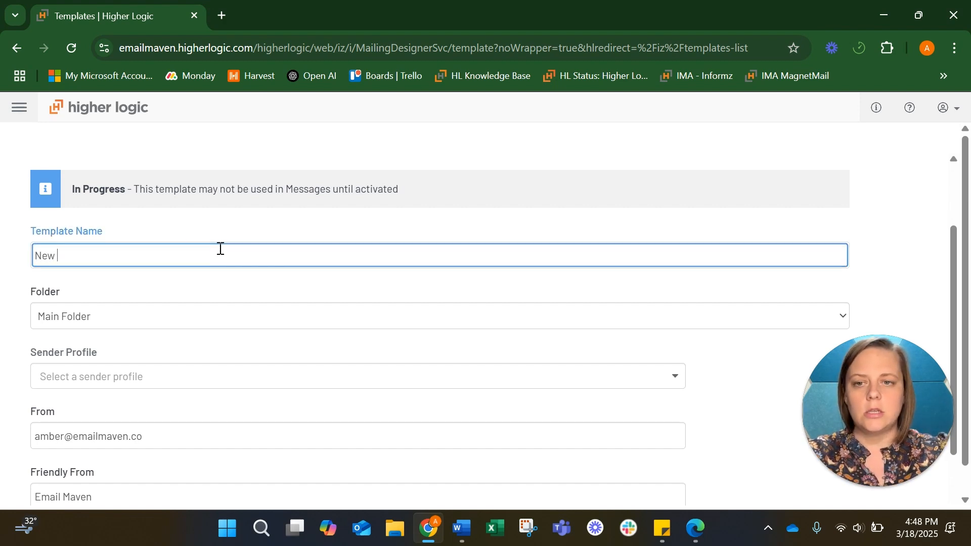
text(Base Tem)
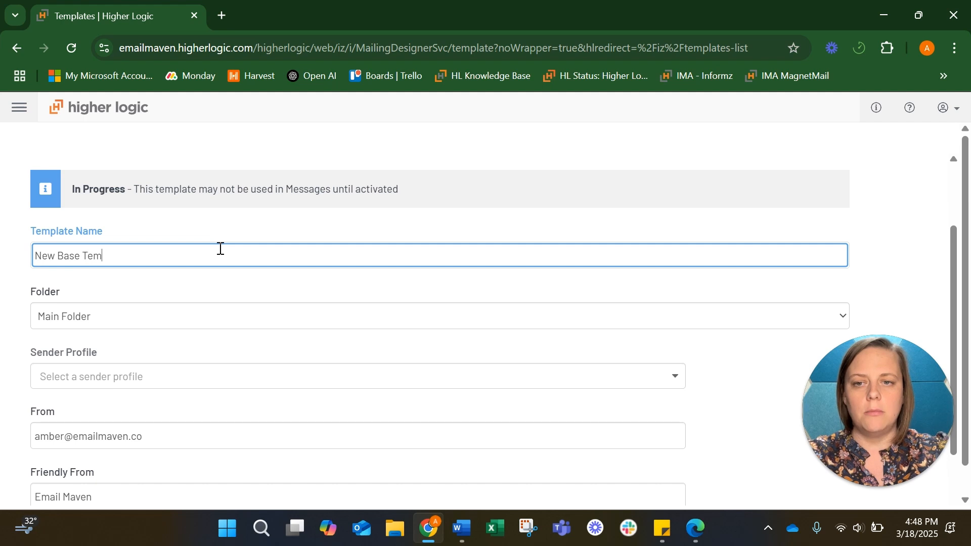
text(plate)
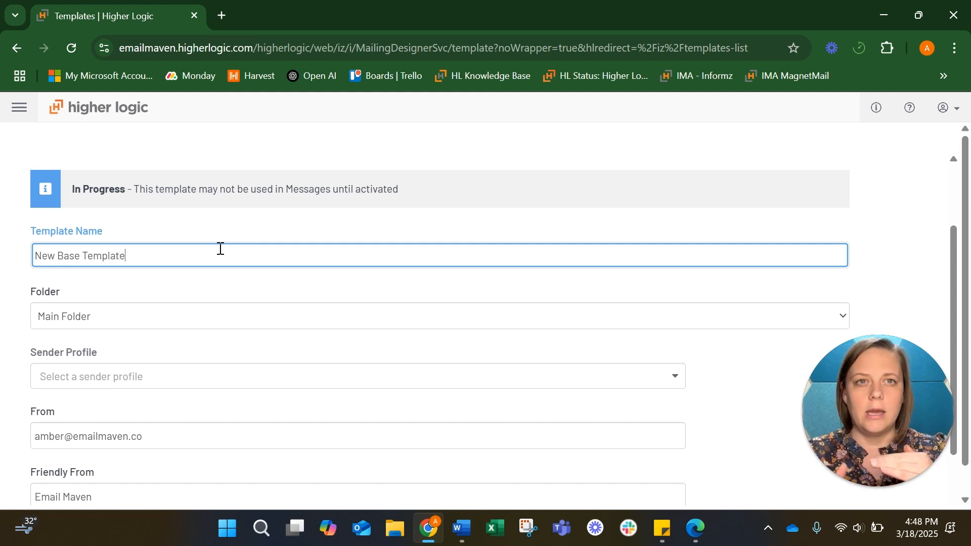
Insert the sender's first name followed by "at" before "Email Maven" in the template's Friendly From name
scroll(220, 248, down, 1)
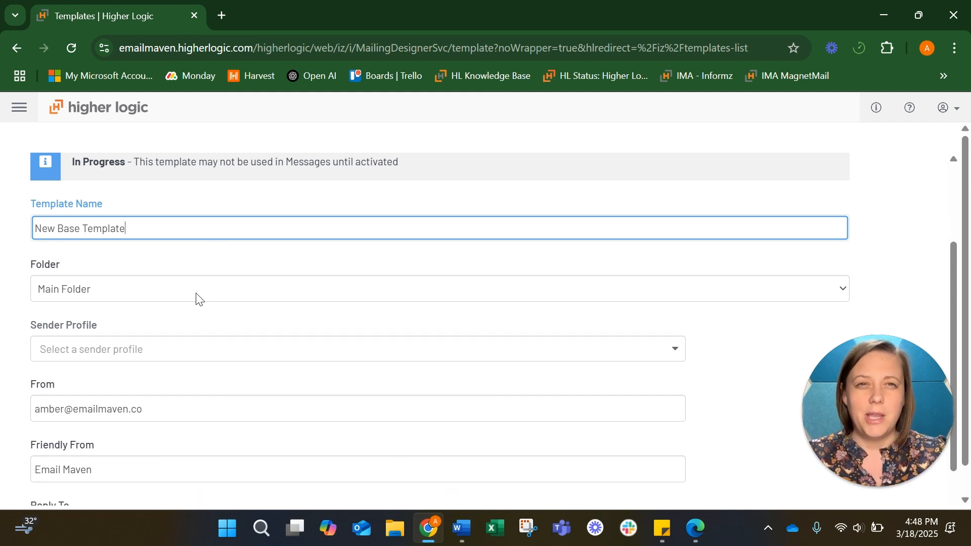
scroll(197, 298, down, 1)
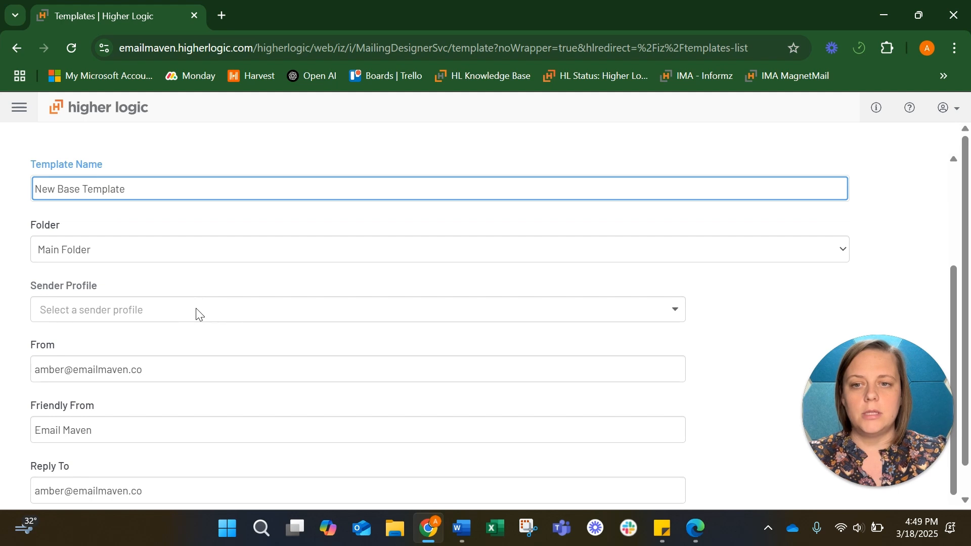
click(194, 310)
click(194, 310)
scroll(47, 321, down, 1)
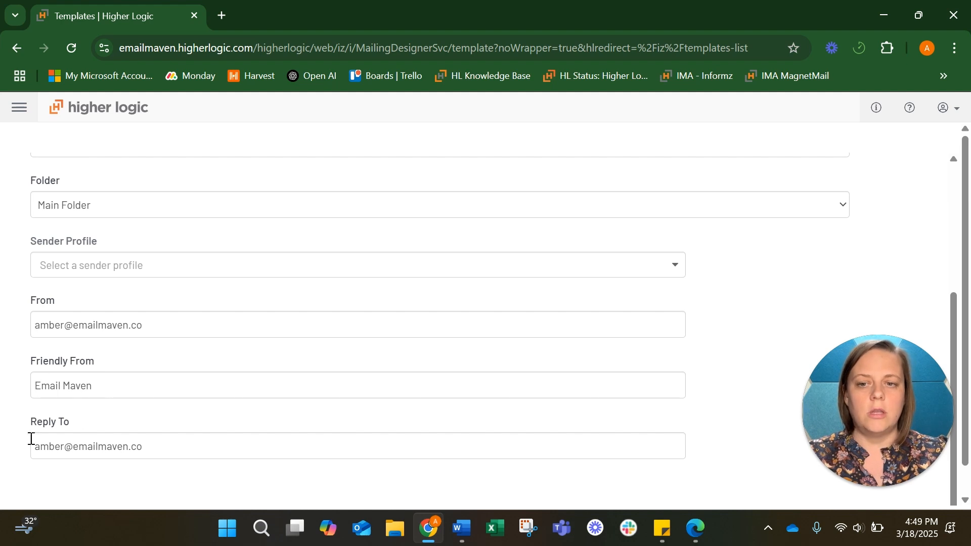
click(37, 384)
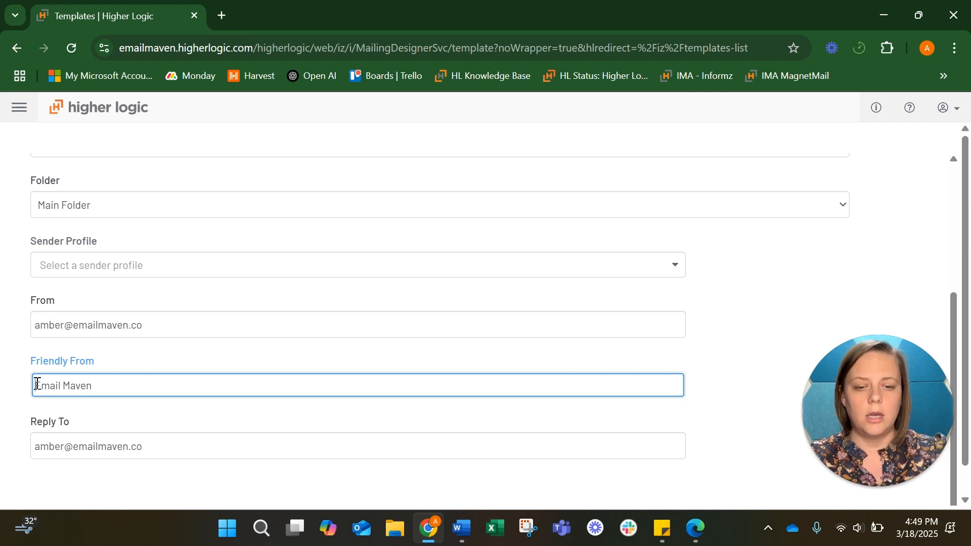
text(Amber at)
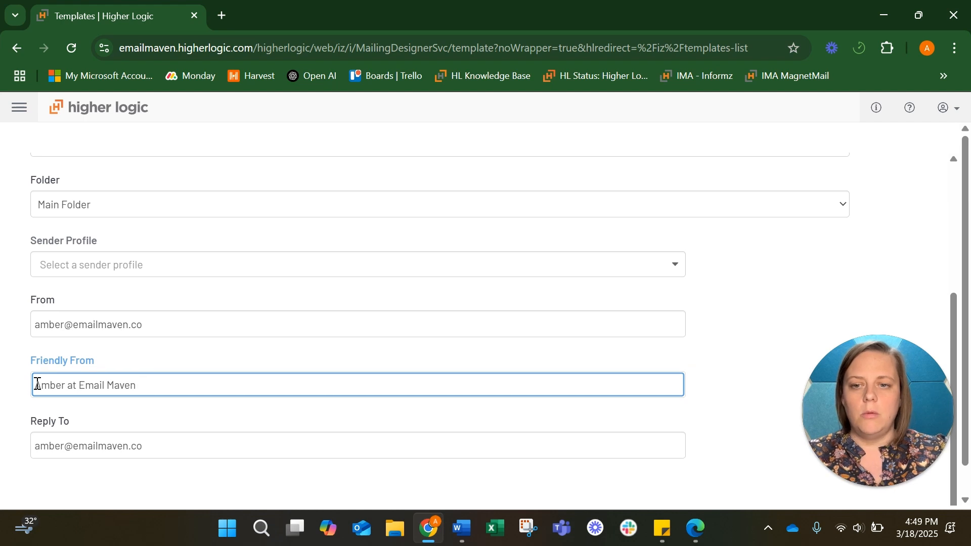
Set the body background color to white (#ffffff) in the template design's theme settings
scroll(143, 412, up, 3)
scroll(143, 412, up, 1)
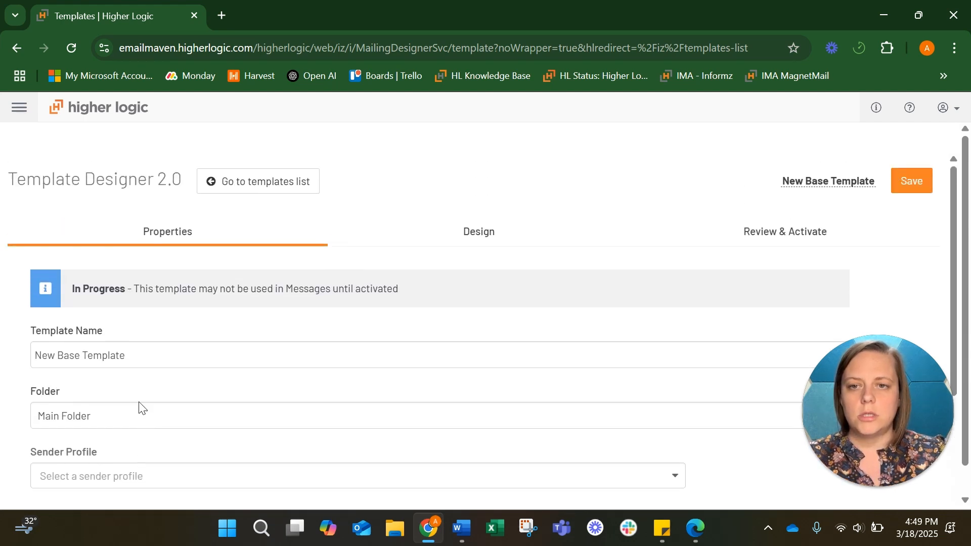
click(493, 238)
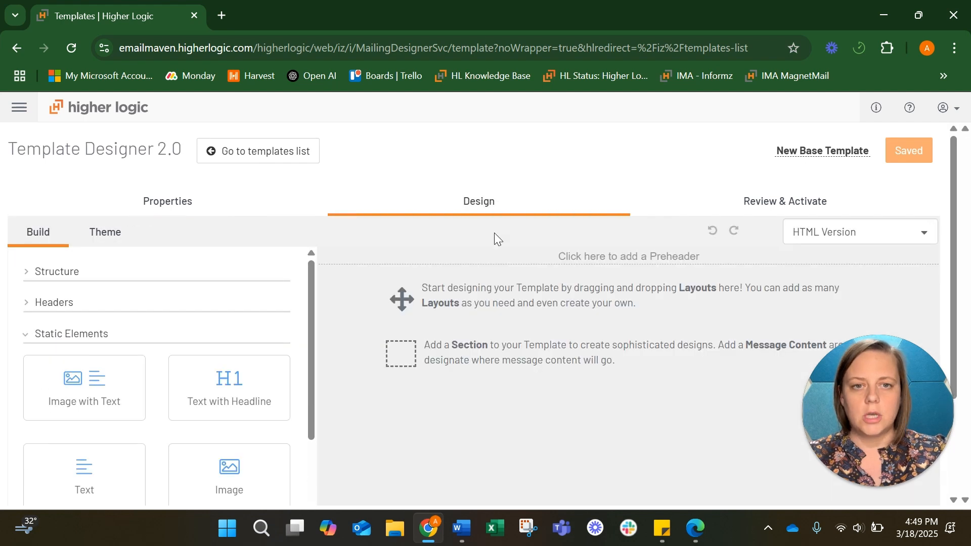
scroll(317, 235, down, 1)
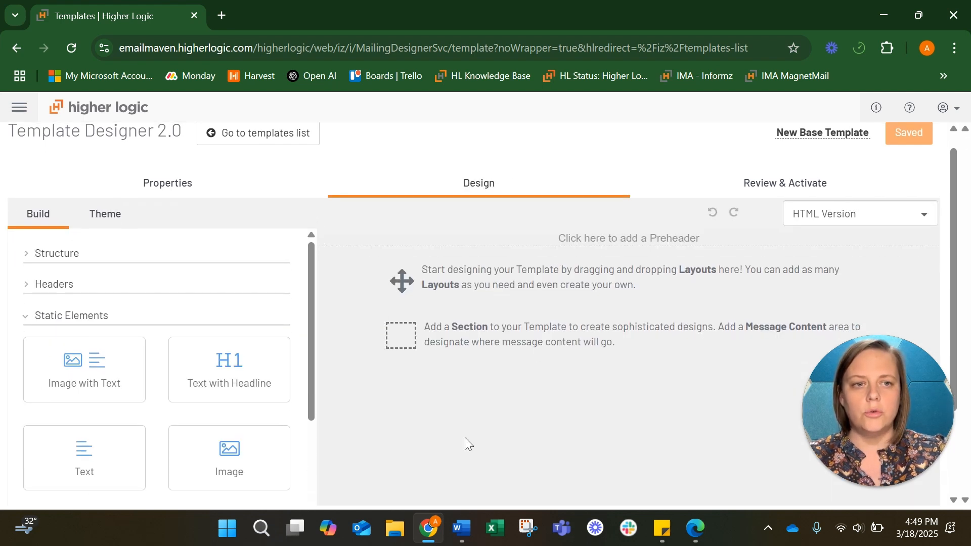
scroll(362, 396, down, 1)
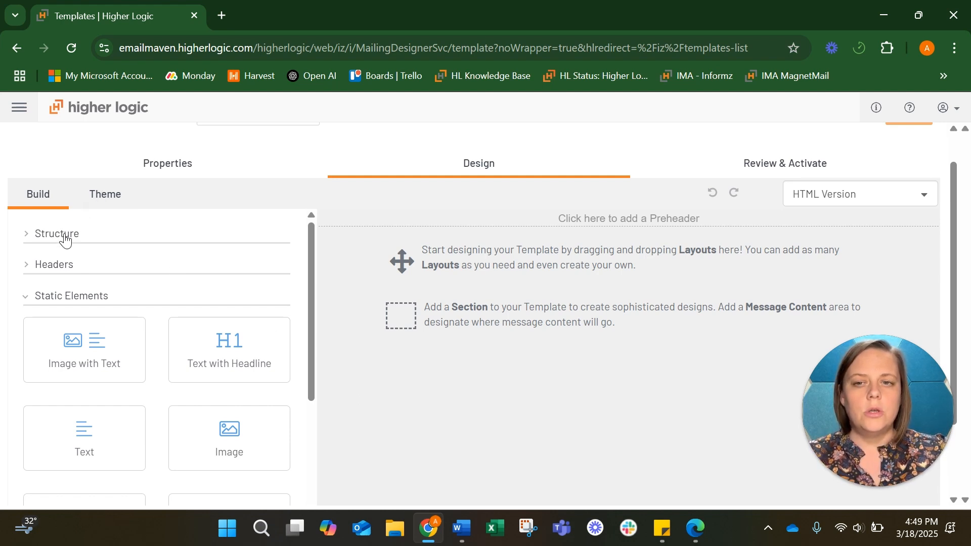
click(93, 201)
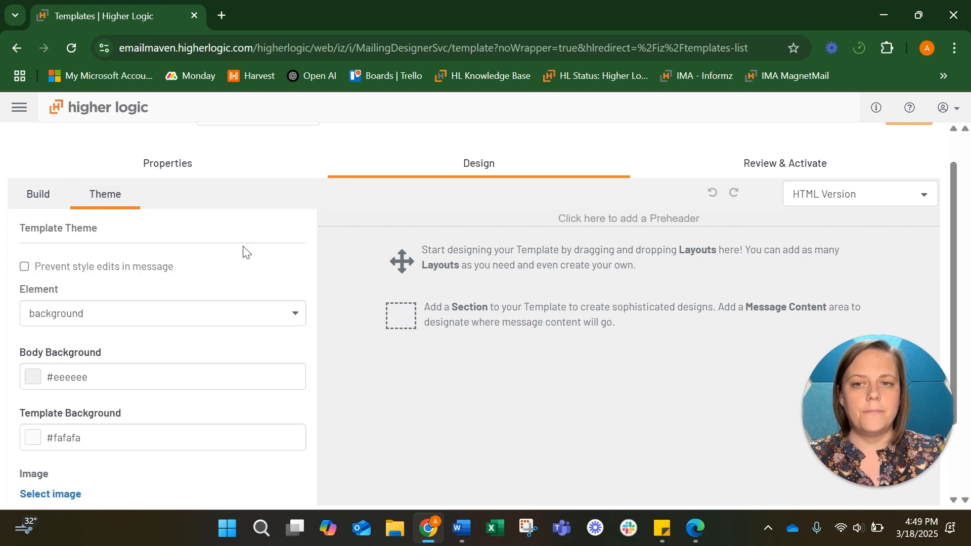
scroll(244, 251, down, 1)
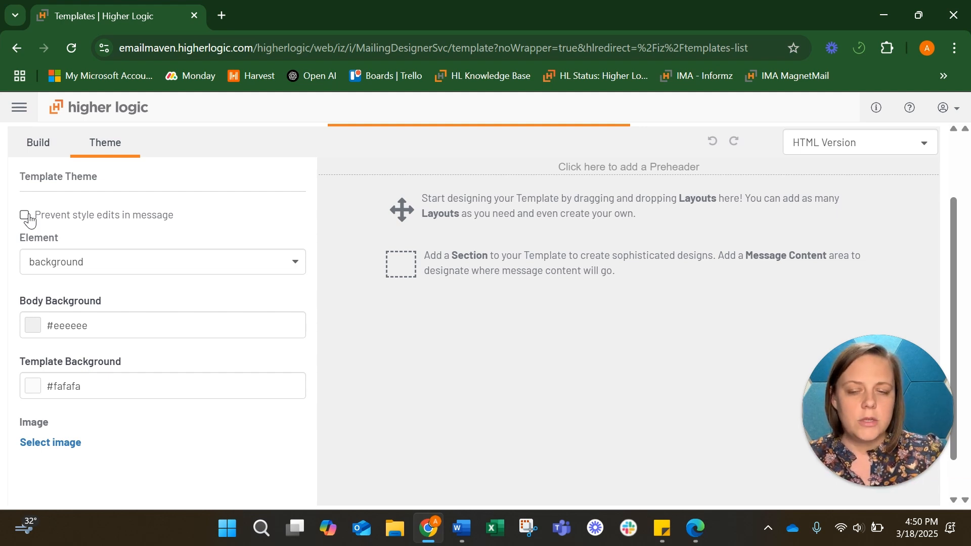
scroll(191, 237, down, 1)
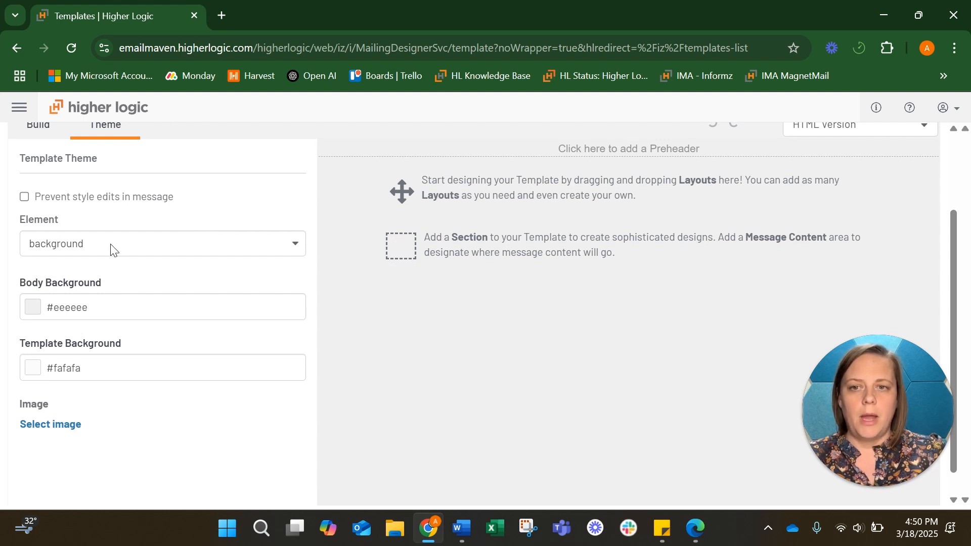
click(34, 312)
click(151, 395)
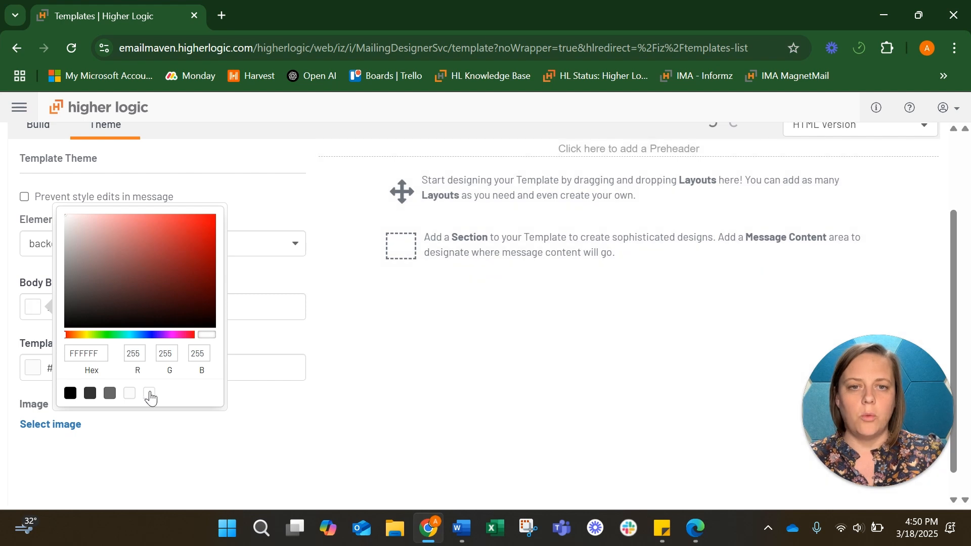
click(267, 404)
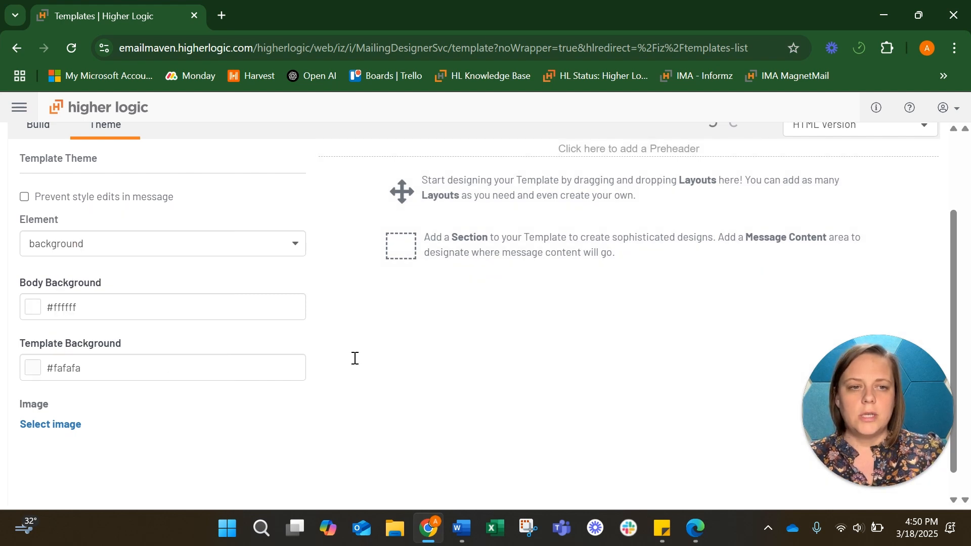
Set the theme's template background color to white (#ffffff) as well
click(33, 368)
click(149, 454)
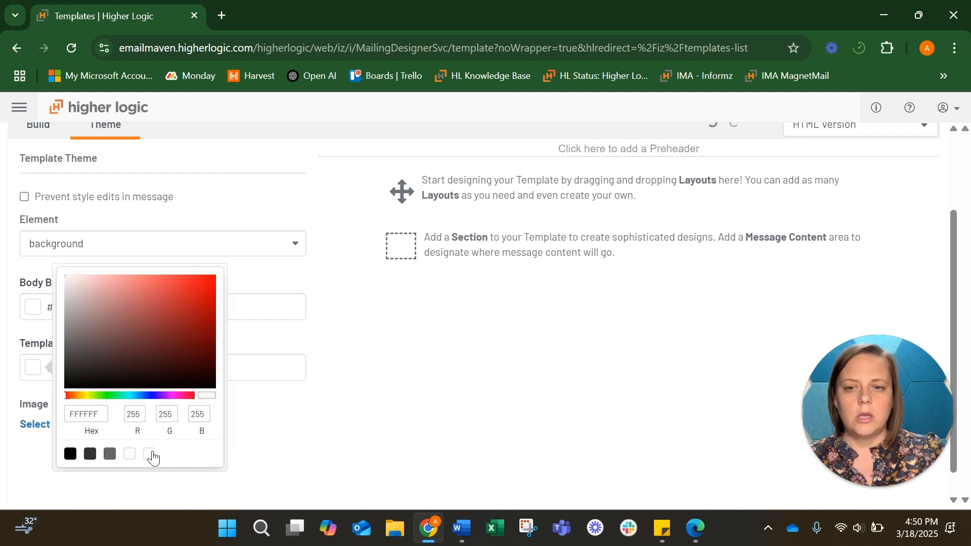
click(265, 431)
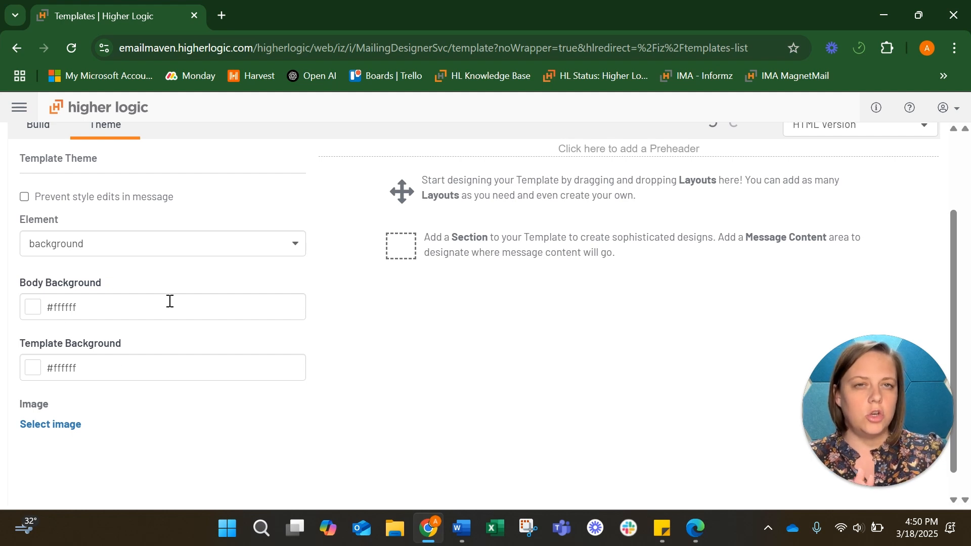
Review the theme's template width and padding options, as well as the message content spacing settings
click(171, 250)
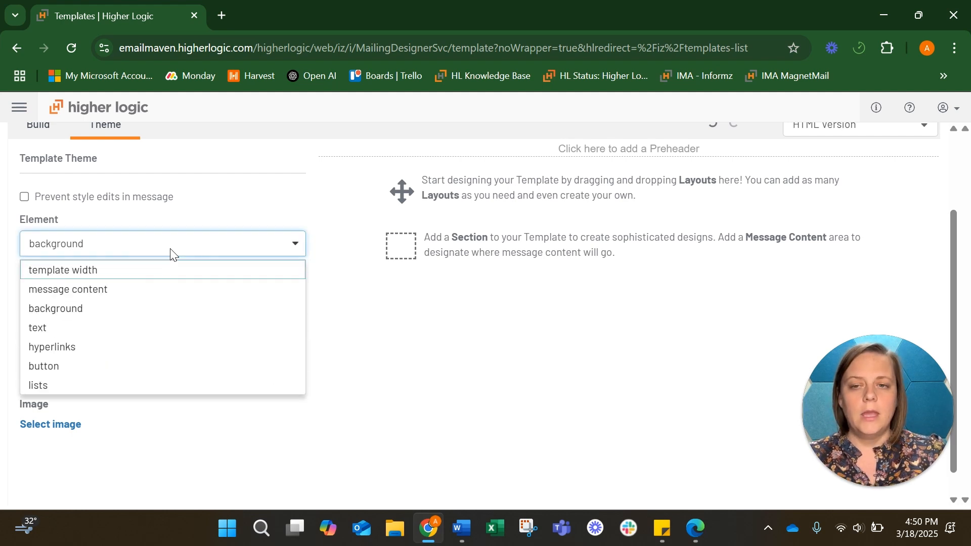
click(152, 271)
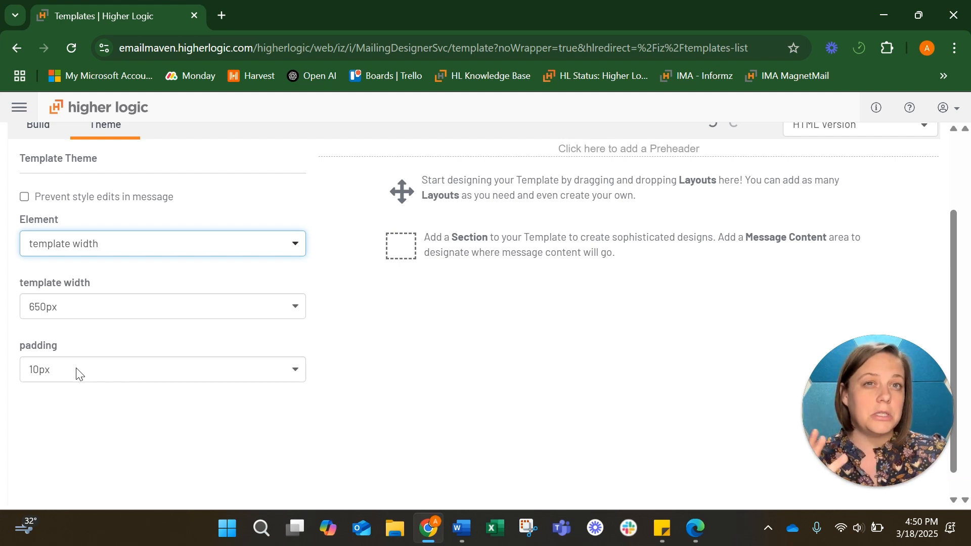
click(150, 305)
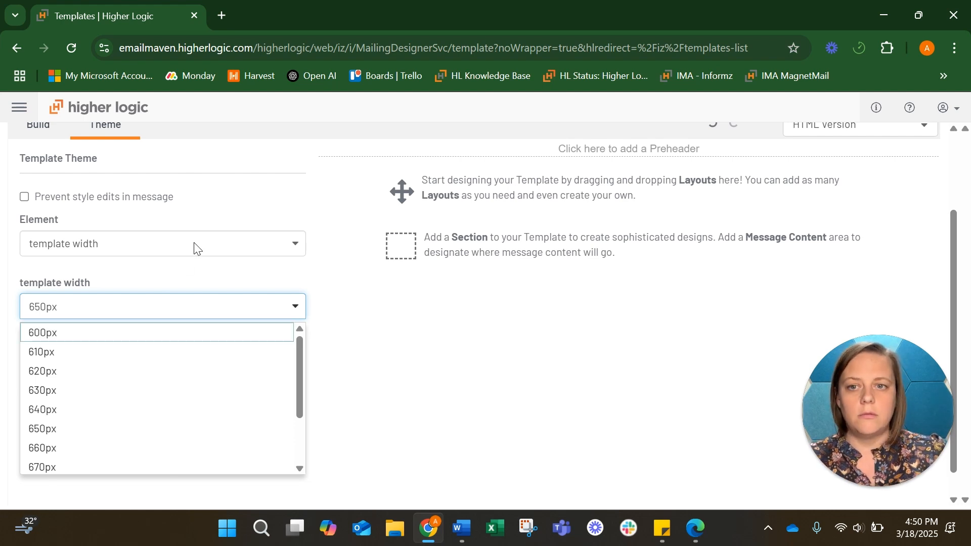
click(195, 228)
click(164, 245)
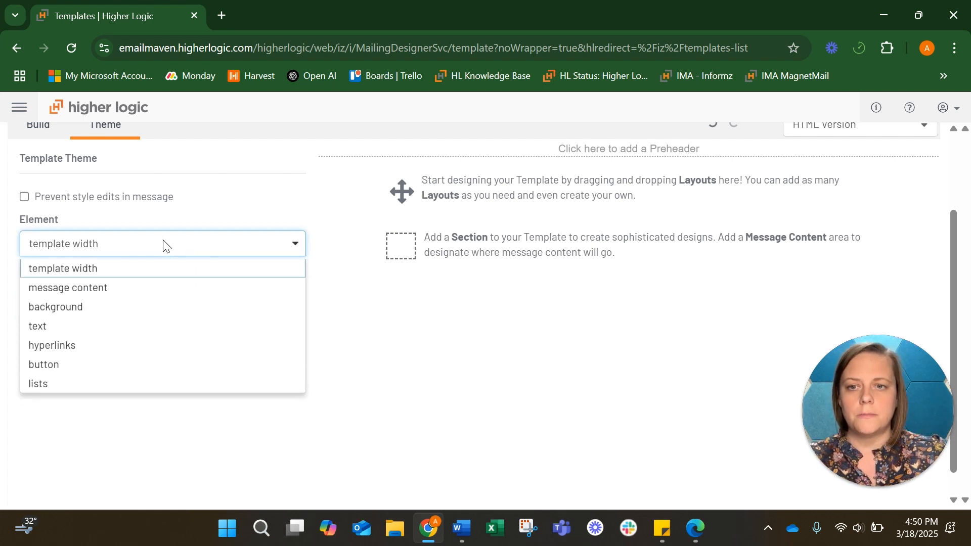
click(151, 288)
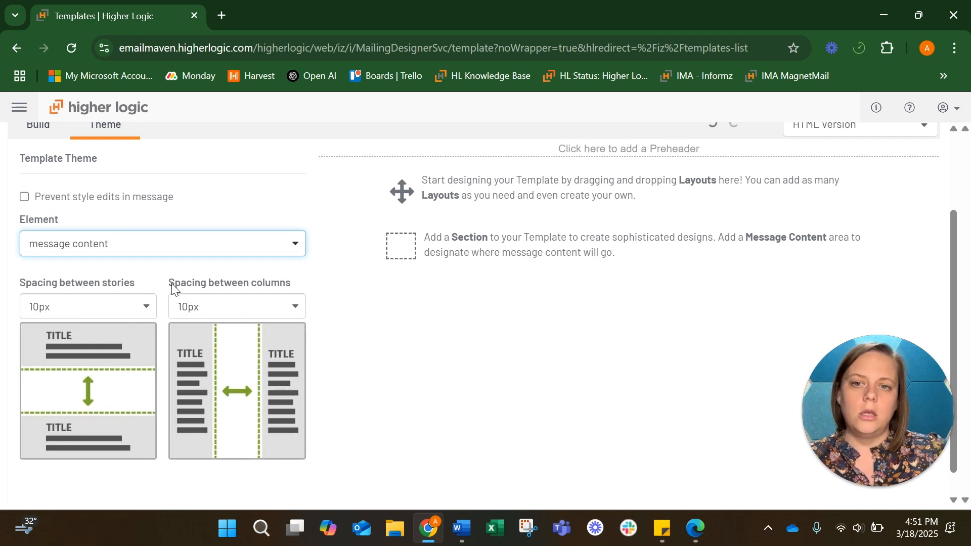
Switch the theme element to text to show its heading and text styles
click(173, 245)
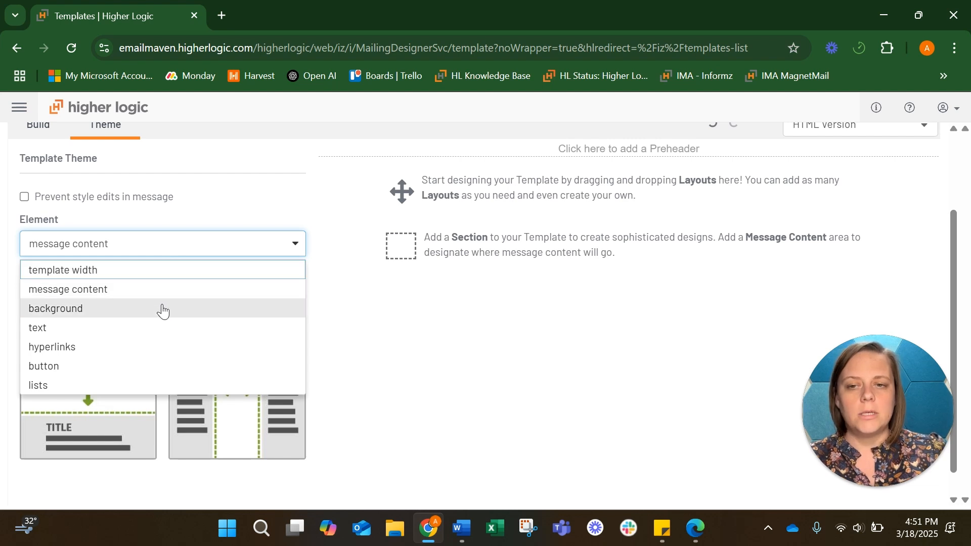
click(157, 326)
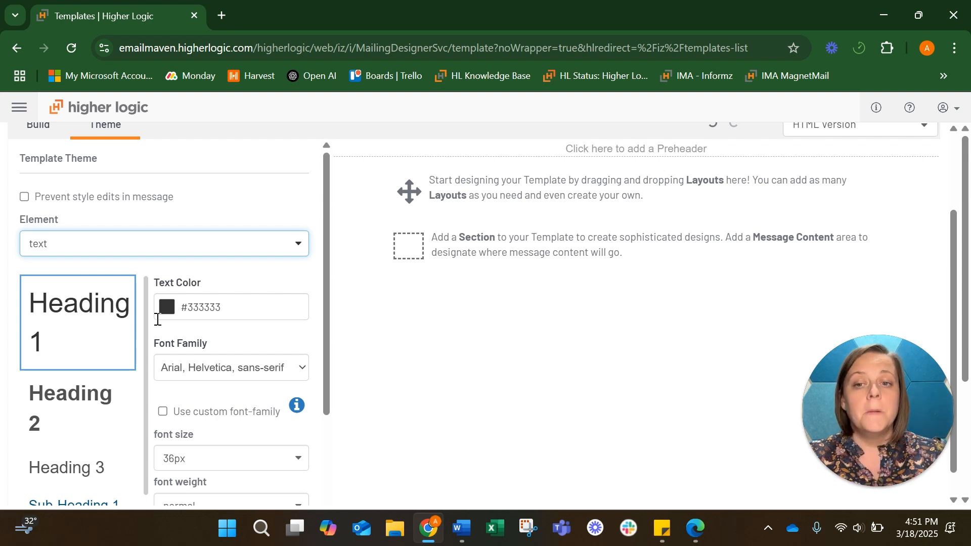
scroll(105, 379, down, 3)
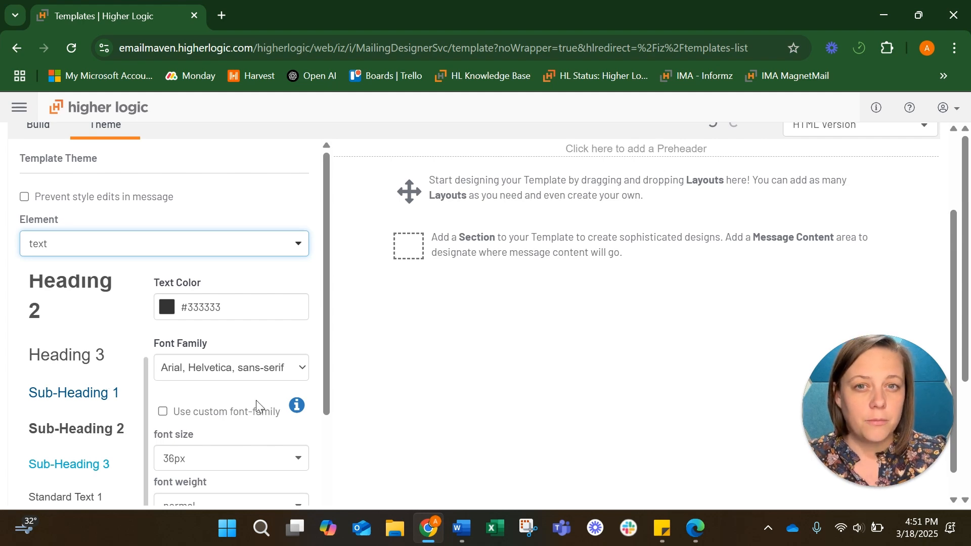
Switch to the email style guide in Word and review its text formatting rules for headings, sub-headings and standard text
mouse_move(465, 532)
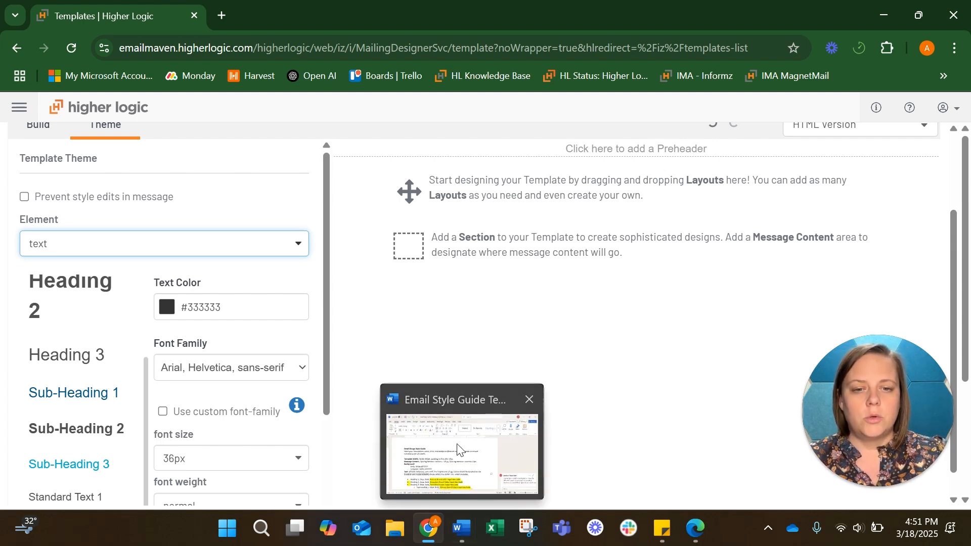
click(453, 430)
scroll(343, 311, down, 2)
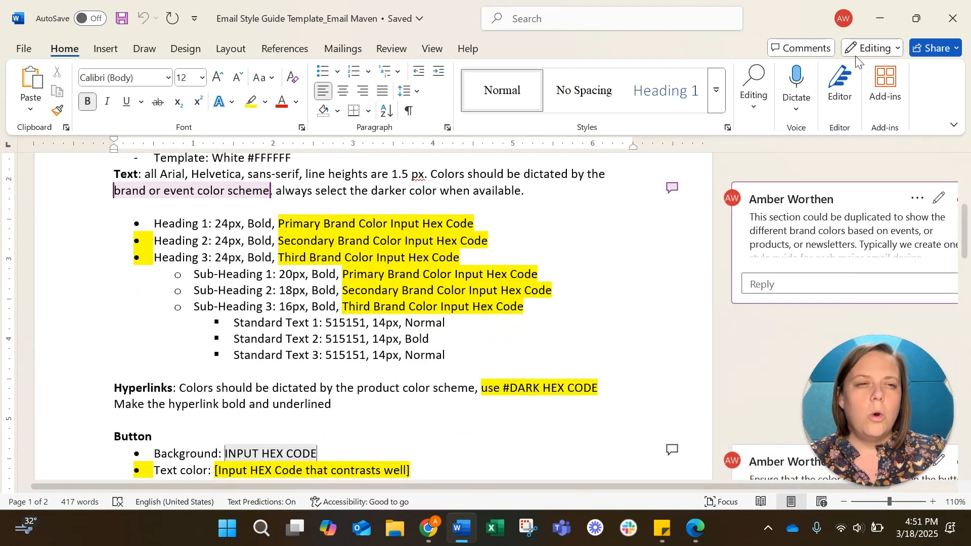
click(883, 21)
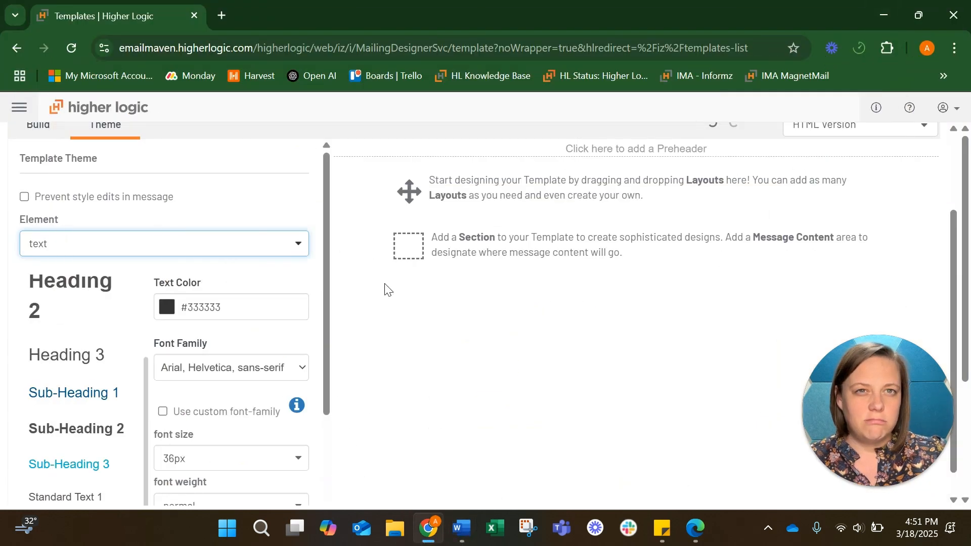
Copy the Dark Teal hex code 004C4D from the brand guidelines PDF in Edge, then return to the template theme
scroll(206, 281, up, 2)
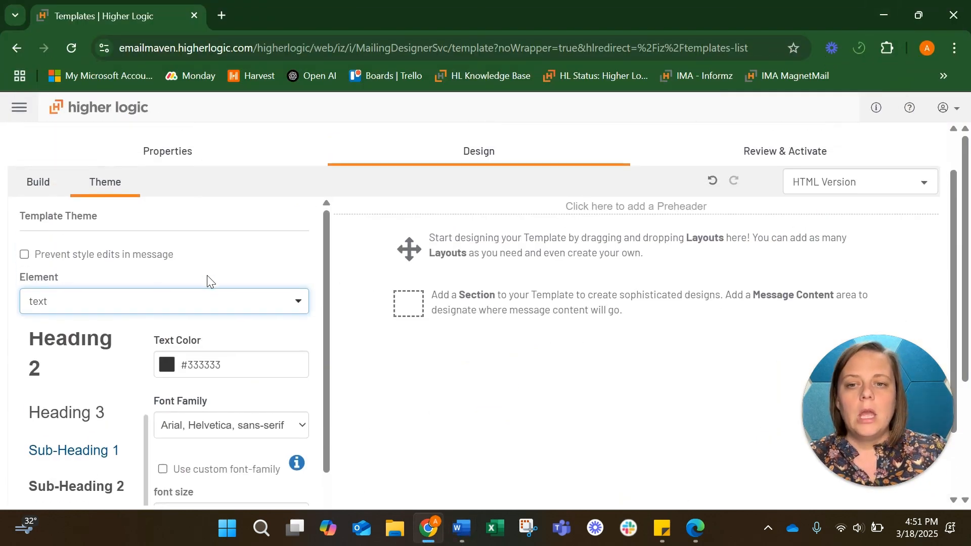
scroll(206, 281, down, 2)
scroll(84, 377, up, 3)
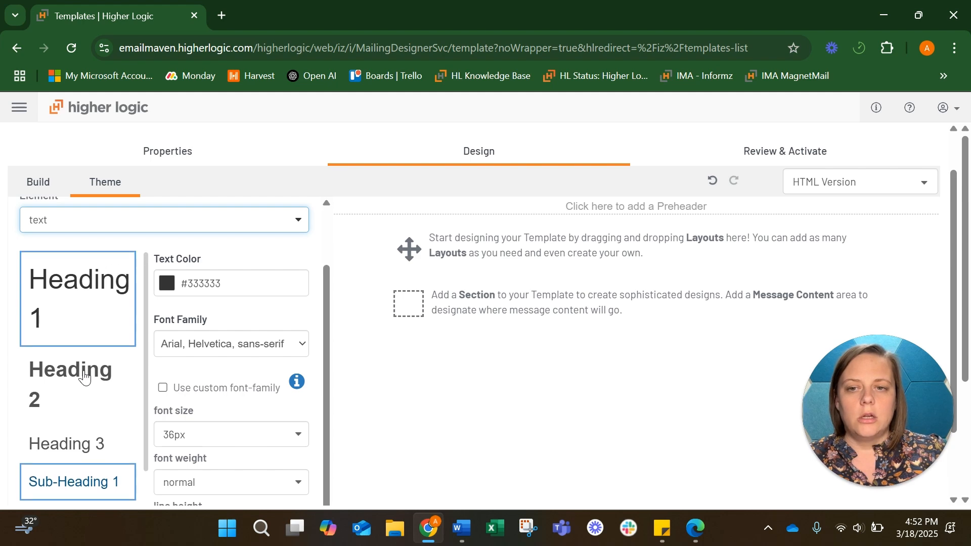
click(700, 523)
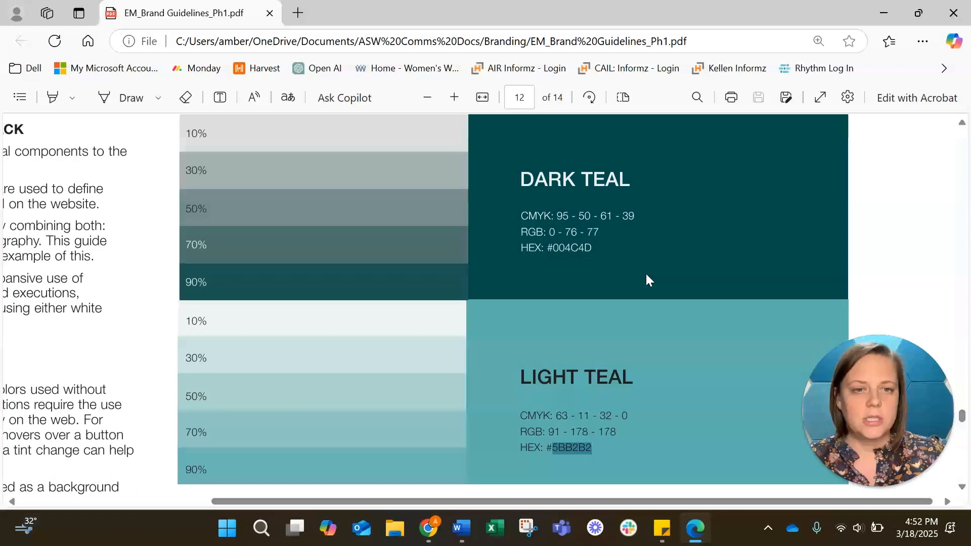
click(592, 248)
drag(592, 248, 552, 247)
key(ctrl+c)
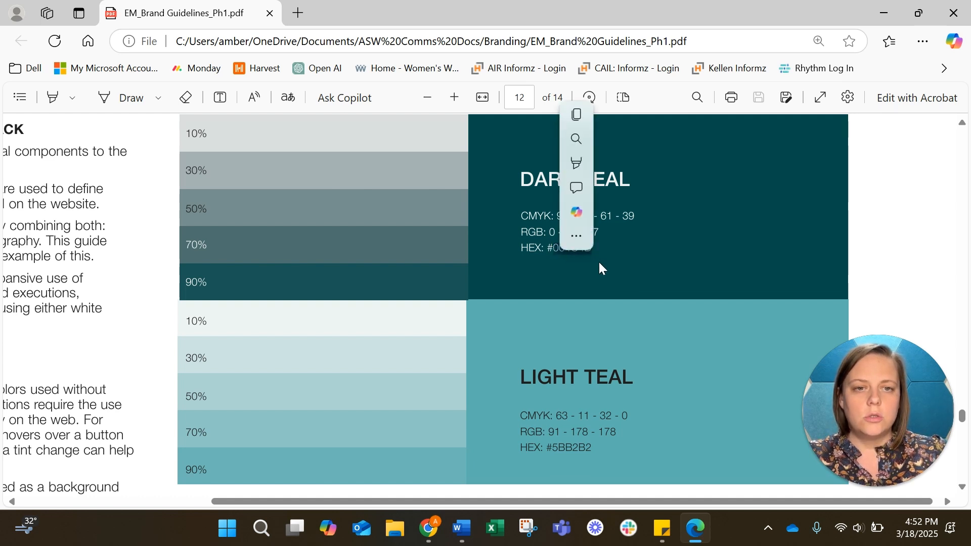
click(884, 14)
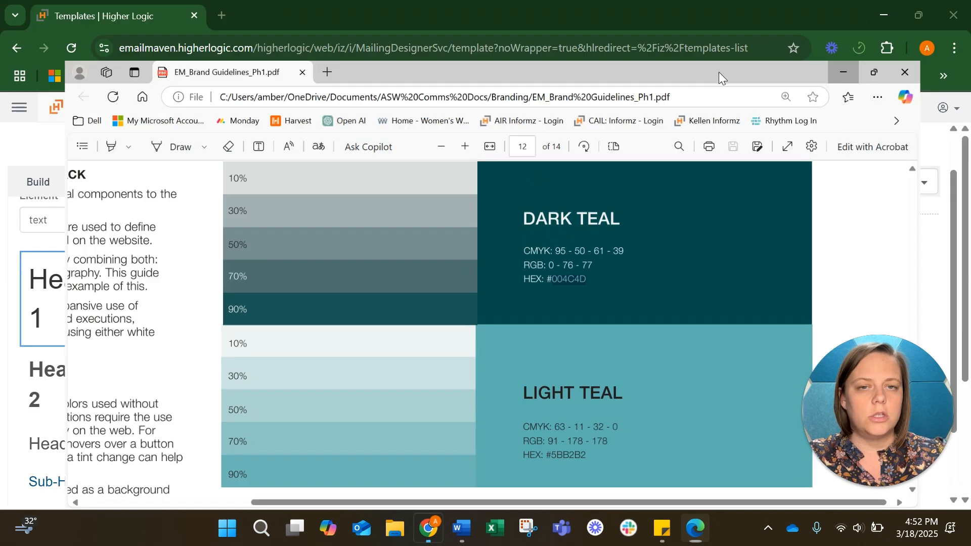
Set the Heading 1 text color to the copied dark teal, #004c4d
click(192, 283)
double_click(237, 324)
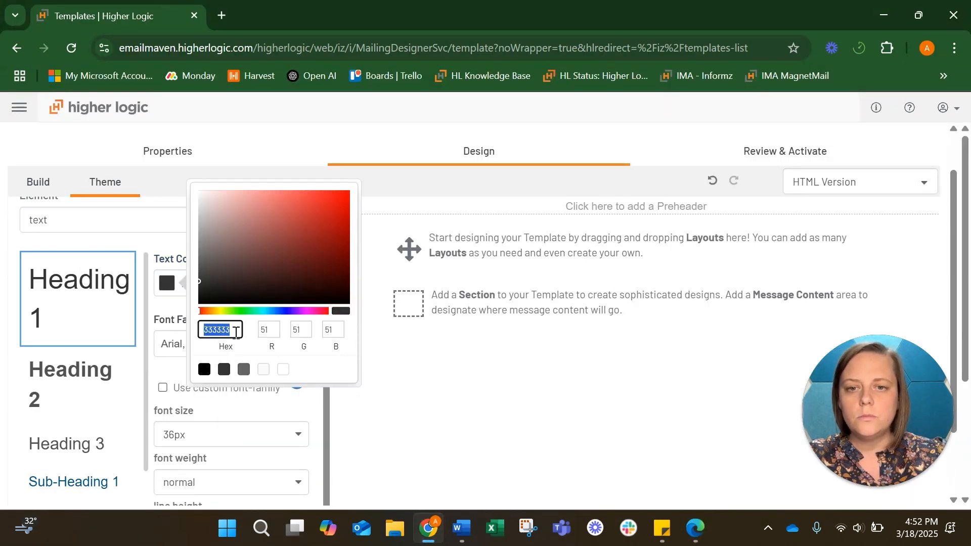
key(ctrl+v)
click(177, 307)
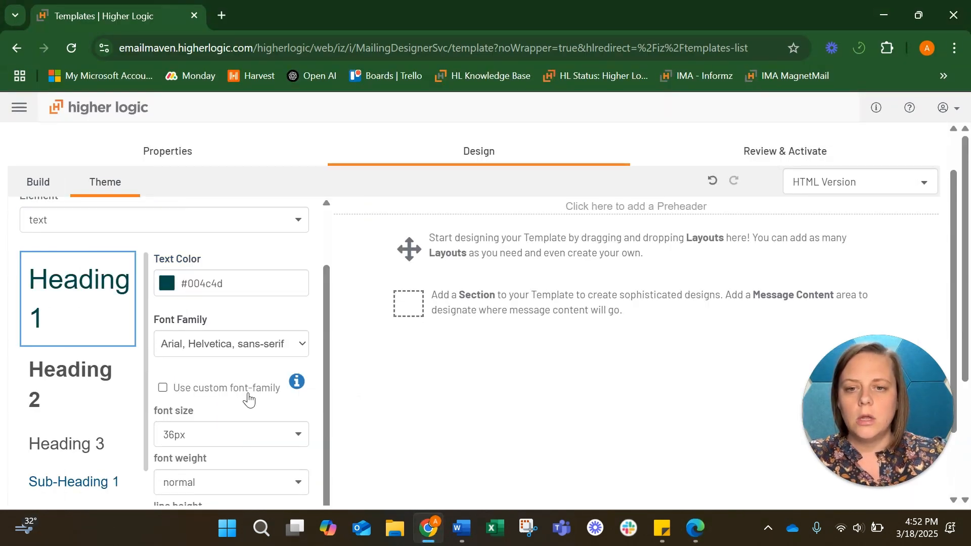
Set the Heading 1 font size to 28px
scroll(247, 425, down, 1)
click(246, 414)
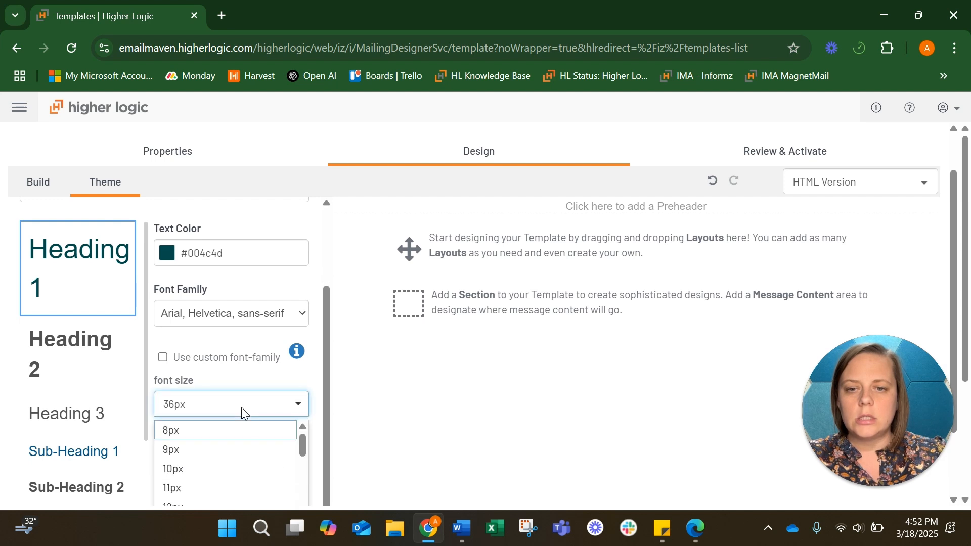
scroll(244, 411, down, 1)
click(244, 380)
scroll(256, 426, down, 5)
scroll(256, 426, down, 2)
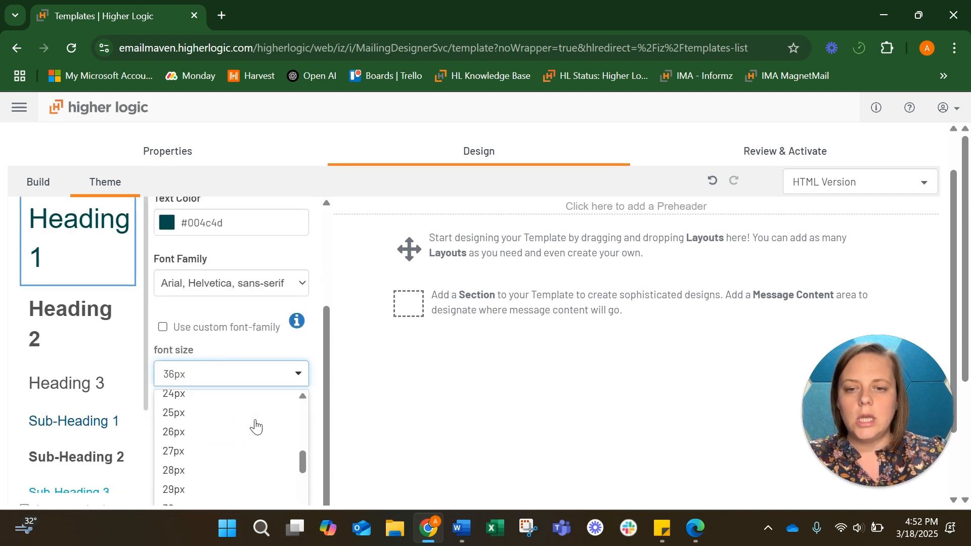
click(214, 445)
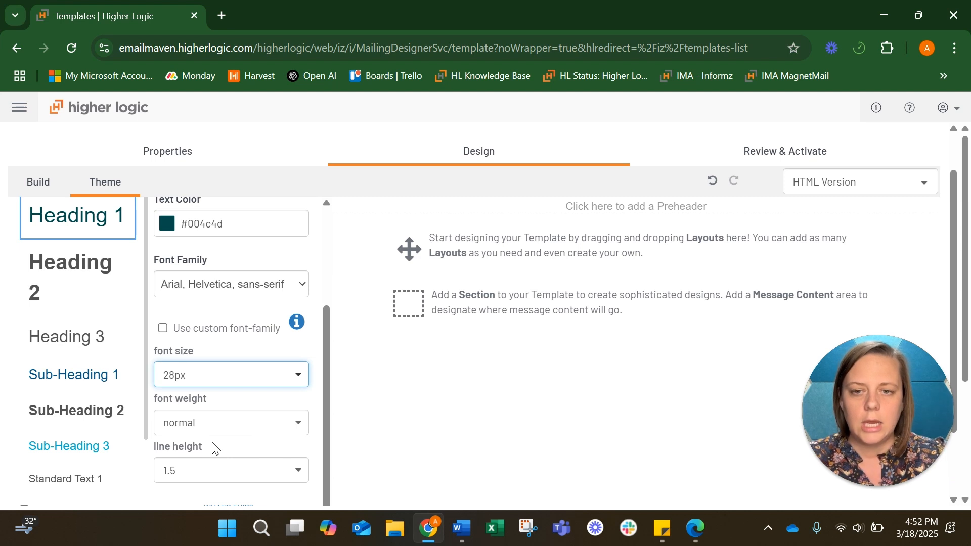
Set the Heading 1 font weight to bold and look through the available font families
click(226, 422)
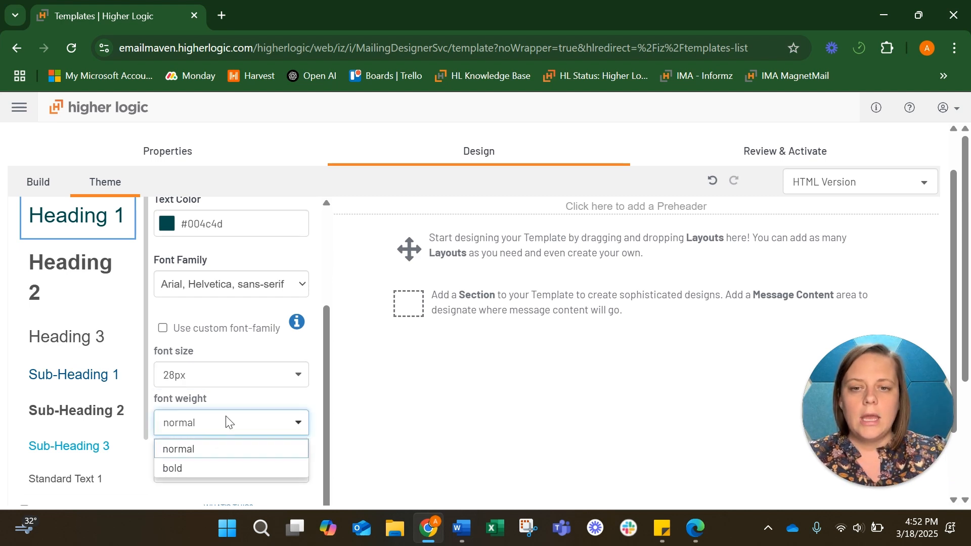
click(210, 468)
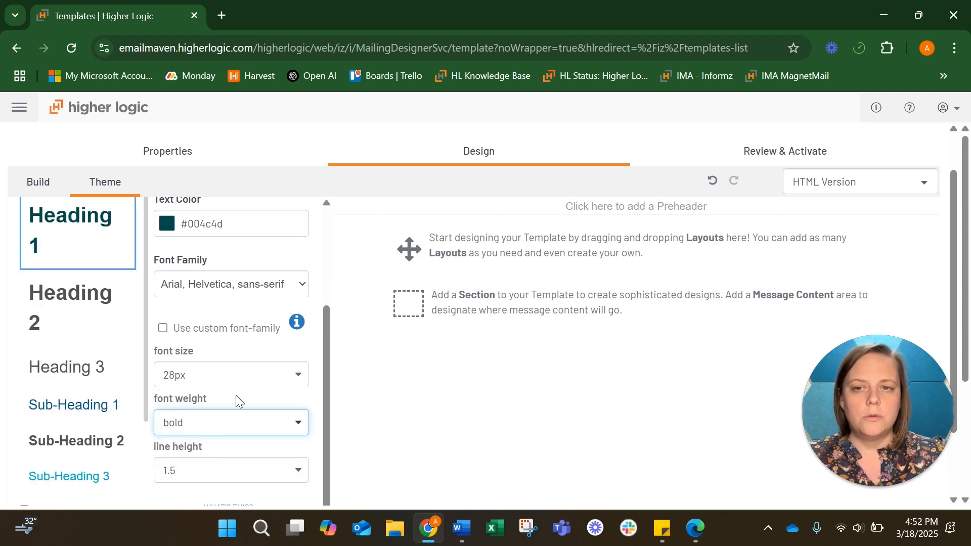
scroll(236, 396, up, 2)
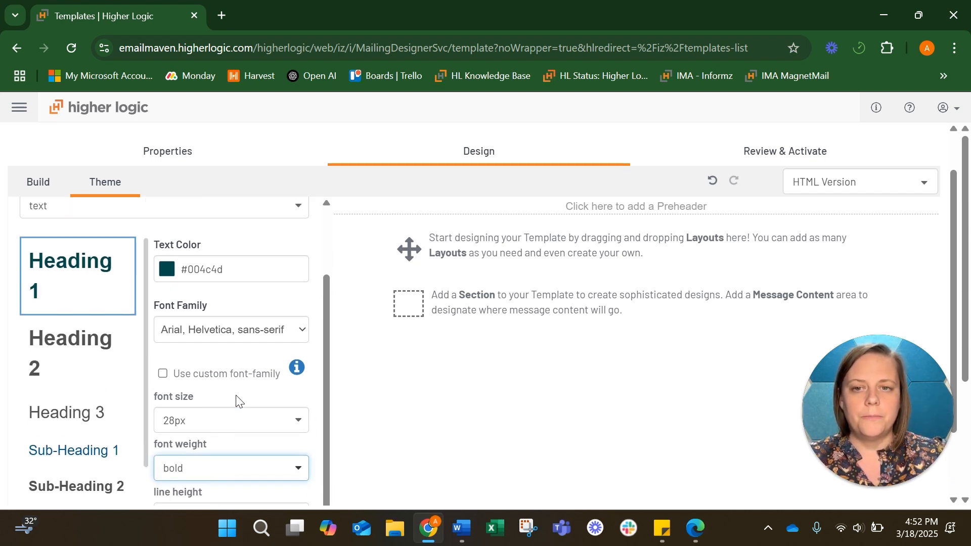
click(300, 329)
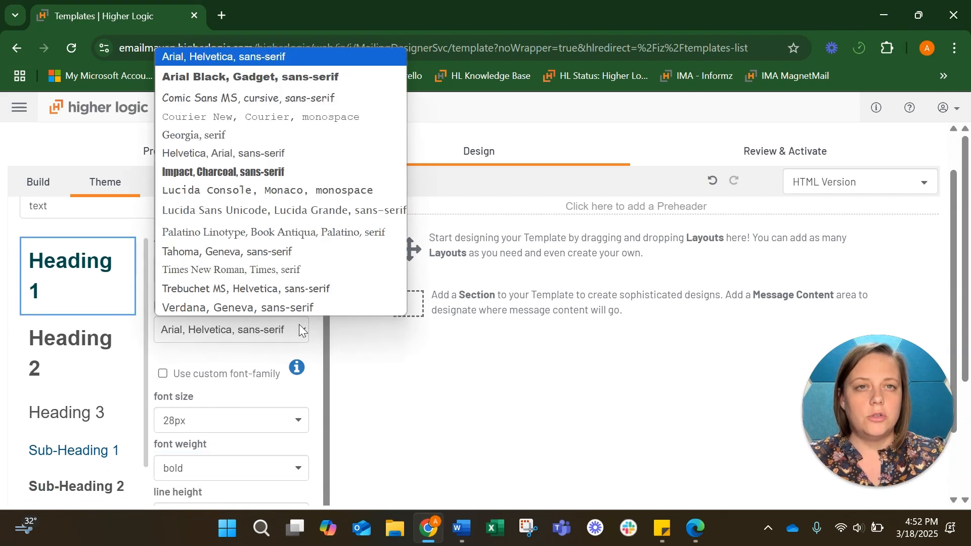
click(316, 333)
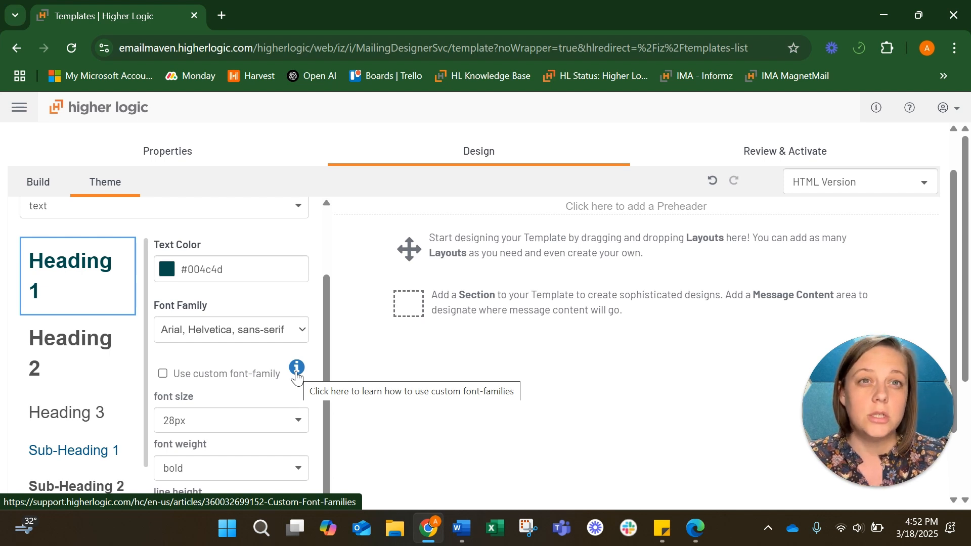
Check the heading sizes in the Word style guide and set the Heading 1 font size to 24px
drag(325, 347, 323, 395)
click(110, 322)
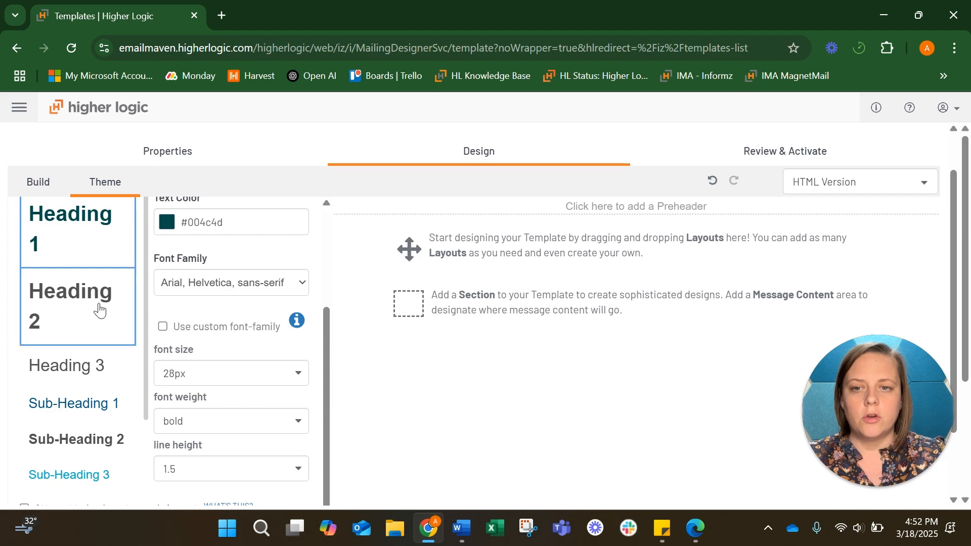
click(465, 531)
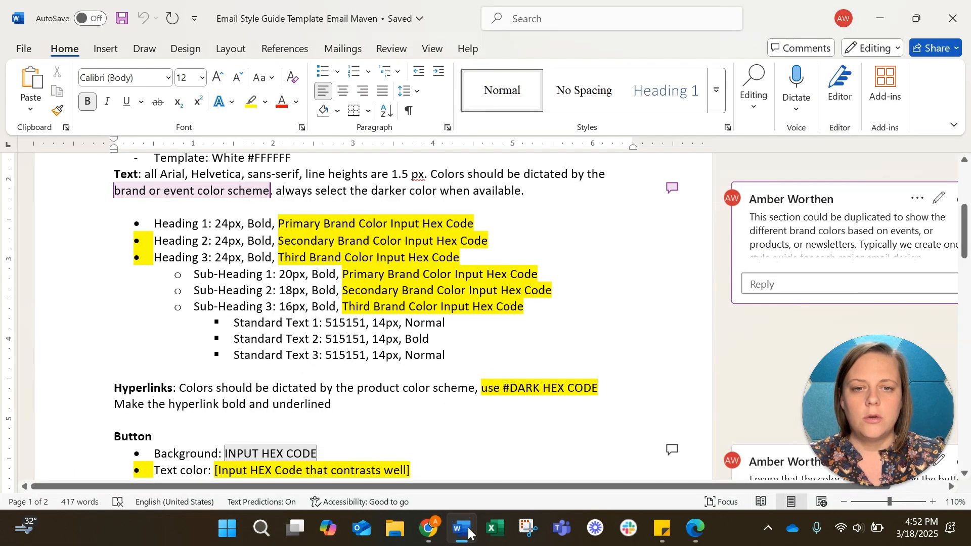
click(465, 531)
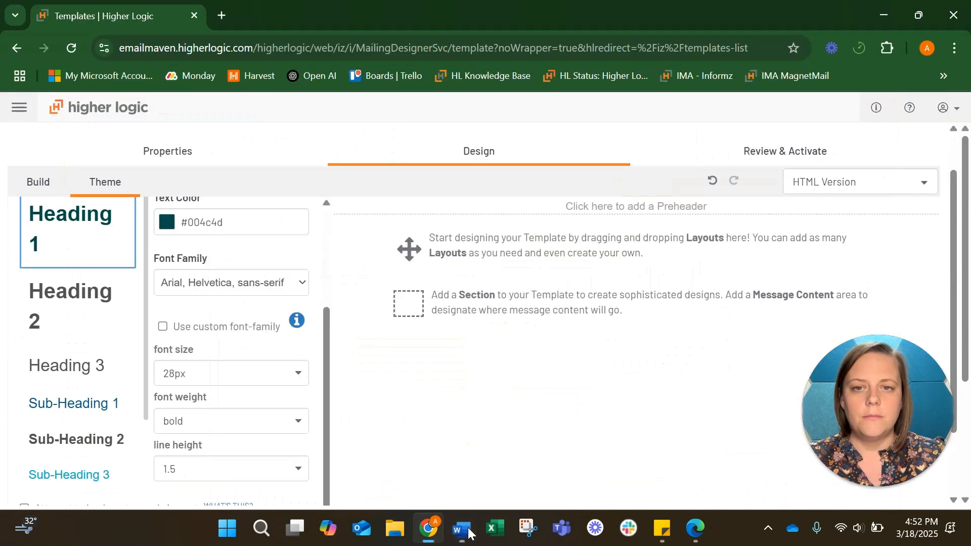
click(261, 373)
scroll(225, 431, down, 3)
scroll(227, 434, down, 5)
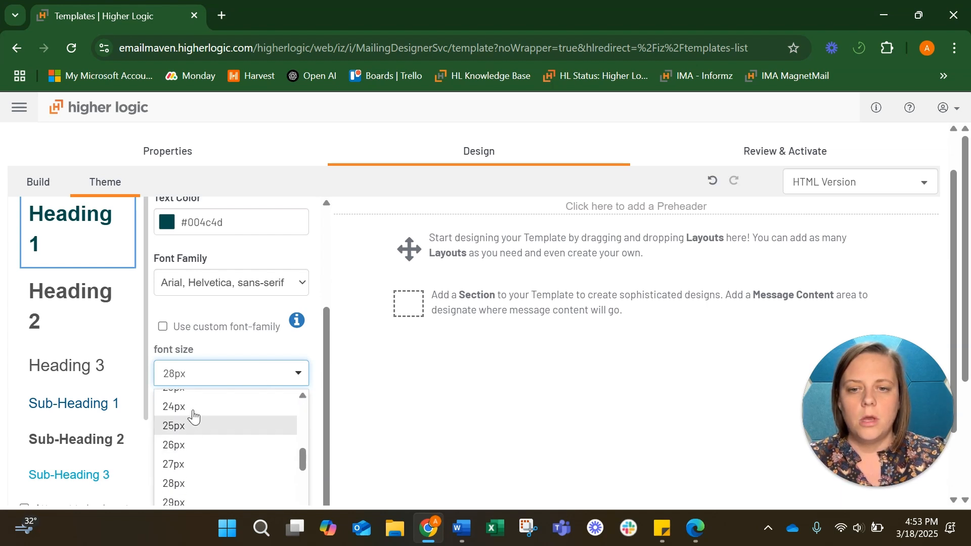
click(193, 409)
Select the Heading 2 style and copy the Light Teal hex code 5BB2B2 from the brand guidelines PDF in Edge
scroll(126, 338, up, 2)
click(84, 340)
click(695, 533)
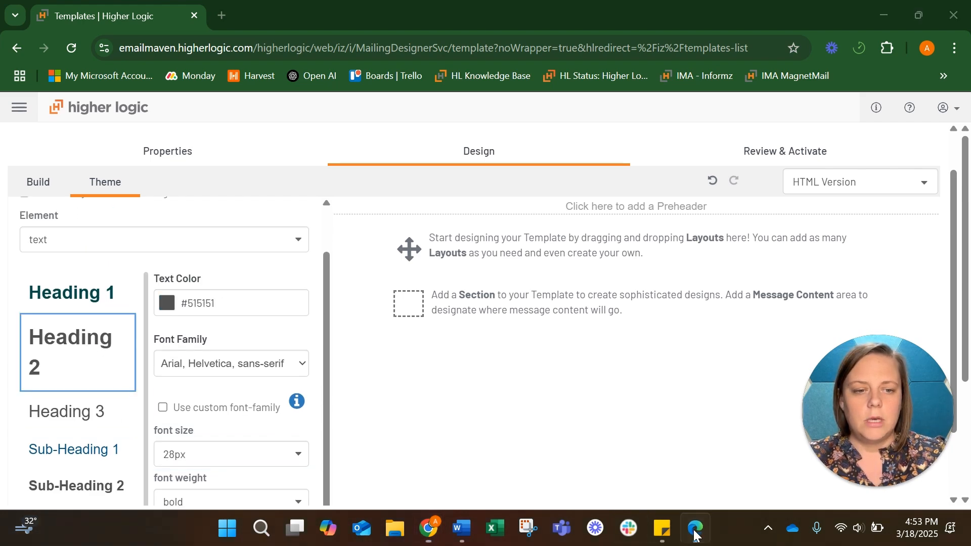
drag(592, 448, 551, 448)
key(ctrl+c)
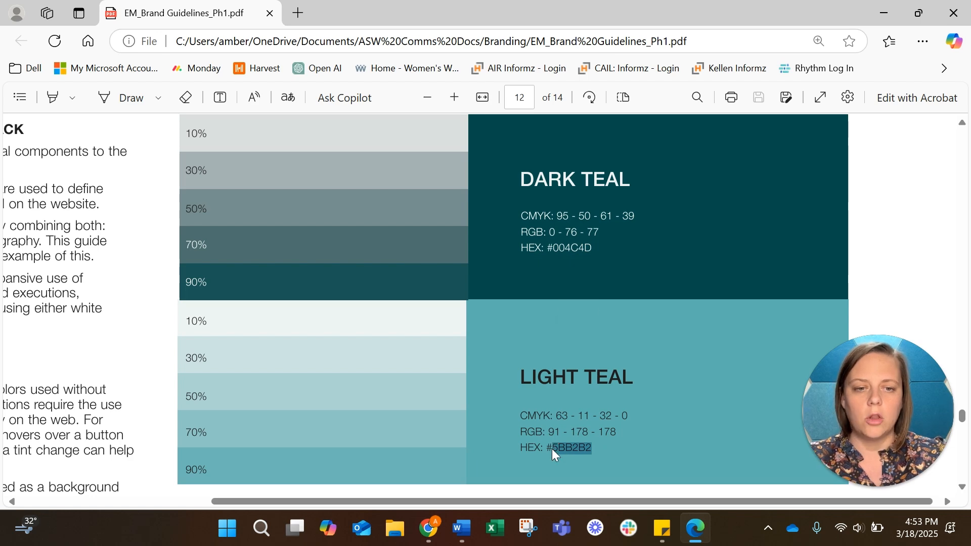
click(875, 11)
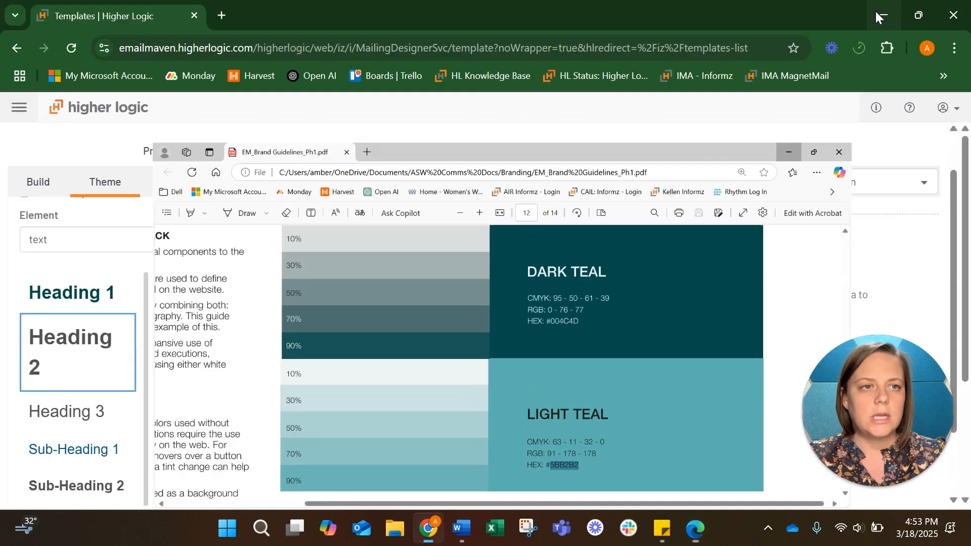
Set the Heading 2 text color to the copied light teal, #5bb2b2
click(203, 305)
drag(205, 349, 241, 350)
key(ctrl+v)
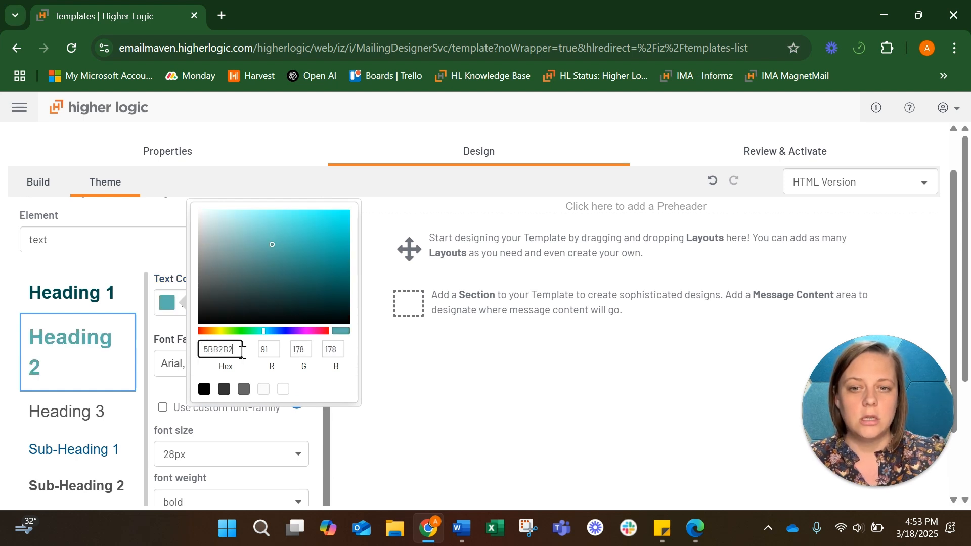
click(161, 263)
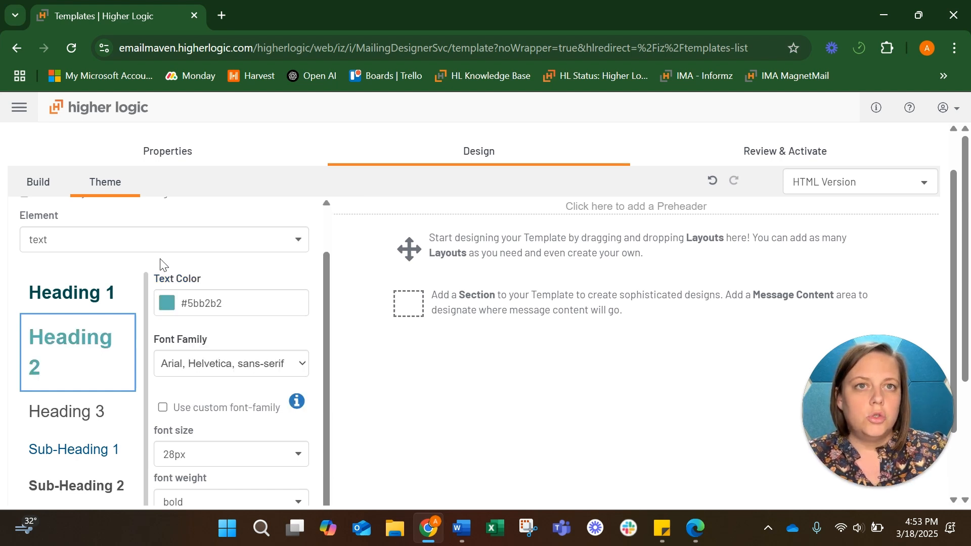
Set the Heading 2 font size to 24px
scroll(199, 326, down, 1)
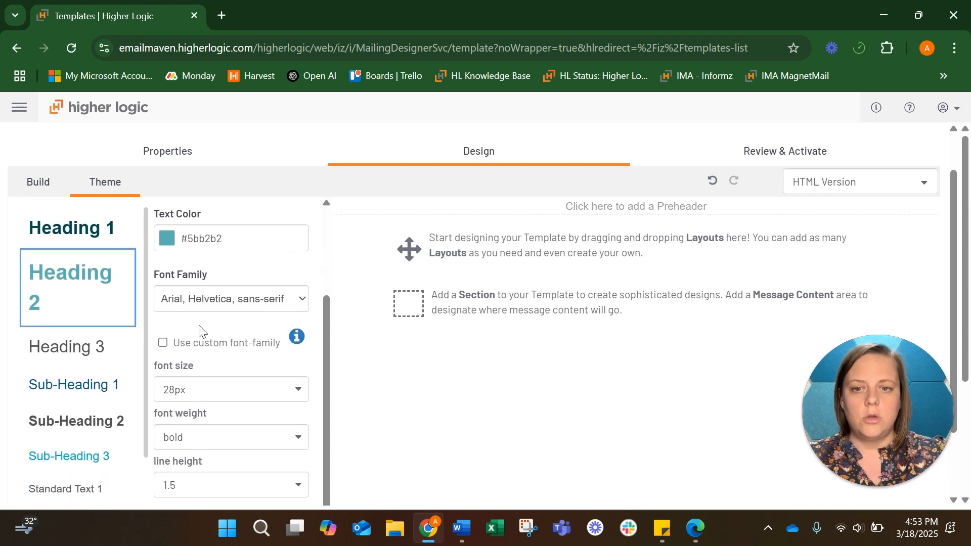
click(213, 390)
click(211, 390)
click(208, 398)
scroll(206, 455, down, 6)
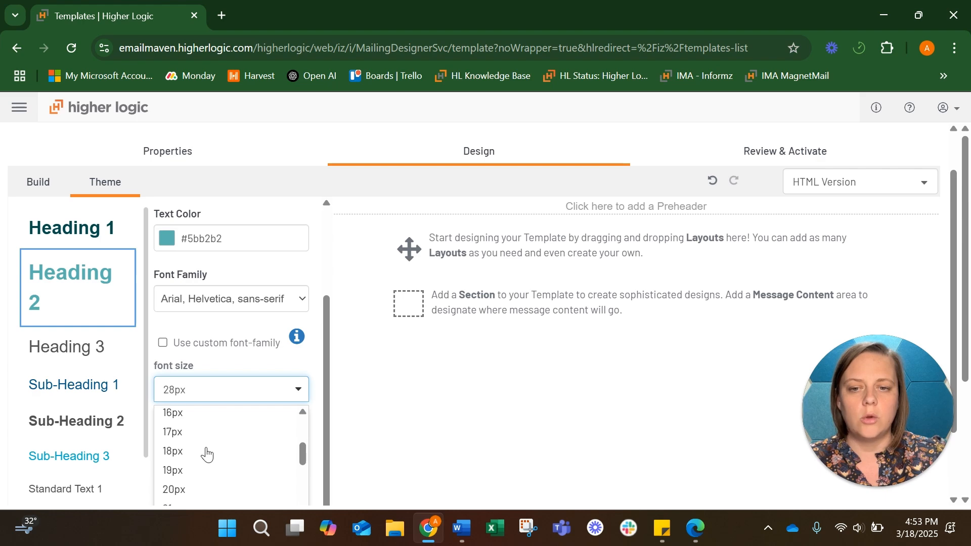
click(195, 438)
Select the Heading 3 style and copy the Coral hex code F58E8E from the brand guidelines PDF in Edge
click(96, 326)
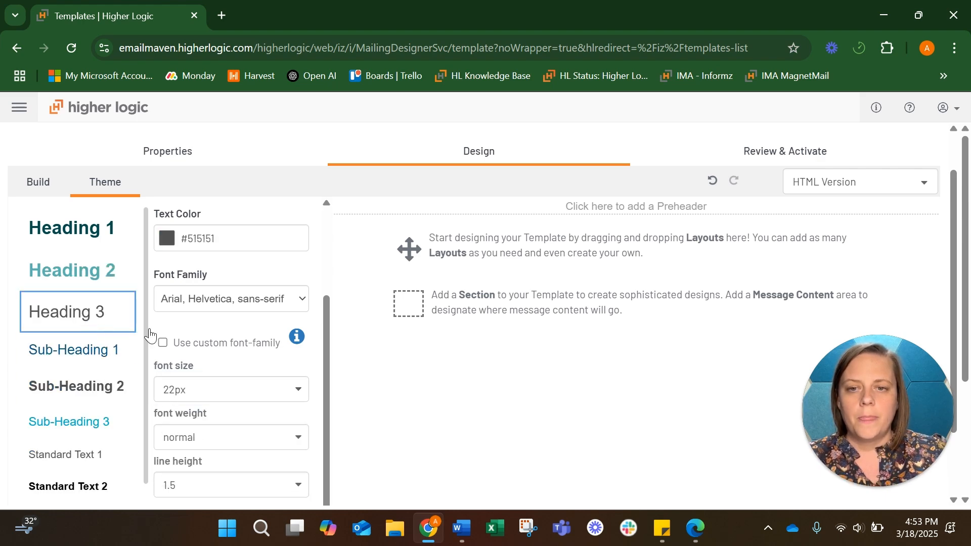
click(695, 528)
scroll(577, 343, down, 5)
scroll(576, 342, down, 10)
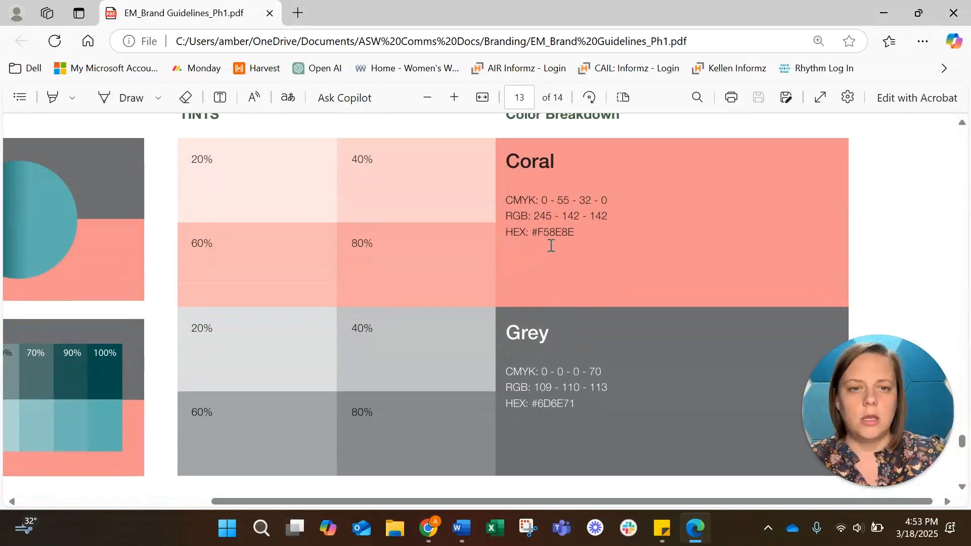
drag(582, 232, 536, 231)
key(ctrl+c)
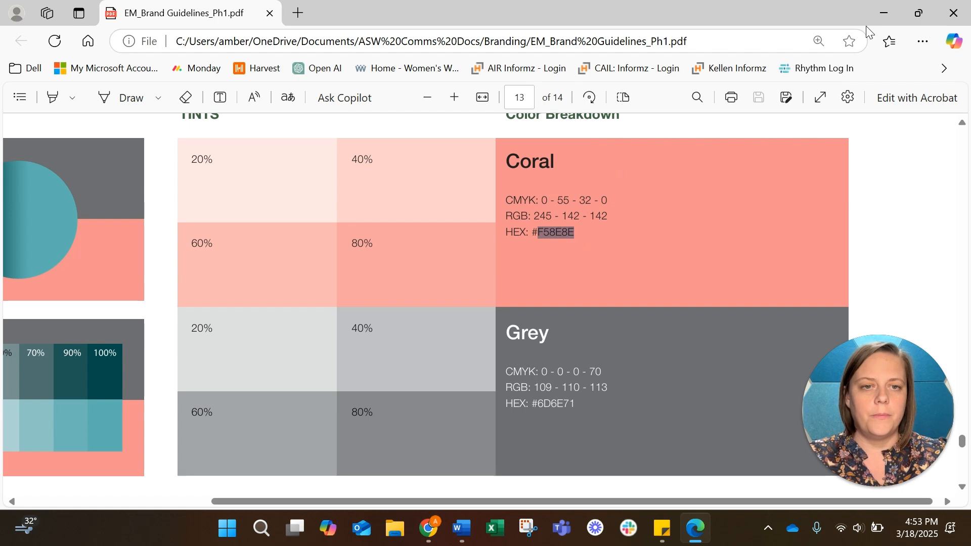
click(884, 13)
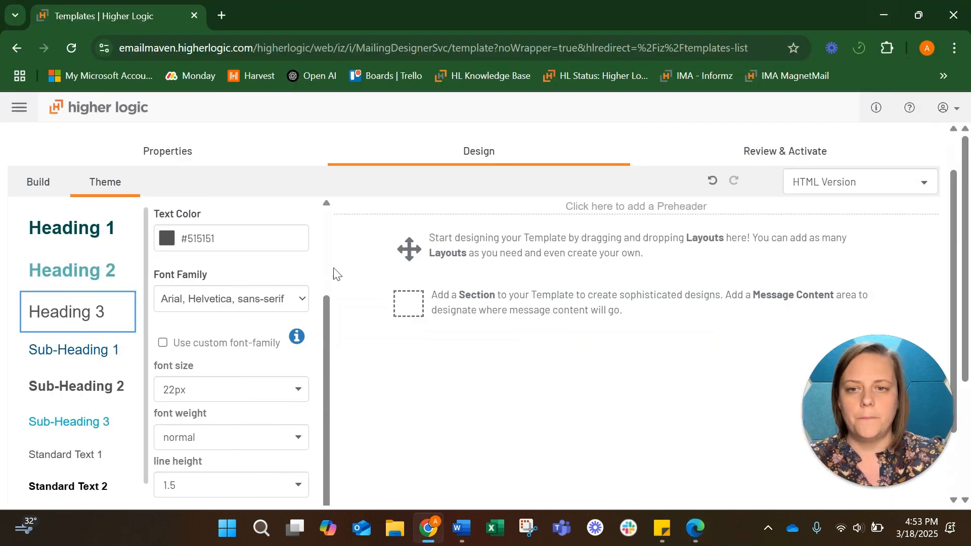
Set the Heading 3 text color to the copied coral, #f58e8e
click(208, 238)
double_click(238, 287)
key(ctrl+v)
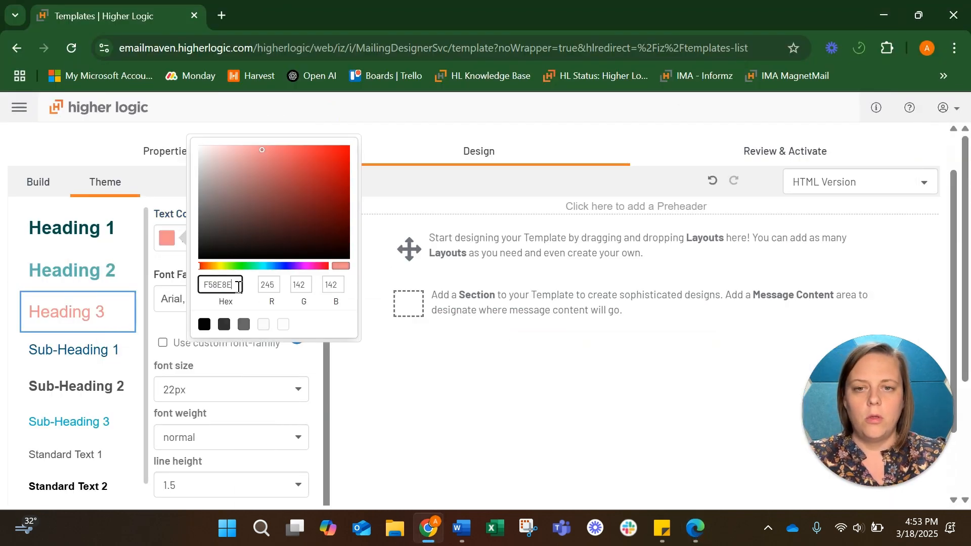
click(170, 316)
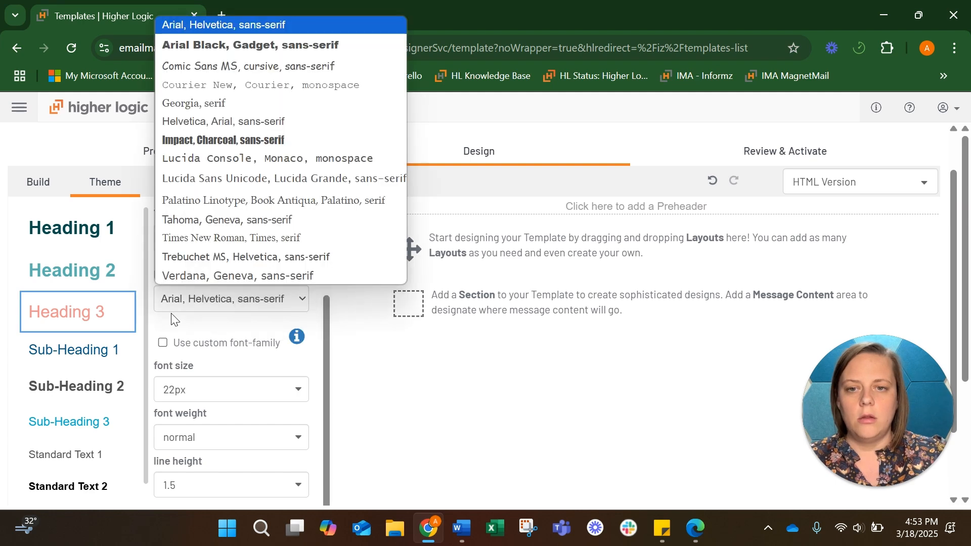
click(422, 368)
Set the Heading 3 font size to 24px and its font weight to bold
click(240, 393)
scroll(229, 427, down, 3)
scroll(227, 429, down, 2)
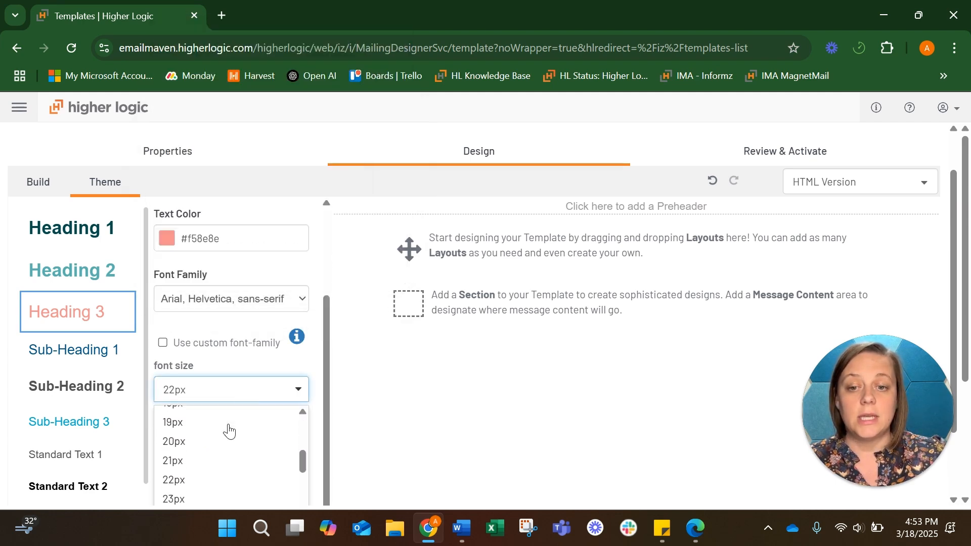
click(202, 442)
click(223, 441)
click(217, 481)
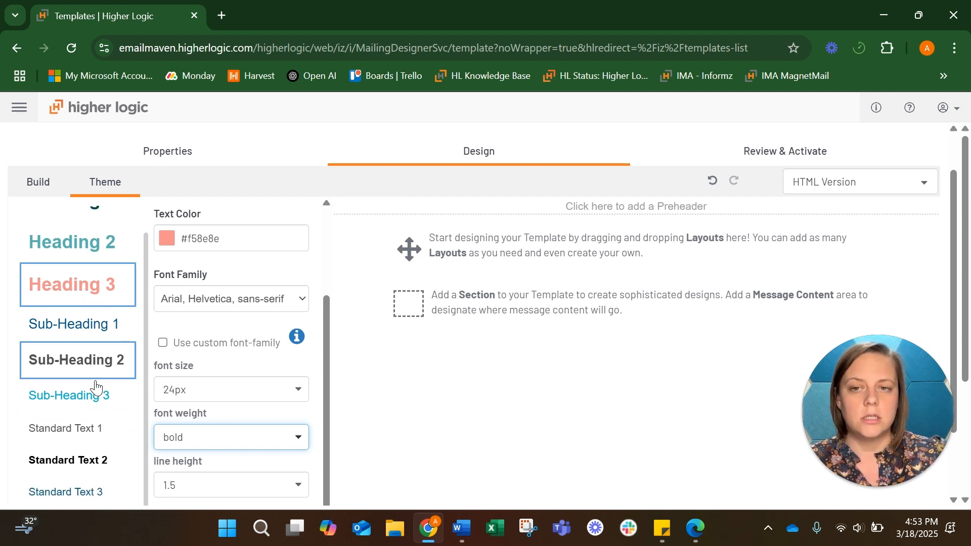
Set the Standard Text 1 text color to black, #000000
scroll(104, 433, down, 1)
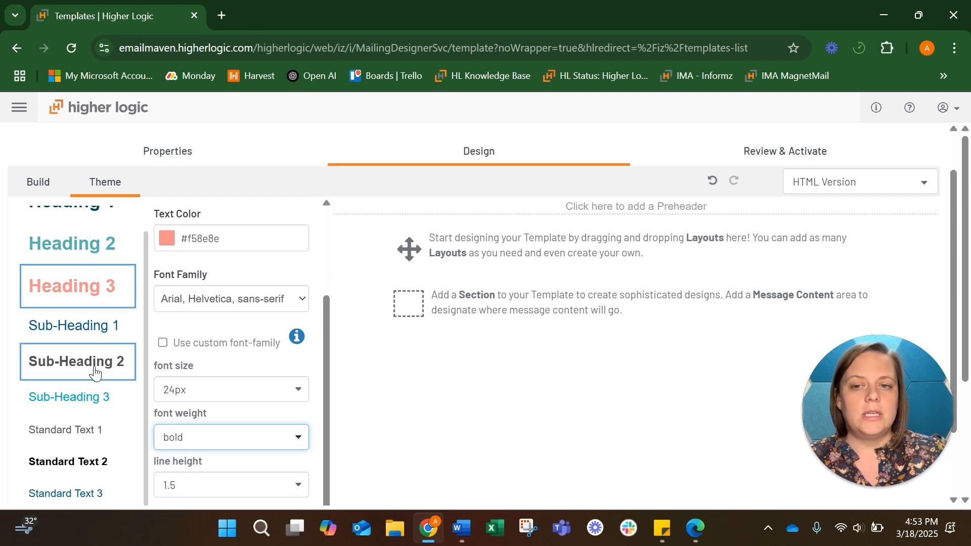
scroll(94, 373, up, 1)
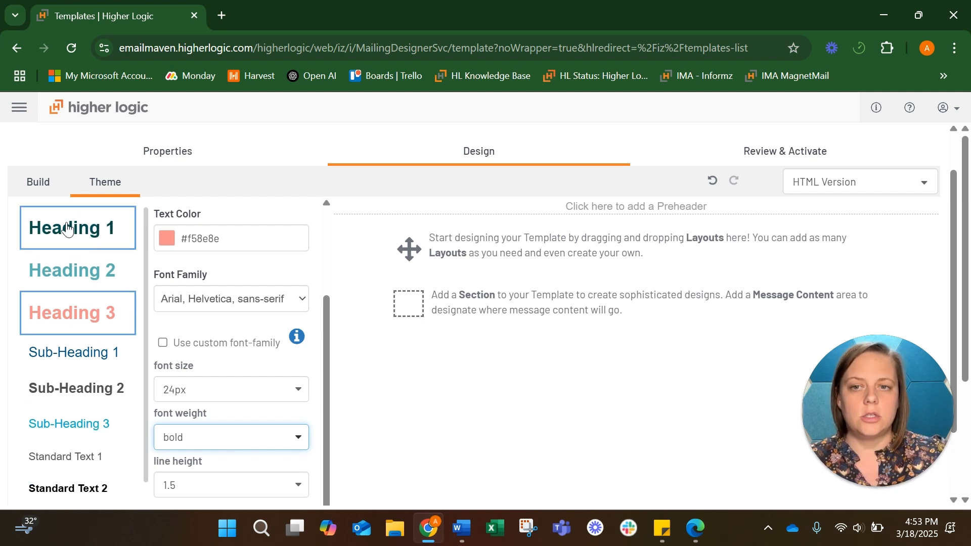
scroll(89, 390, down, 1)
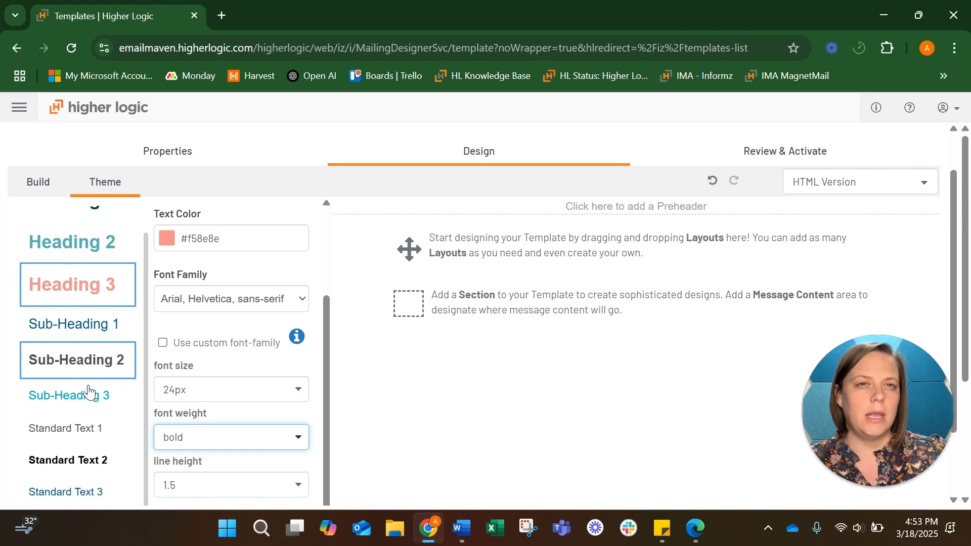
scroll(60, 394, down, 1)
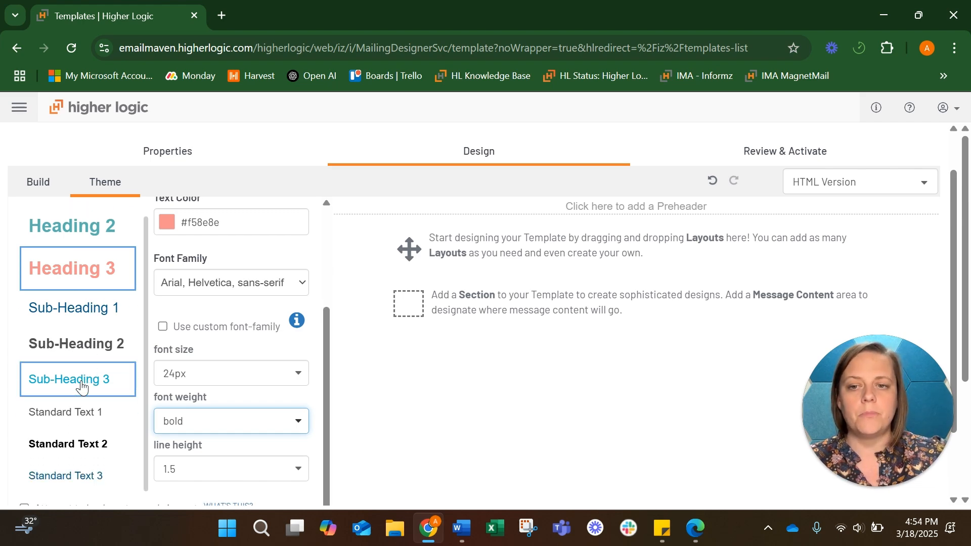
click(76, 414)
scroll(225, 405, up, 5)
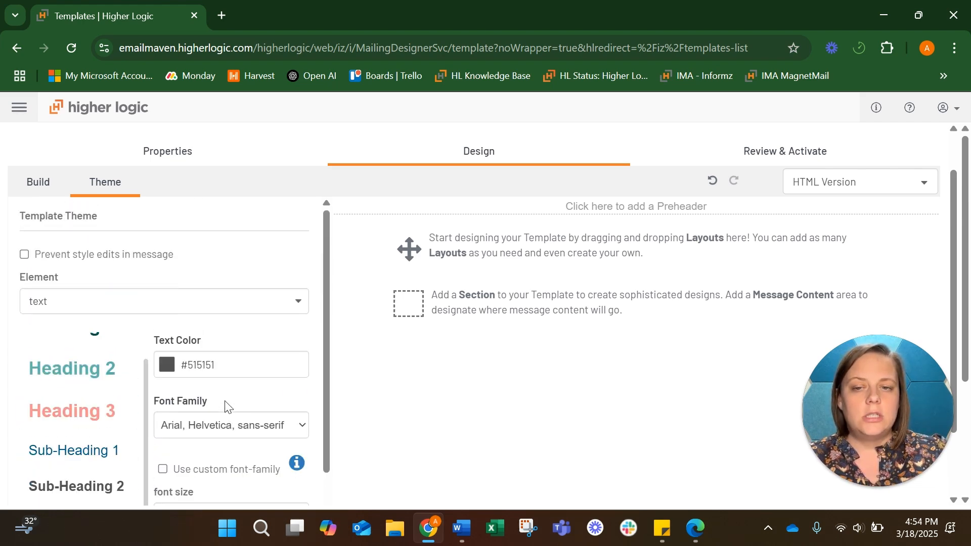
scroll(225, 405, down, 4)
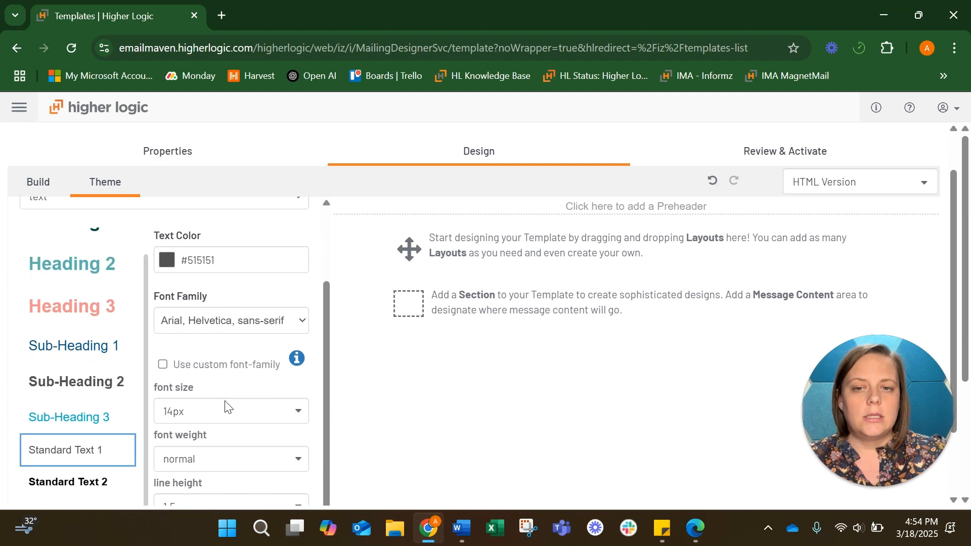
click(167, 261)
click(204, 348)
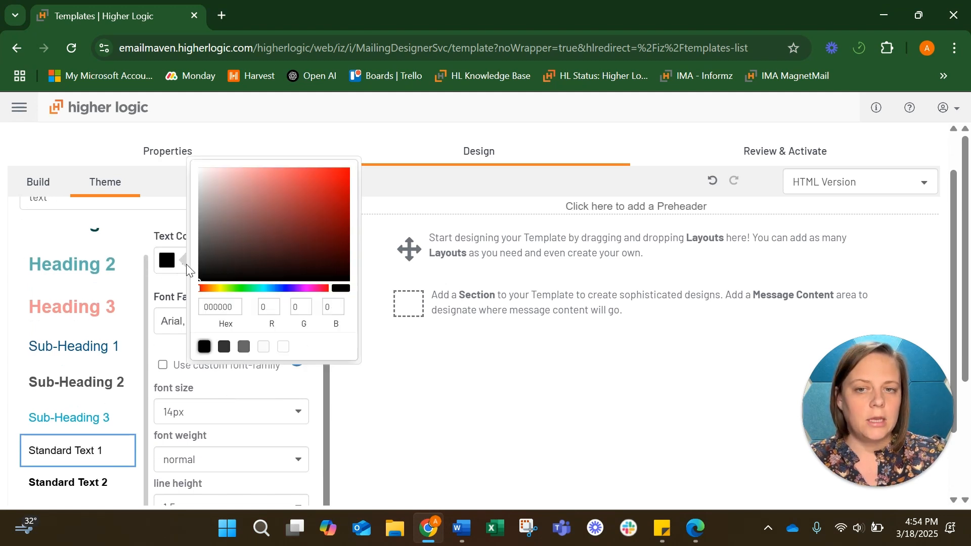
click(225, 349)
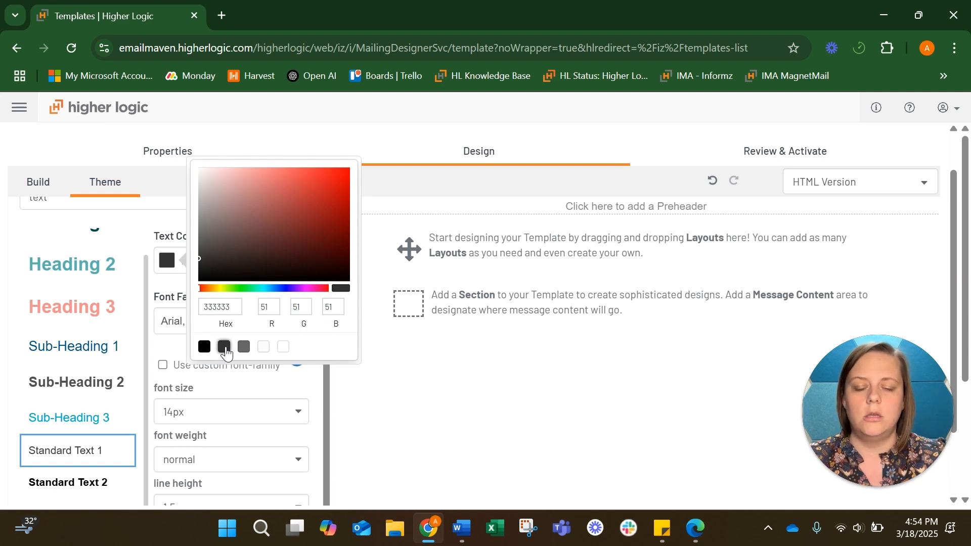
click(204, 348)
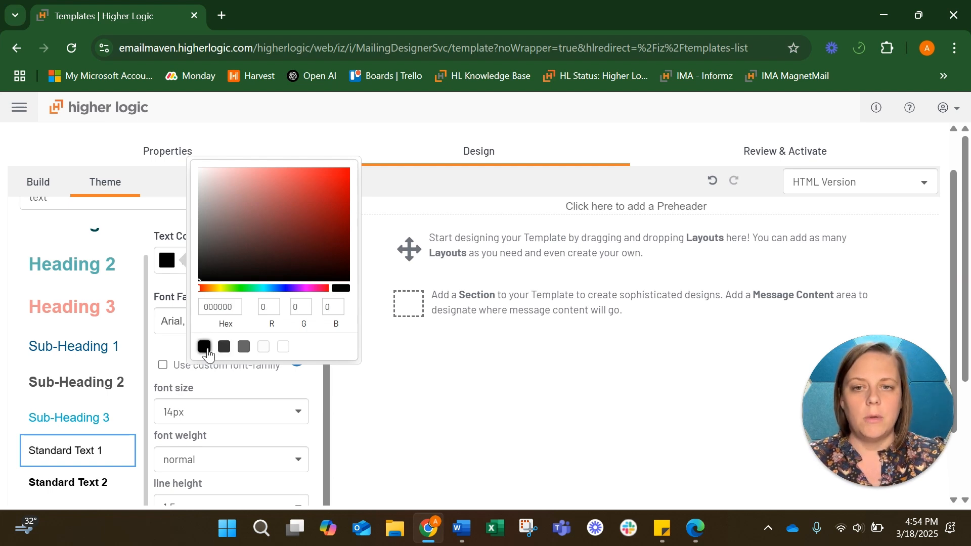
click(346, 385)
Review the font size, weight and line height settings of Standard Text 1 and Standard Text 2
scroll(225, 342, down, 1)
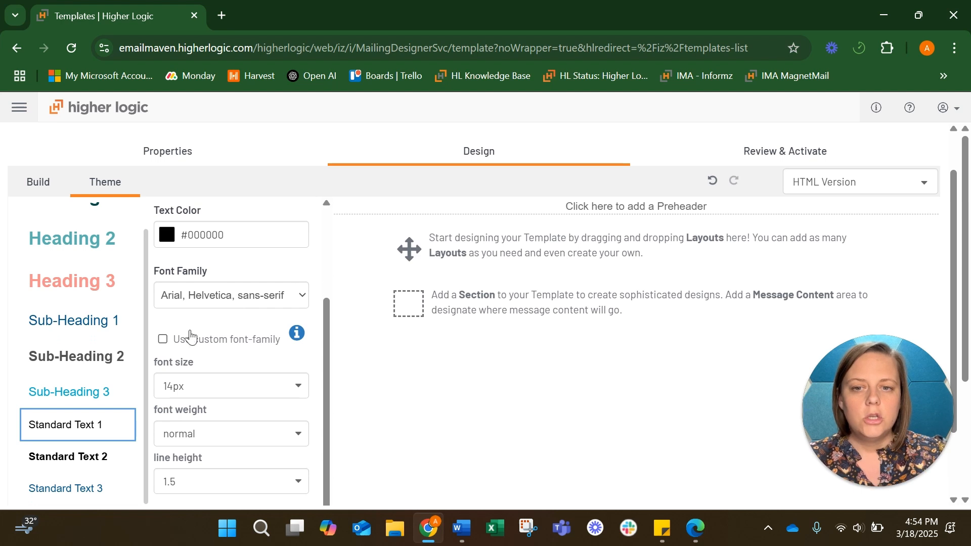
scroll(190, 334, down, 1)
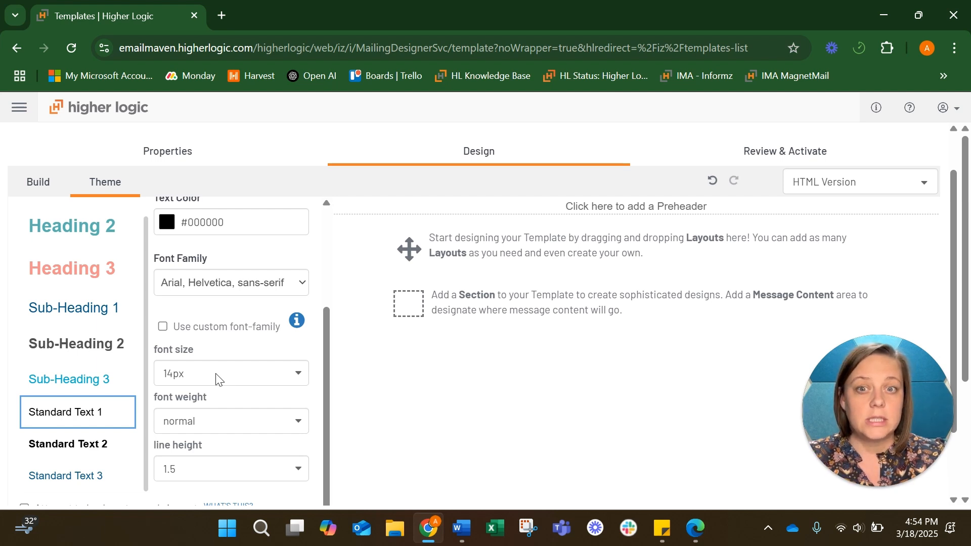
scroll(223, 374, down, 1)
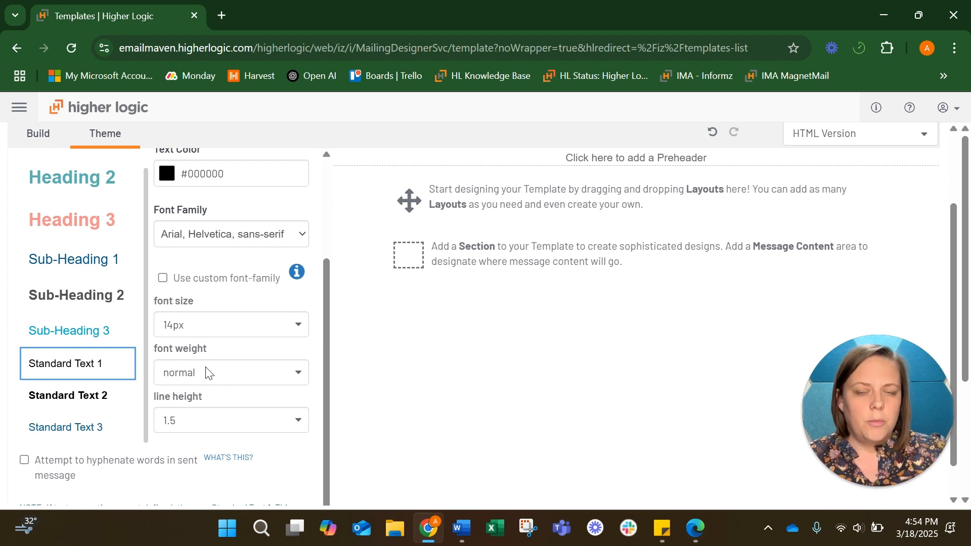
click(69, 403)
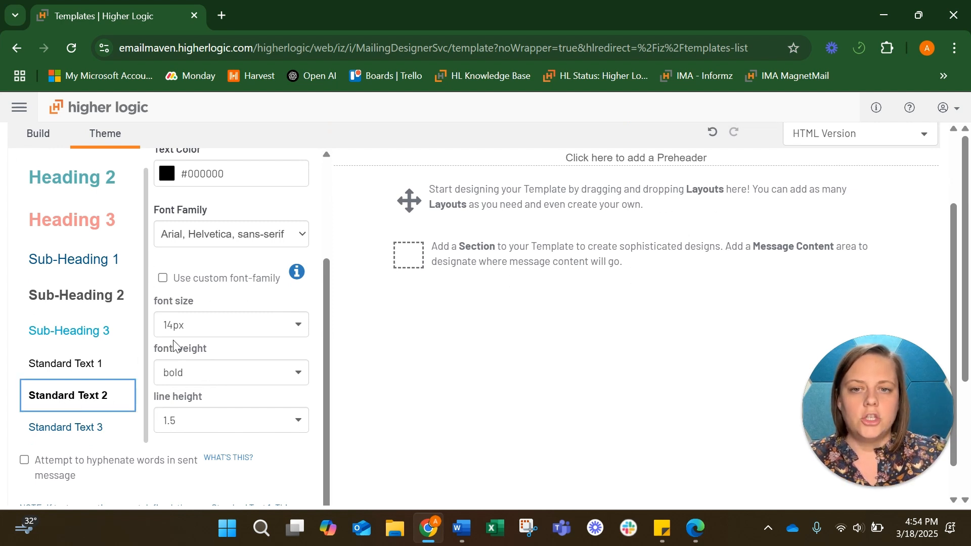
scroll(177, 354, up, 1)
scroll(187, 385, down, 1)
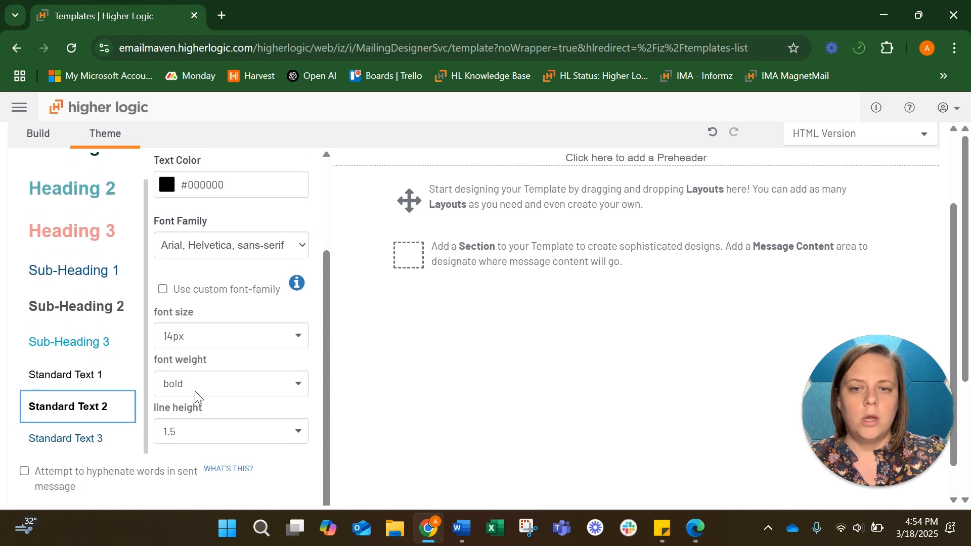
scroll(86, 404, down, 1)
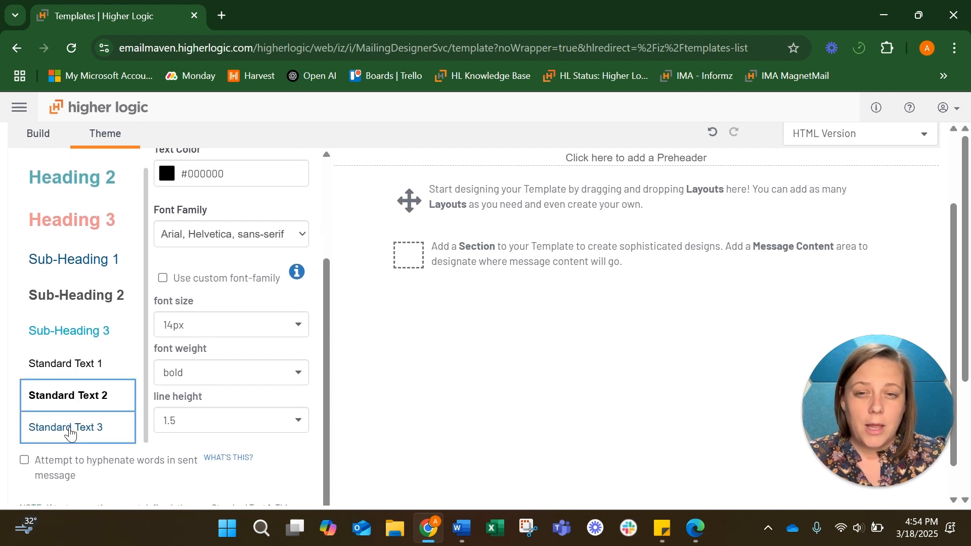
Set the Standard Text 3 text color to black, #000000
click(71, 430)
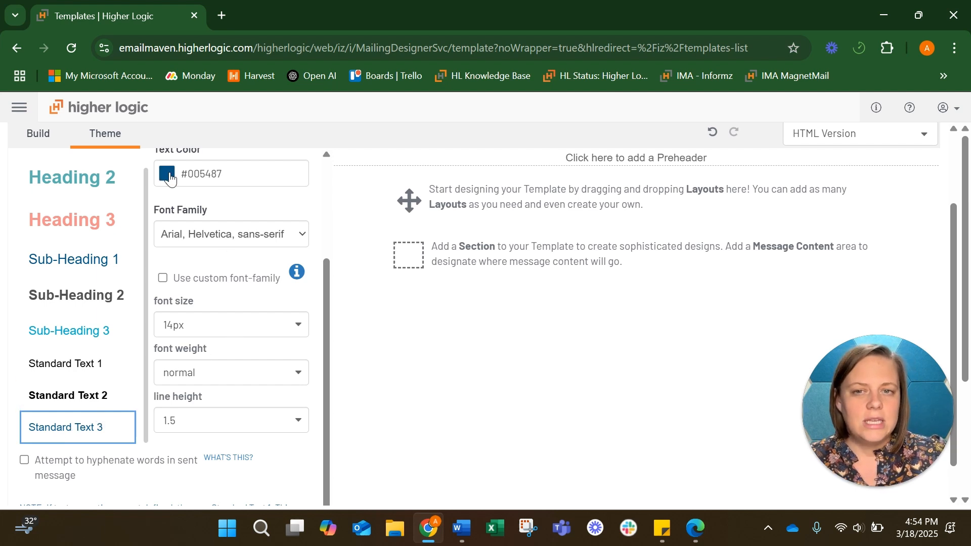
click(170, 179)
click(204, 260)
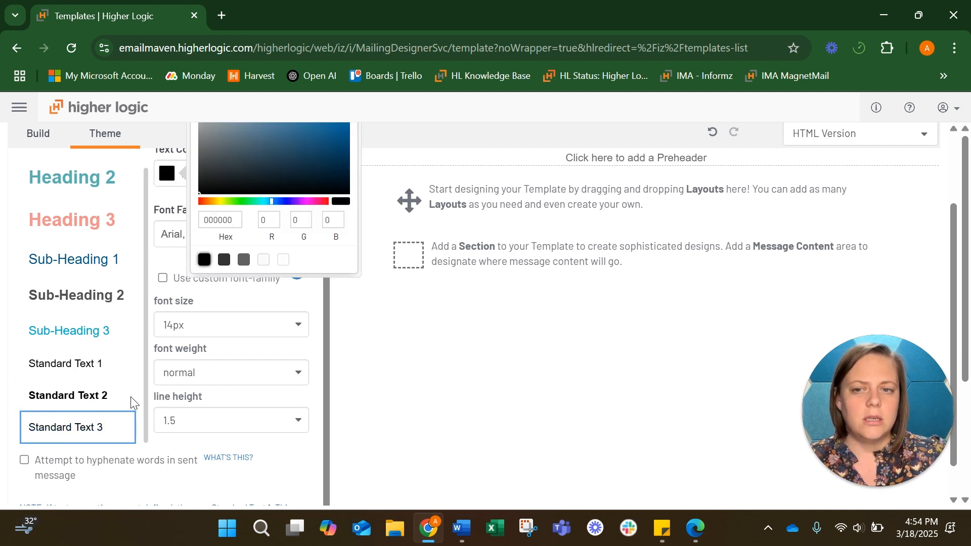
click(268, 355)
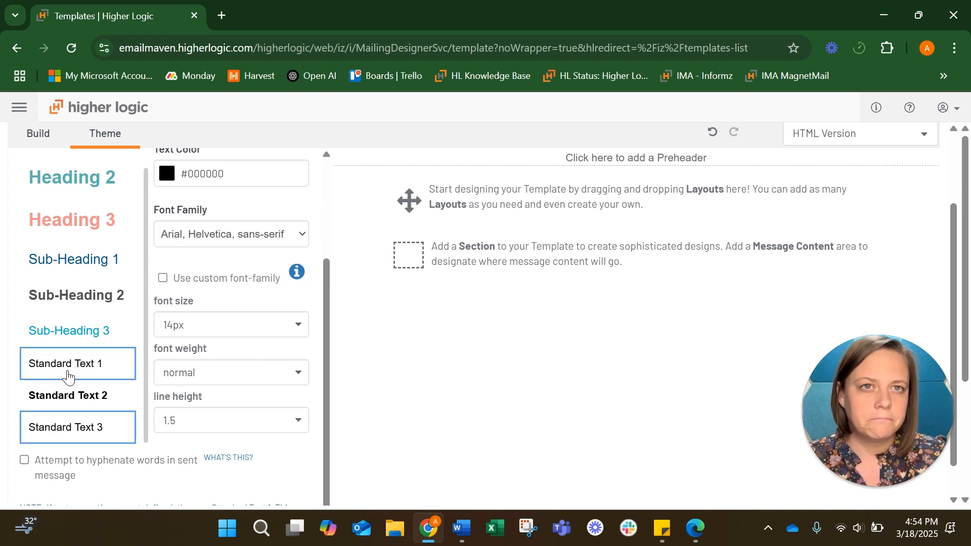
Switch the theme element to hyperlinks and try out the default text color option
scroll(68, 377, up, 1)
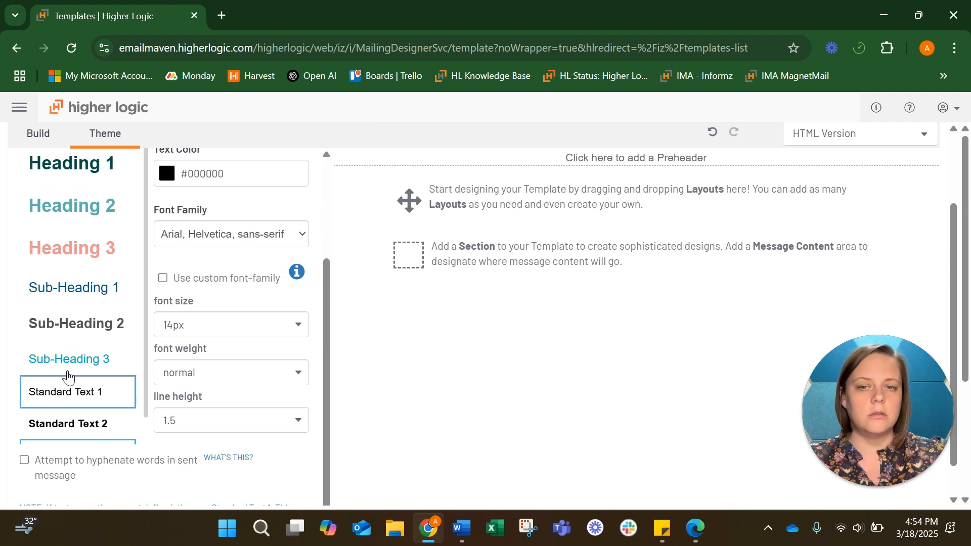
scroll(160, 373, up, 5)
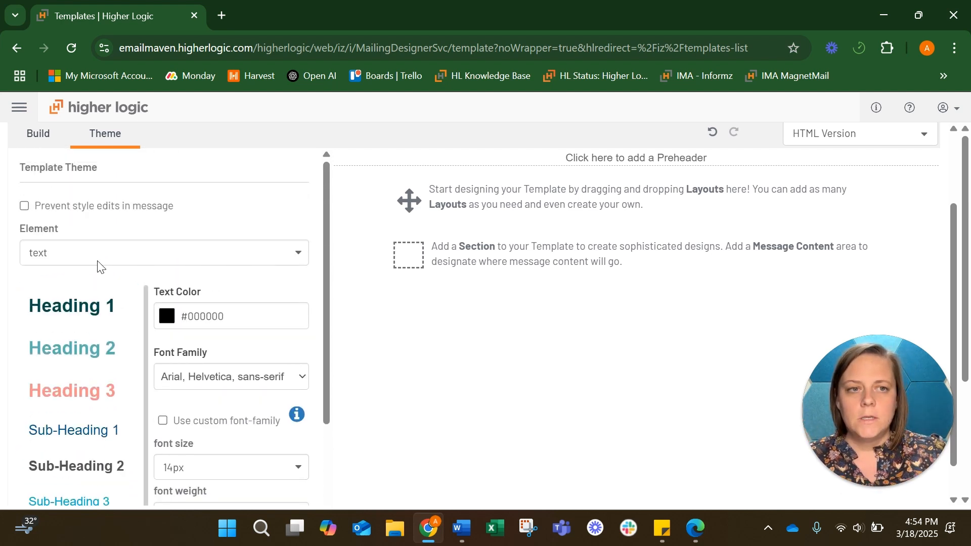
click(108, 265)
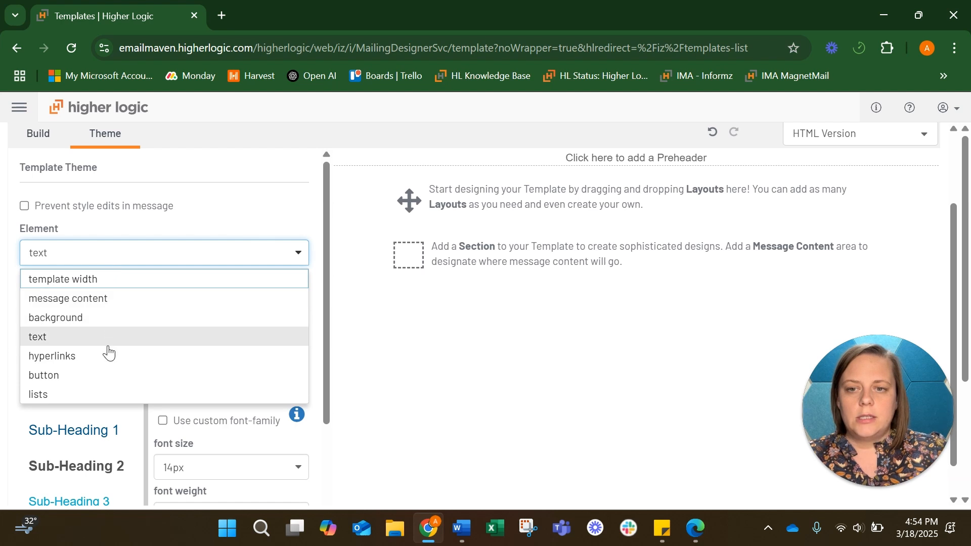
click(109, 354)
scroll(179, 311, down, 1)
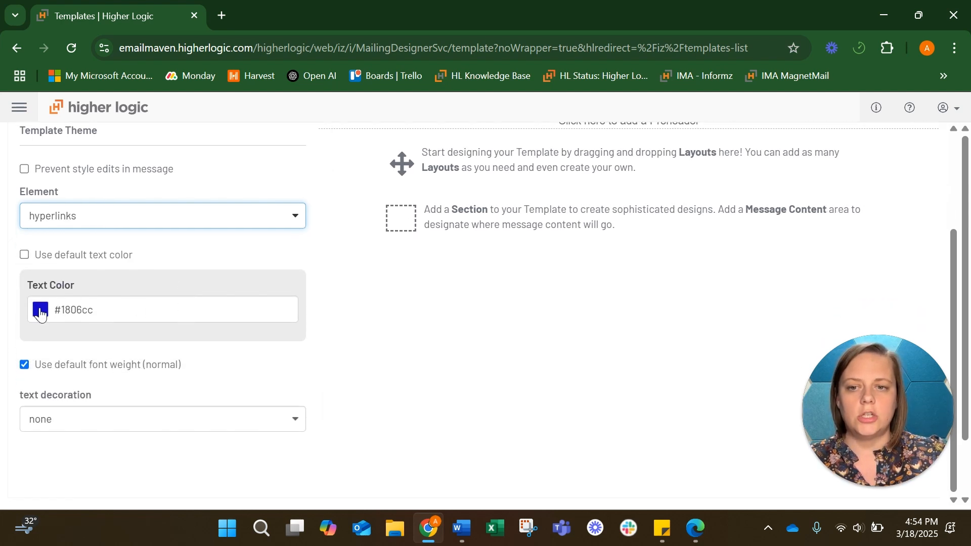
click(24, 256)
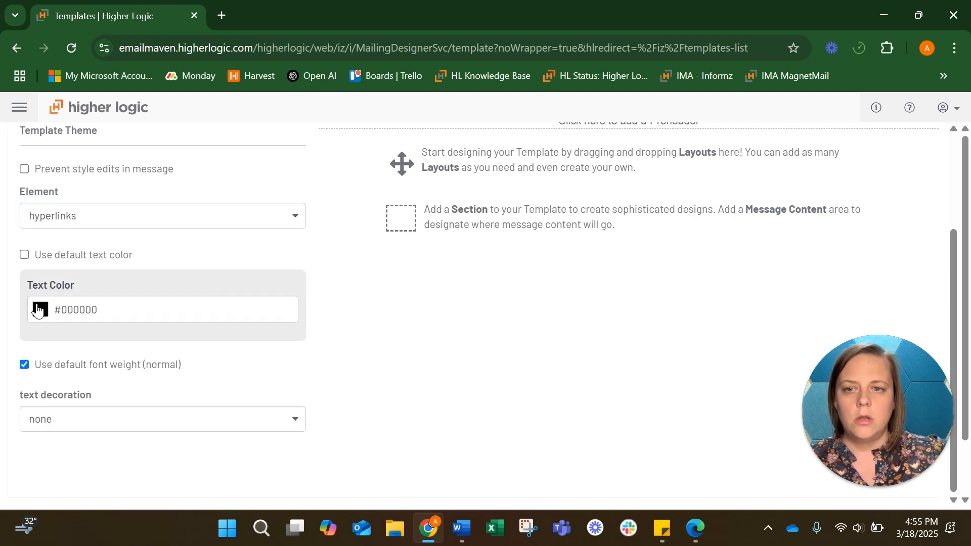
Copy the Light Teal hex code from the brand guidelines PDF and set the hyperlinks text color to it, #5BB2B2
click(41, 310)
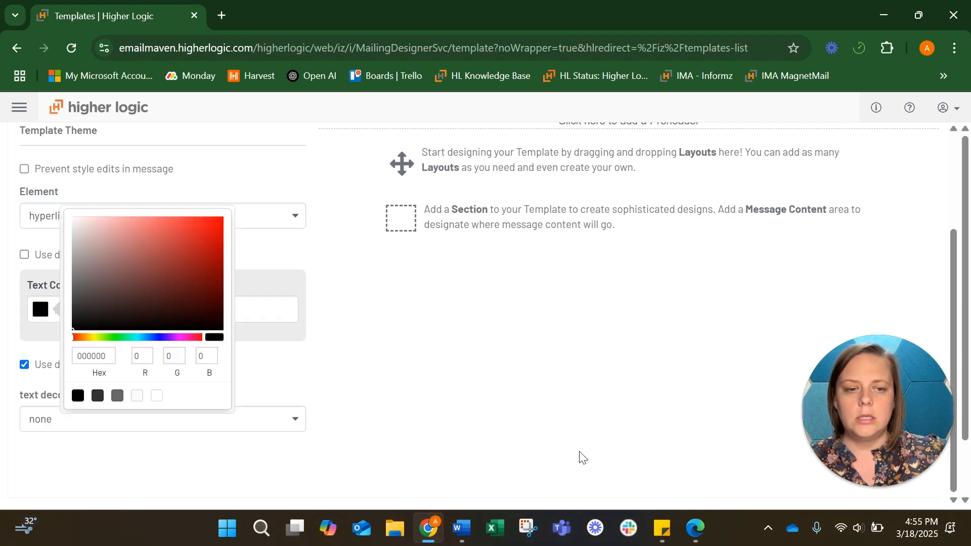
click(695, 528)
scroll(702, 314, up, 7)
scroll(701, 316, up, 10)
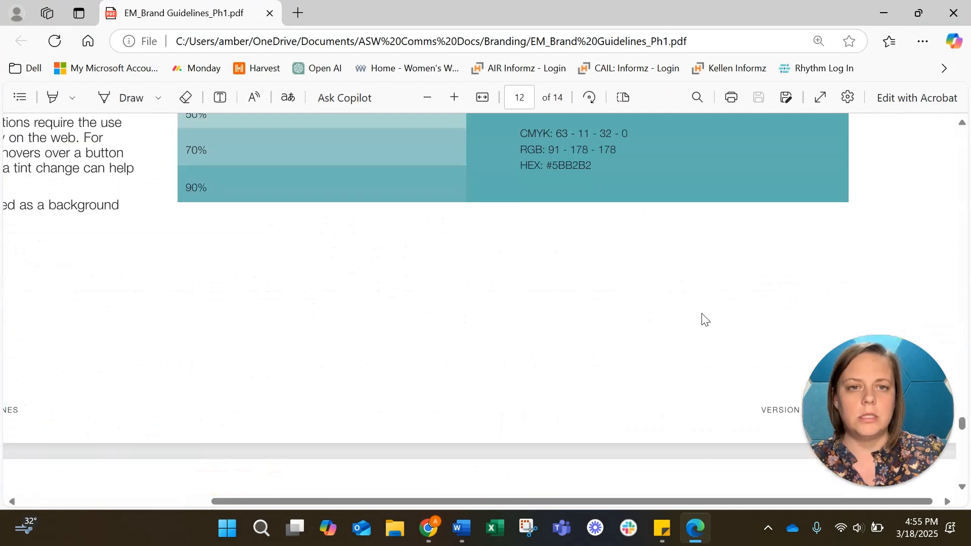
drag(602, 390, 557, 387)
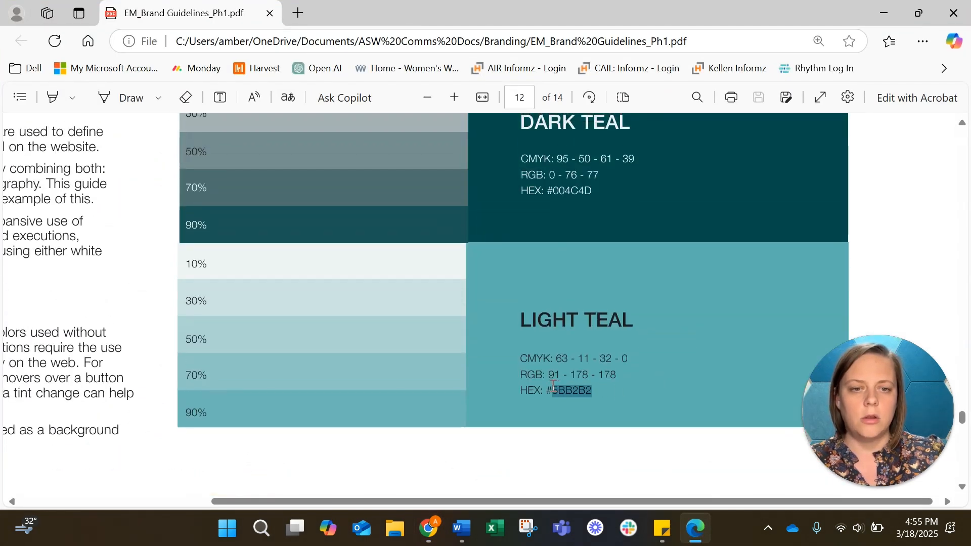
key(ctrl+c)
click(418, 530)
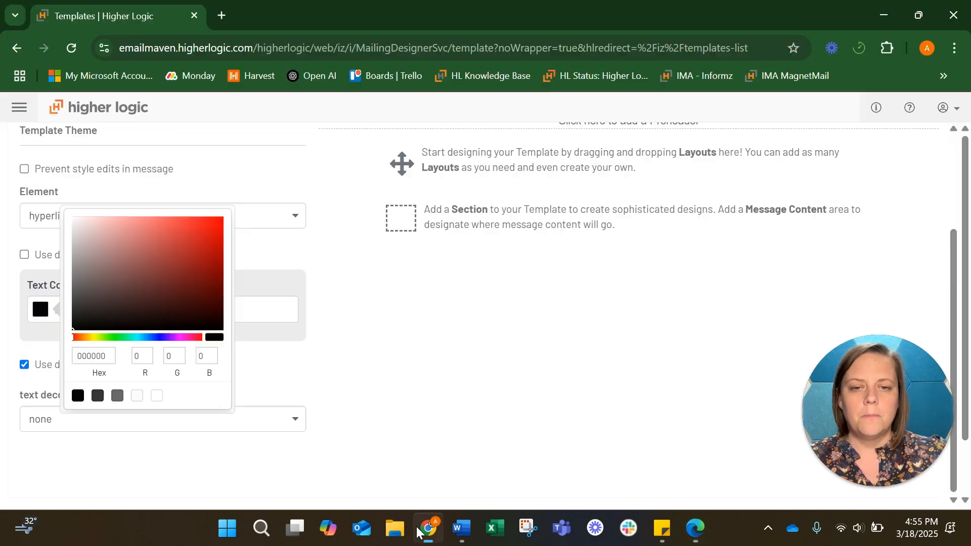
double_click(101, 355)
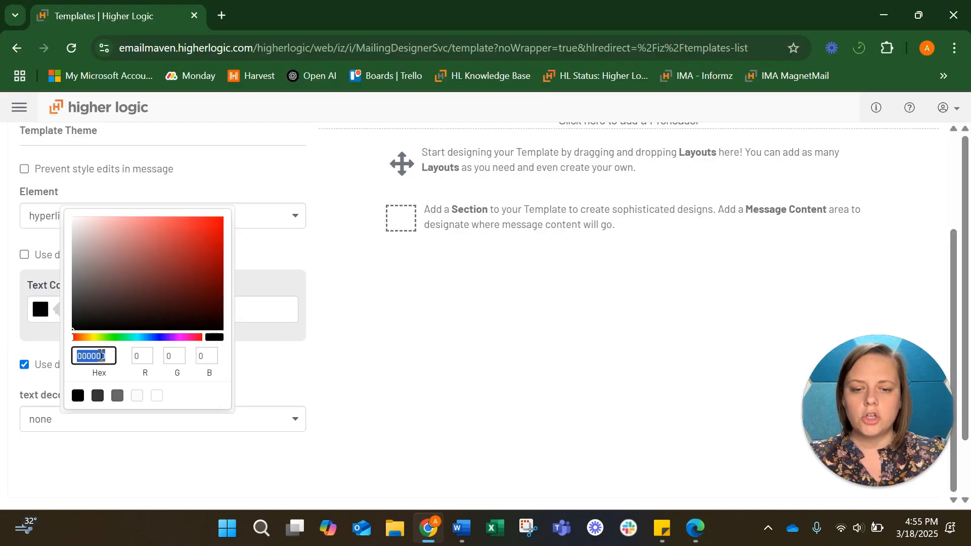
key(ctrl+v)
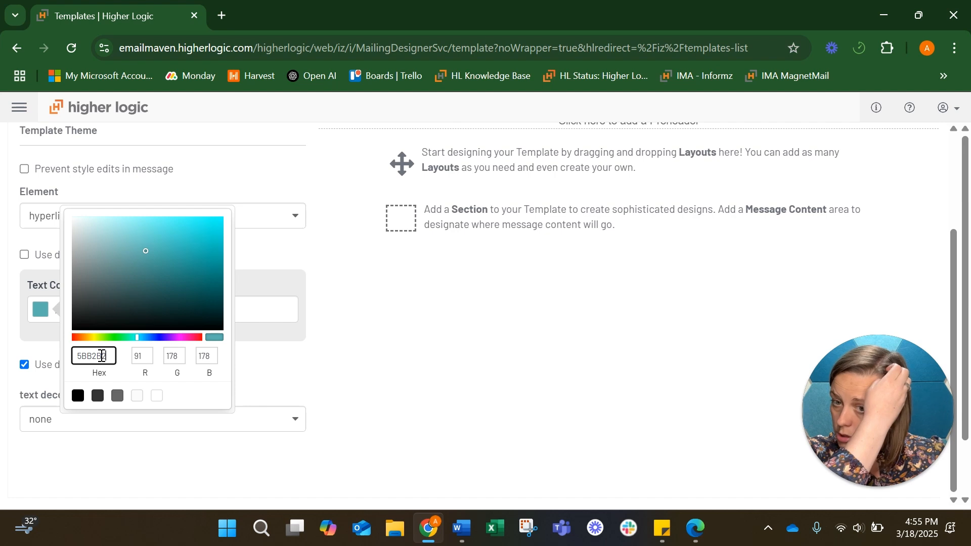
click(310, 365)
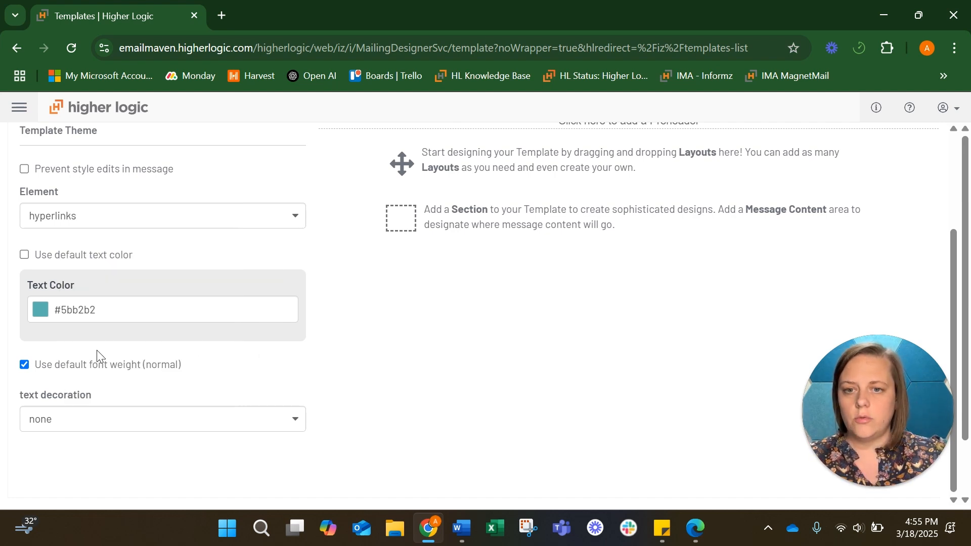
Override the default hyperlink font weight with bold and set the text decoration to underline
click(25, 368)
click(91, 399)
click(88, 414)
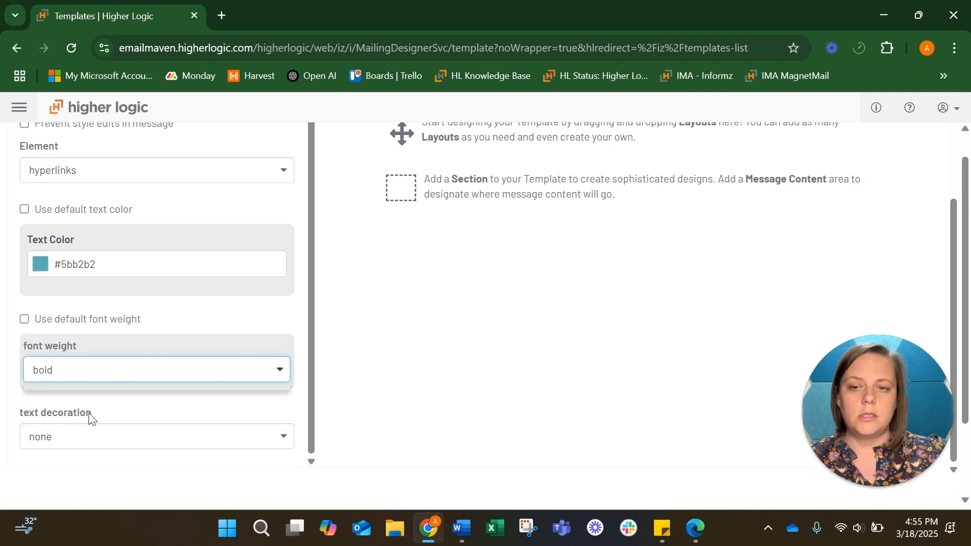
click(92, 423)
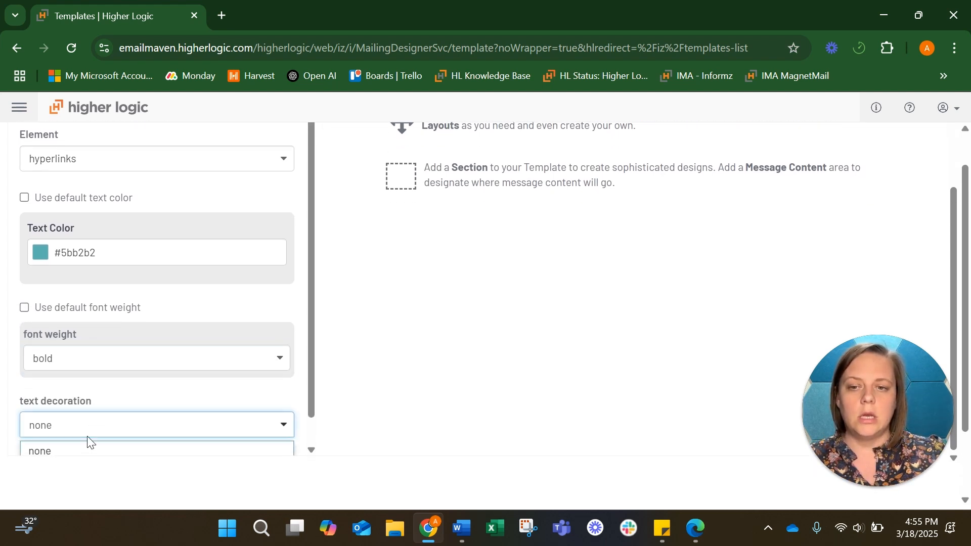
click(61, 444)
click(198, 372)
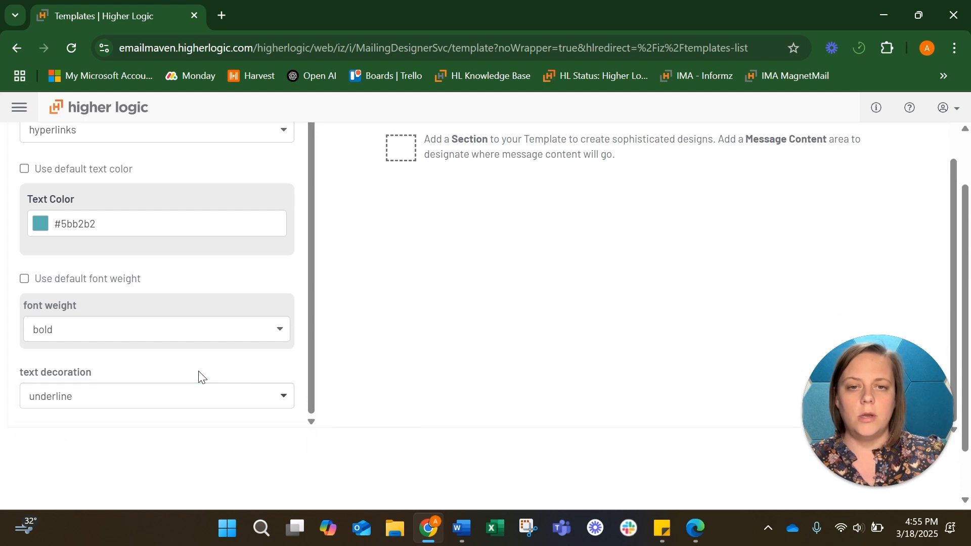
Switch the theme element to button and set its background to the brand guidelines' Dark Teal, #004C4D
scroll(198, 372, up, 1)
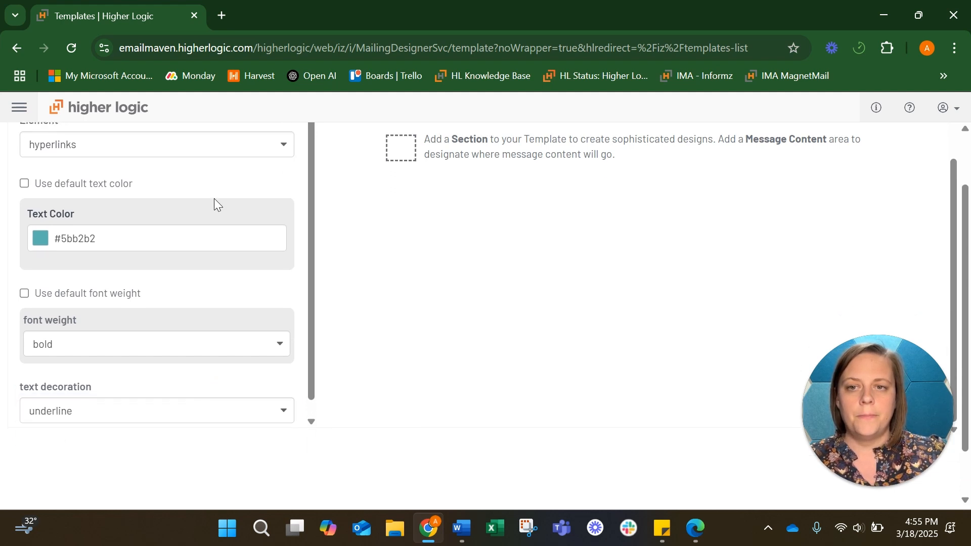
click(221, 153)
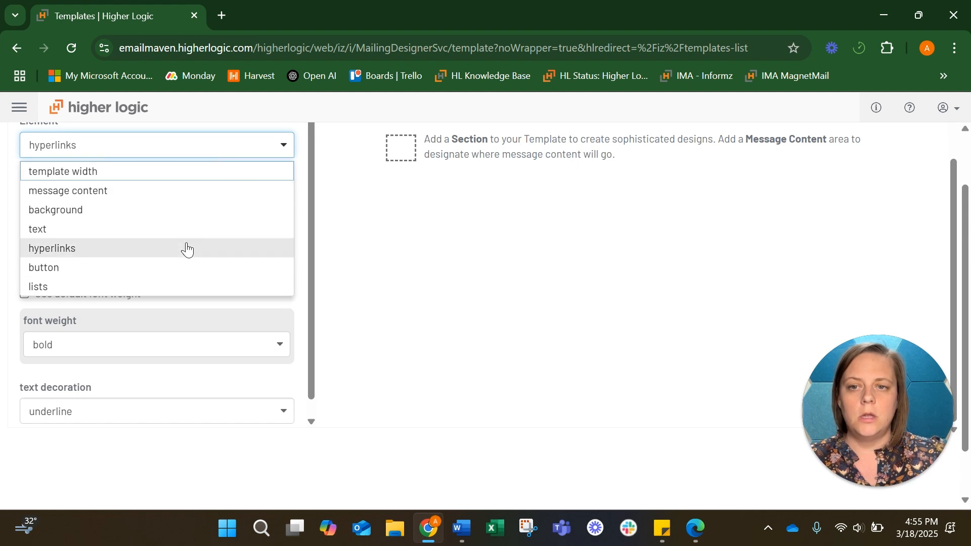
click(174, 271)
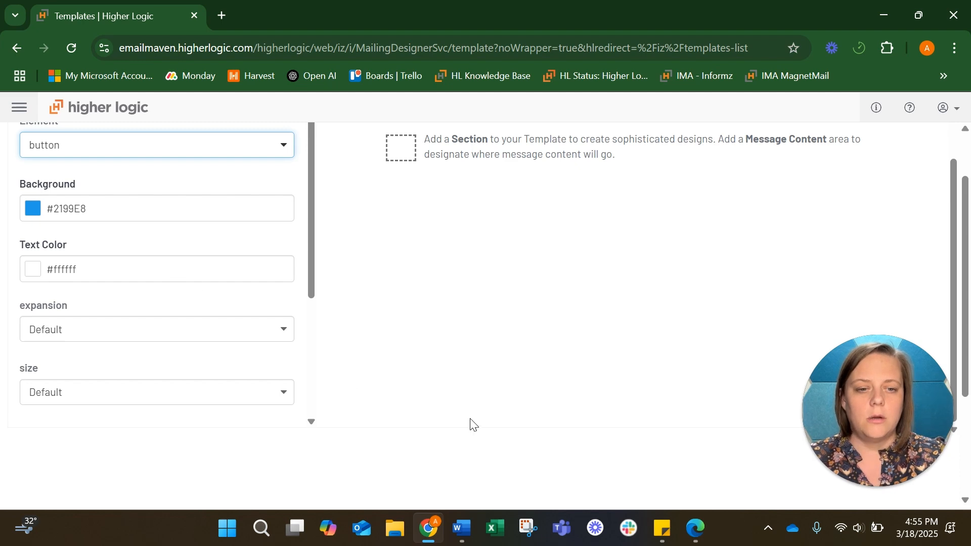
click(695, 529)
scroll(667, 344, up, 1)
drag(600, 275, 554, 274)
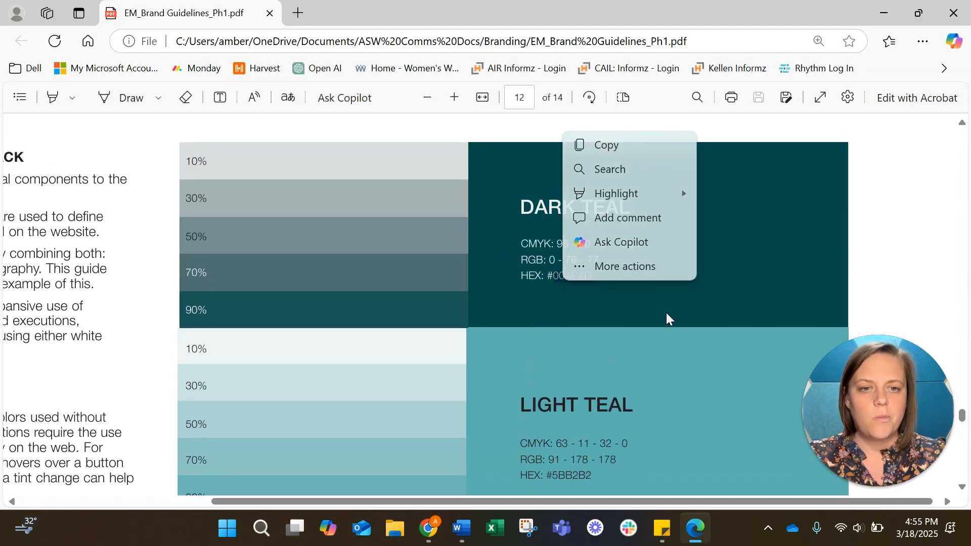
key(ctrl+c)
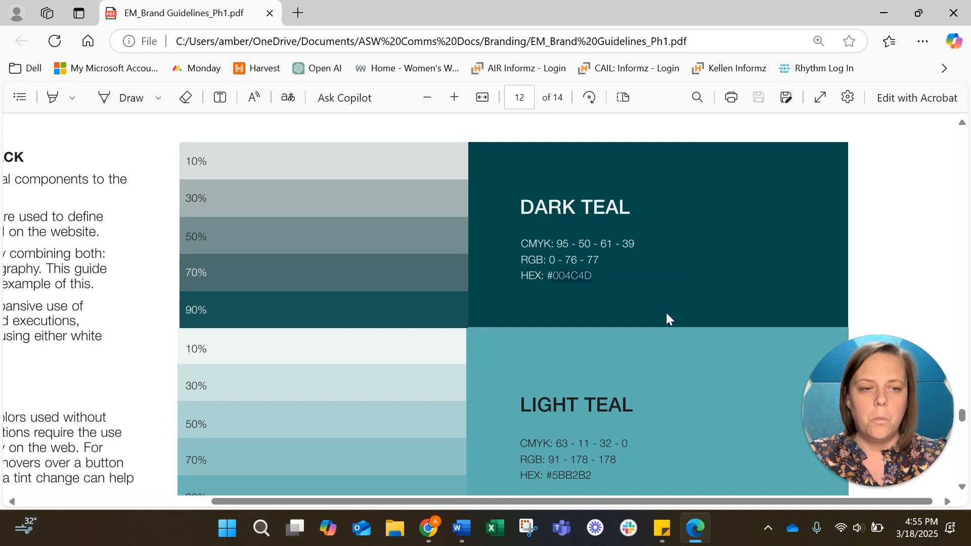
click(888, 14)
click(86, 208)
double_click(88, 259)
key(ctrl+v)
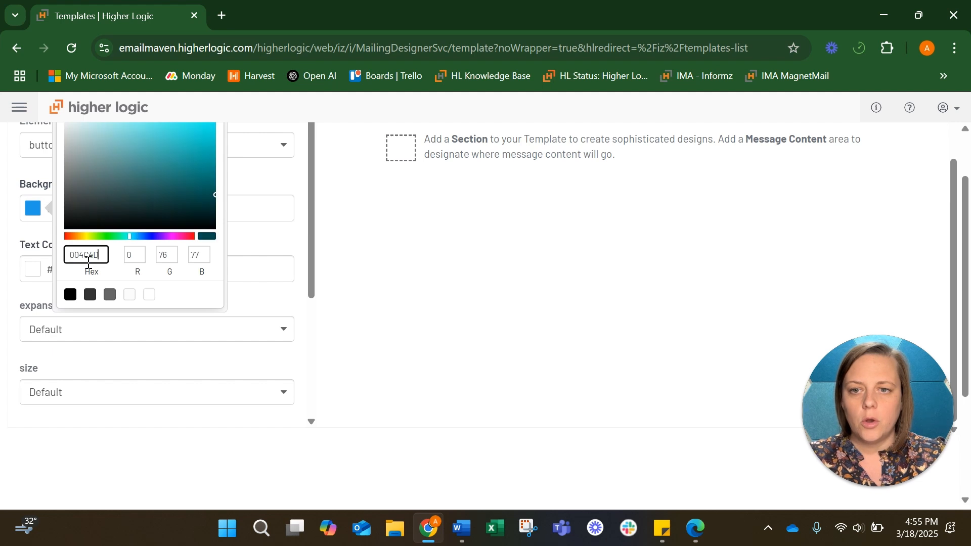
click(273, 253)
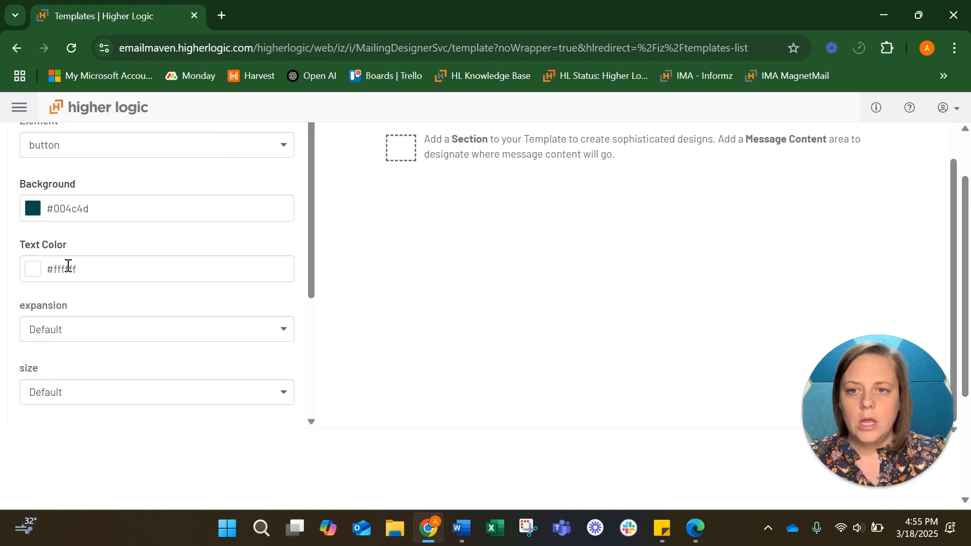
Set the theme button's size to Large
scroll(47, 268, down, 1)
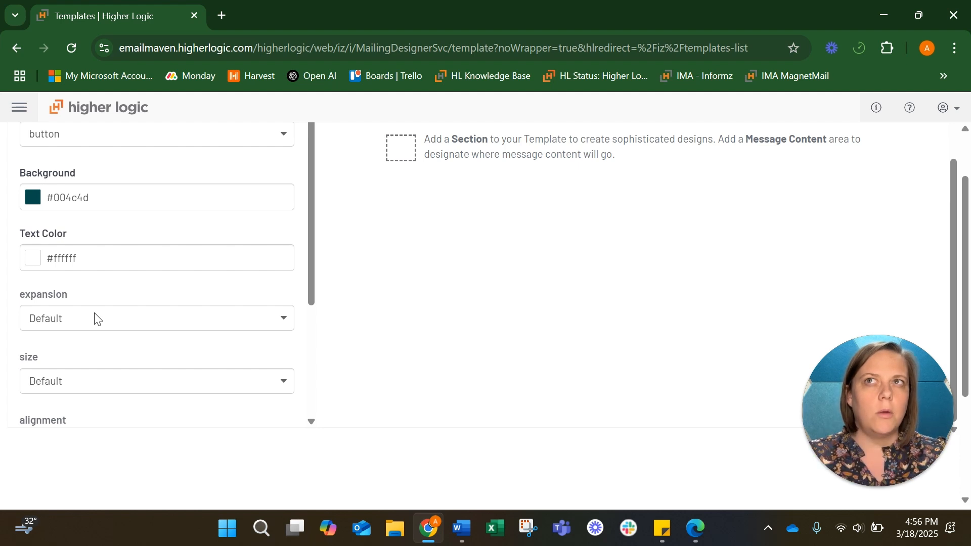
scroll(89, 336, down, 1)
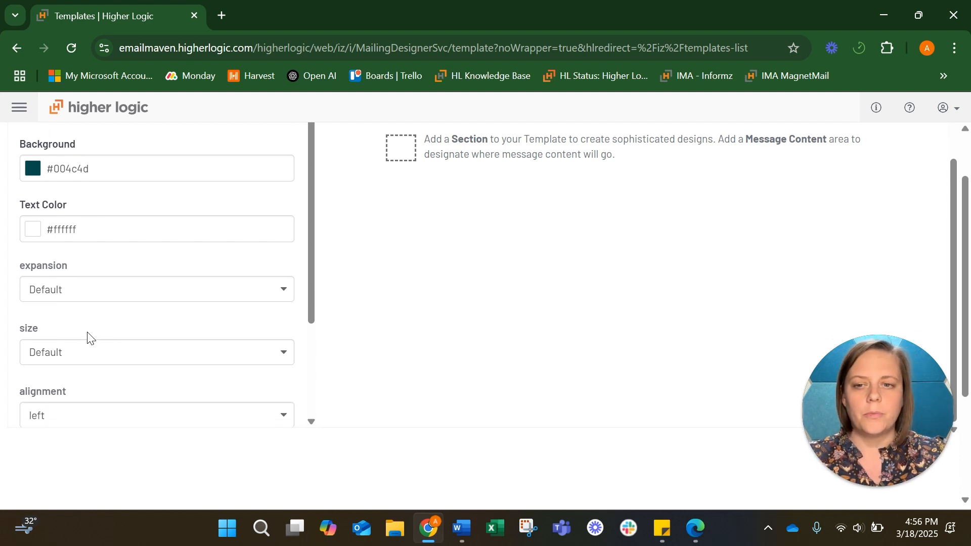
click(87, 352)
scroll(88, 353, down, 1)
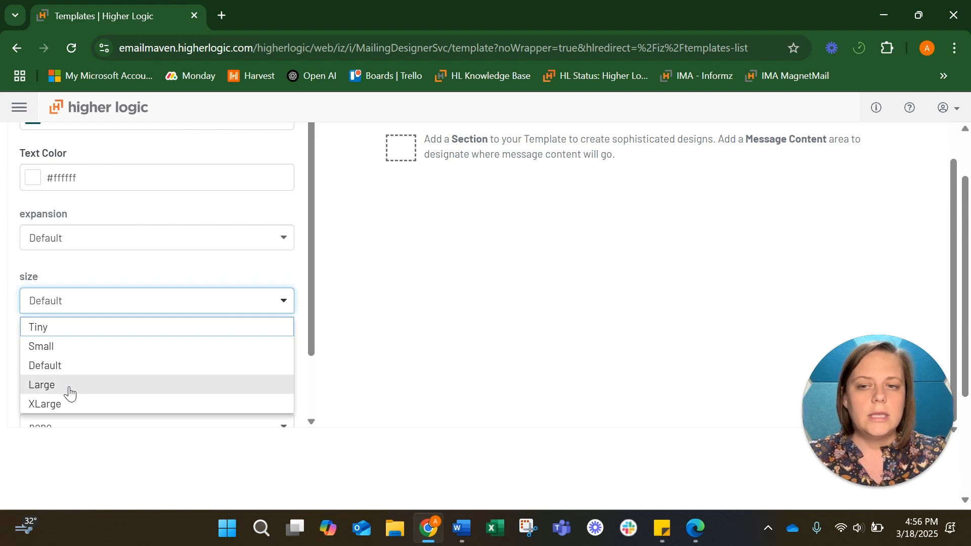
click(69, 386)
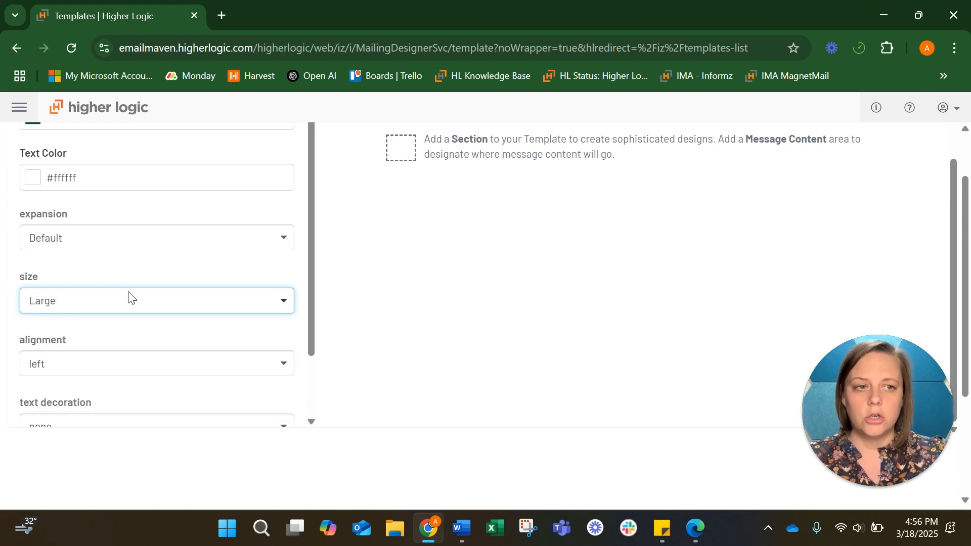
Set the theme button's alignment to center and keep its text decoration at none
scroll(129, 296, down, 3)
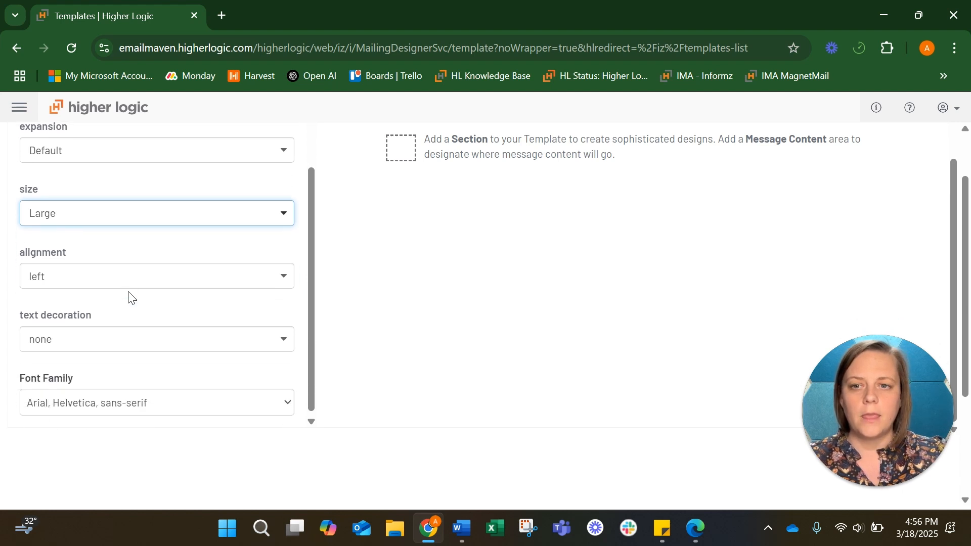
click(123, 276)
click(112, 324)
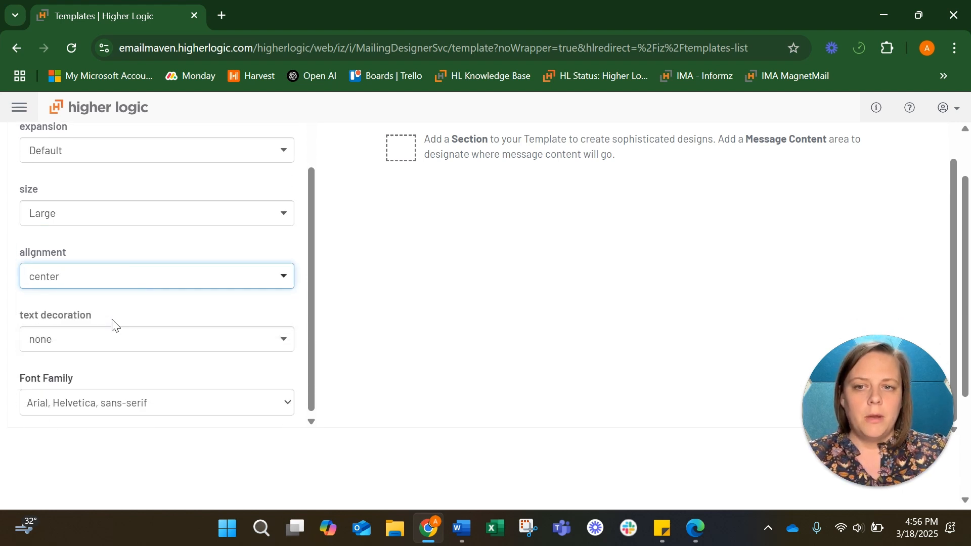
click(113, 340)
click(113, 342)
scroll(120, 418, down, 1)
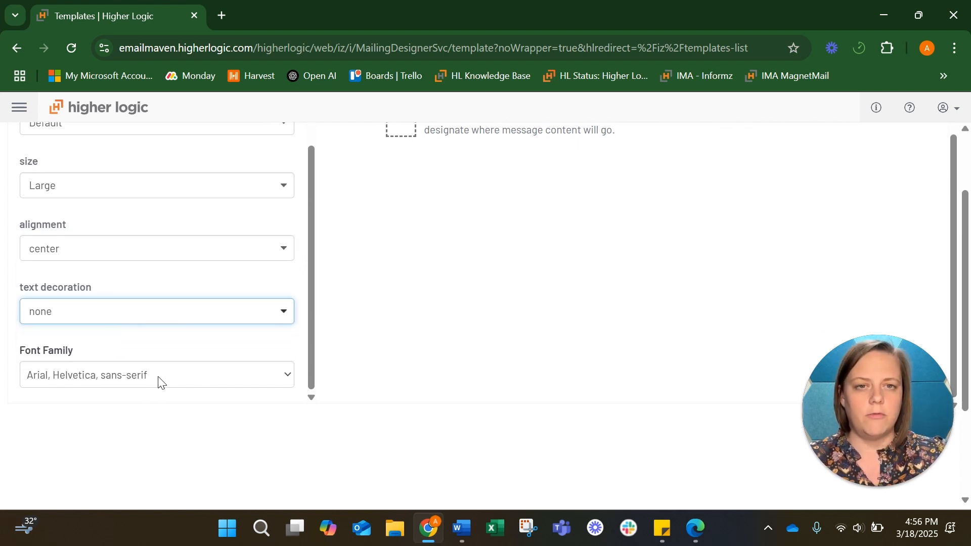
Switch the theme element to lists, check its default text settings, and save the template
scroll(160, 381, up, 10)
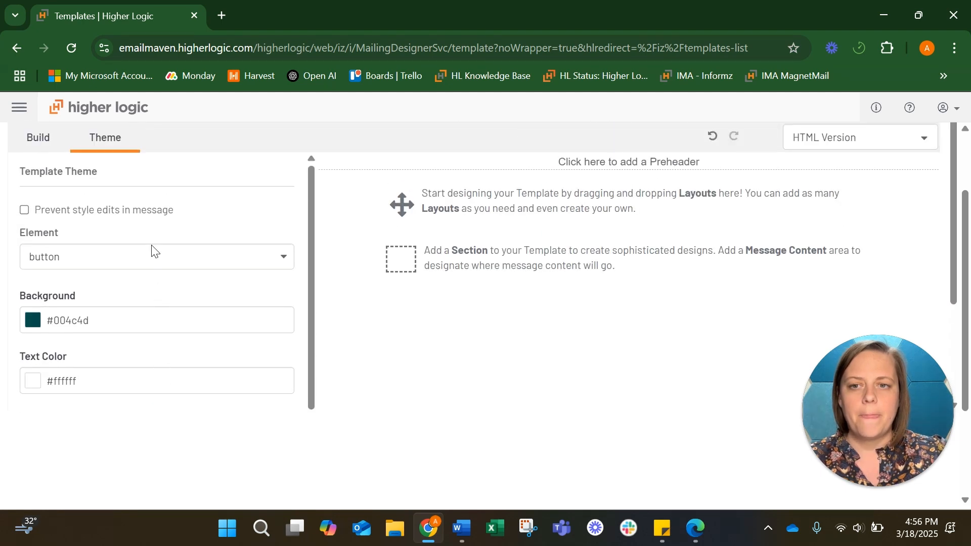
click(149, 258)
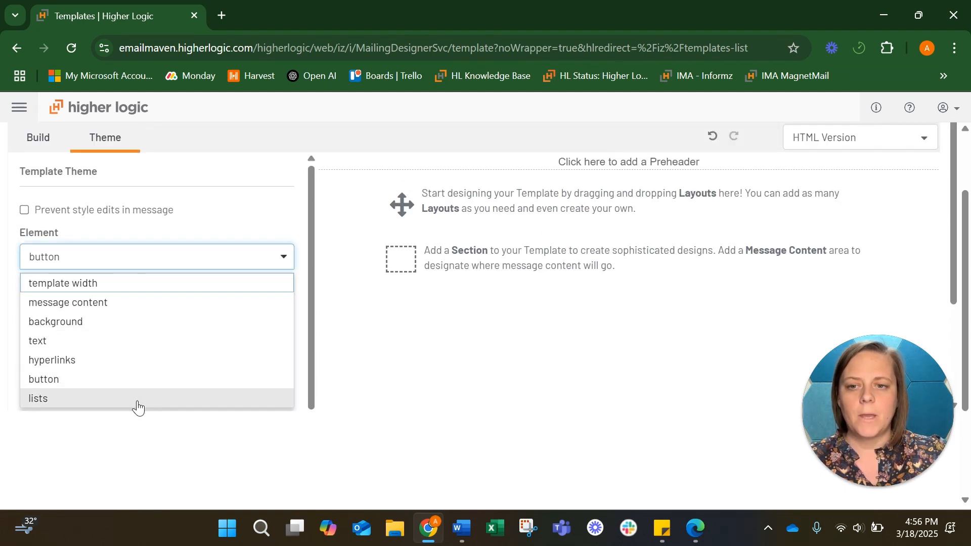
click(137, 405)
scroll(182, 292, down, 3)
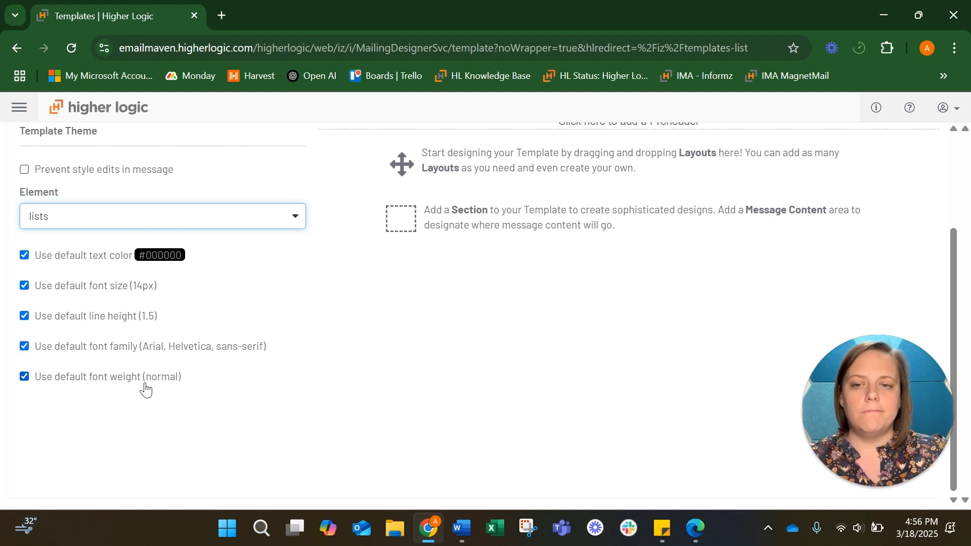
scroll(192, 383, up, 3)
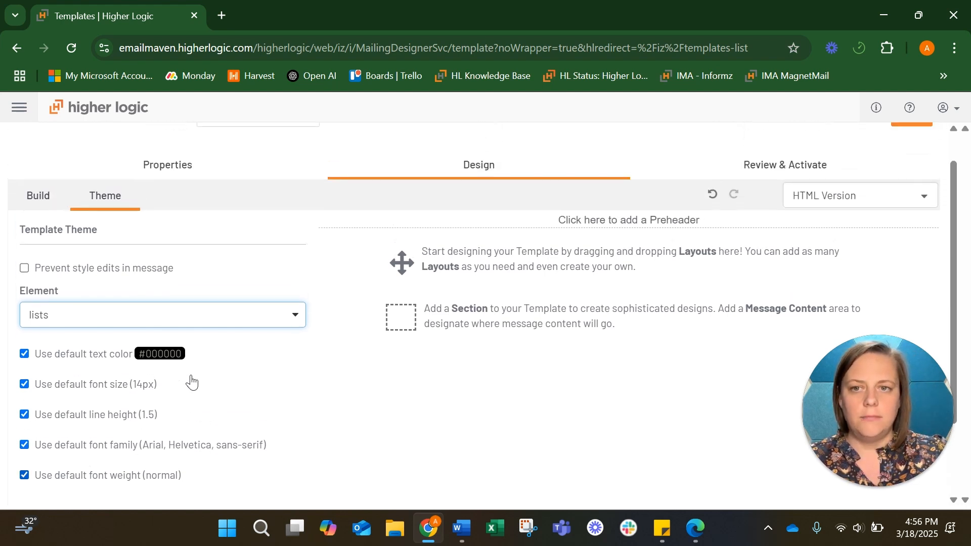
click(898, 153)
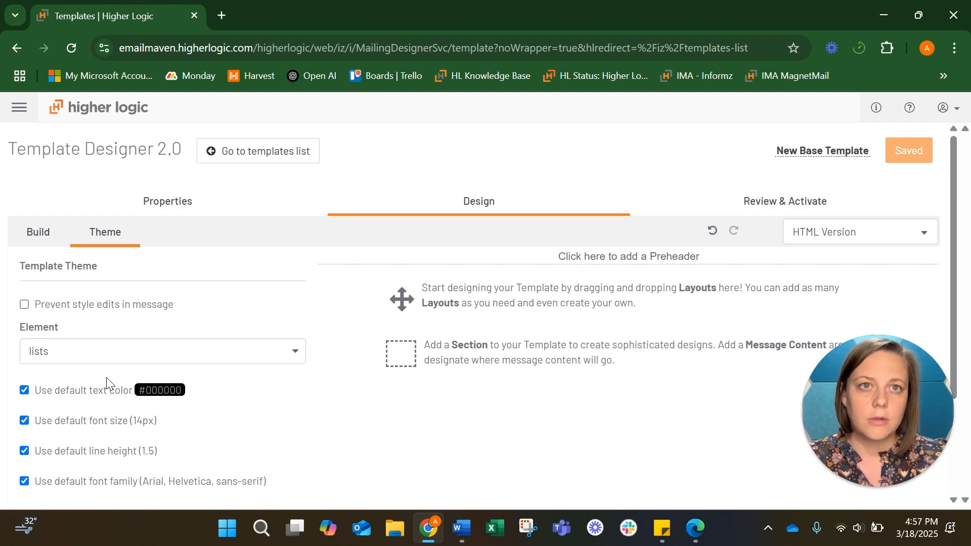
Return to the build elements, add a preheader to the template and check its content and text style properties
click(38, 237)
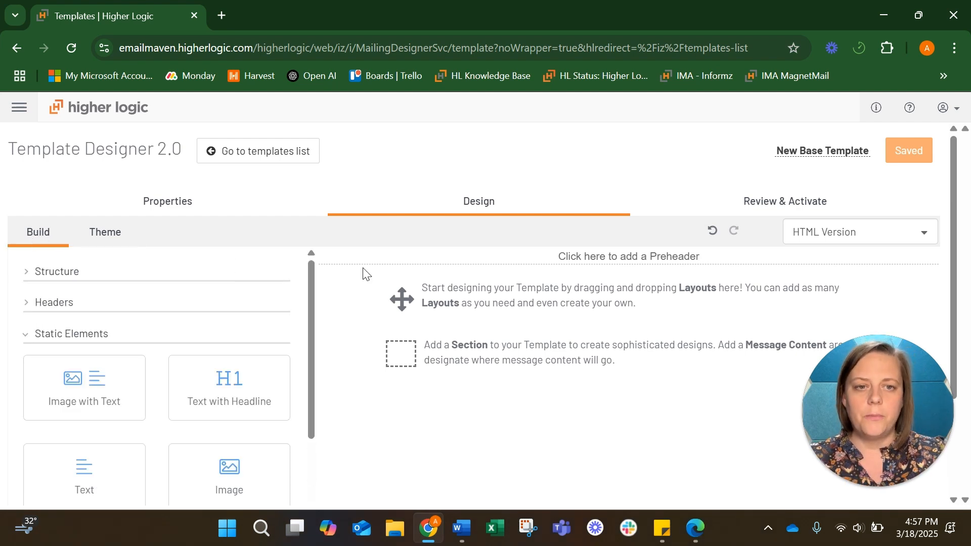
scroll(360, 304, down, 1)
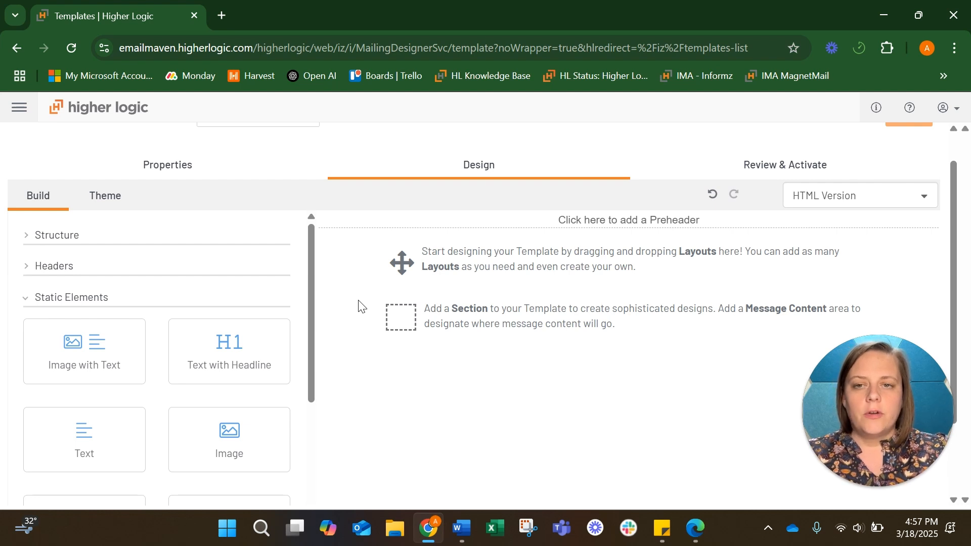
click(600, 222)
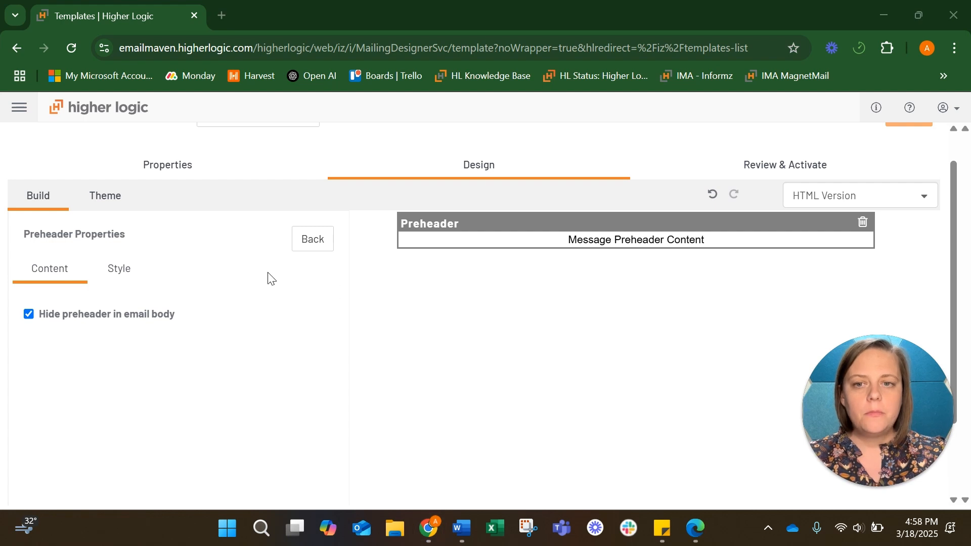
click(135, 272)
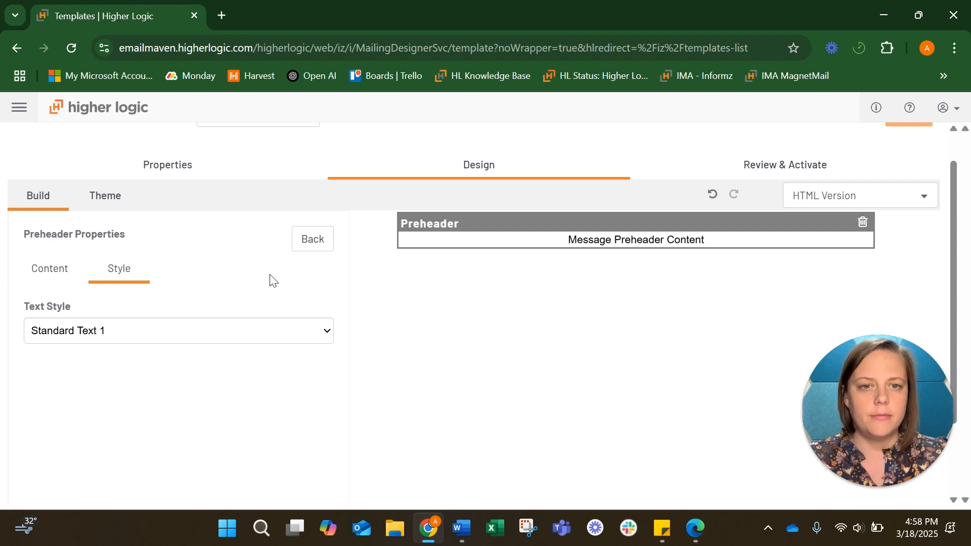
click(317, 238)
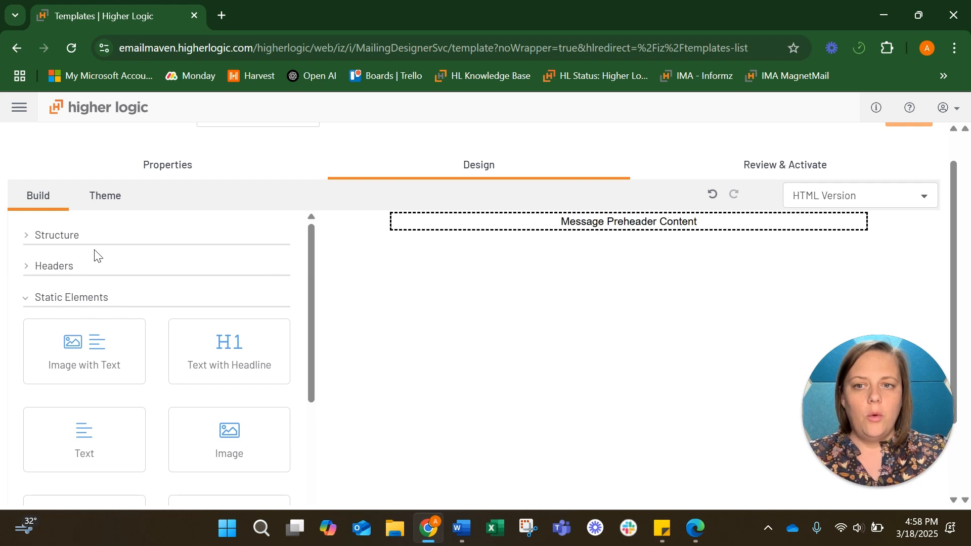
Add a Section structure element to the template directly below the message preheader
click(33, 242)
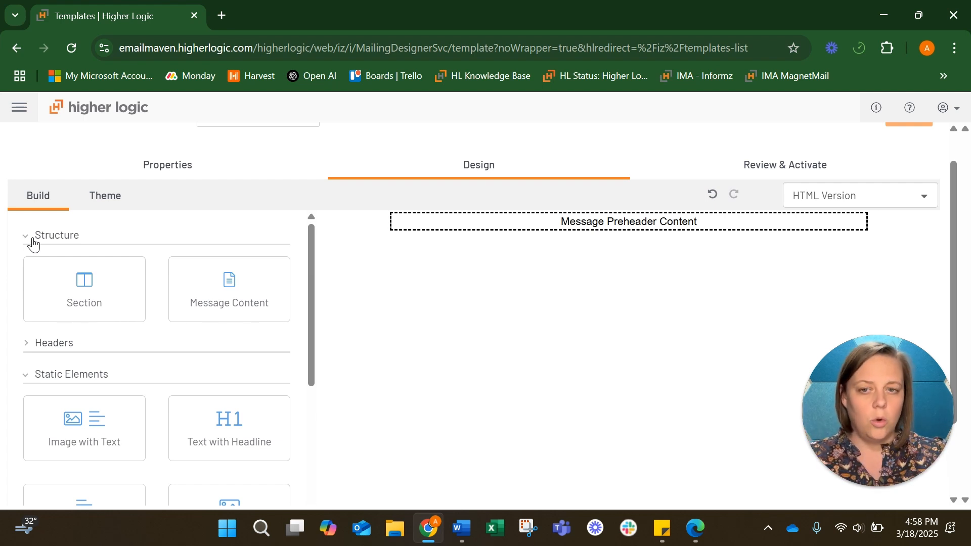
drag(59, 280, 415, 263)
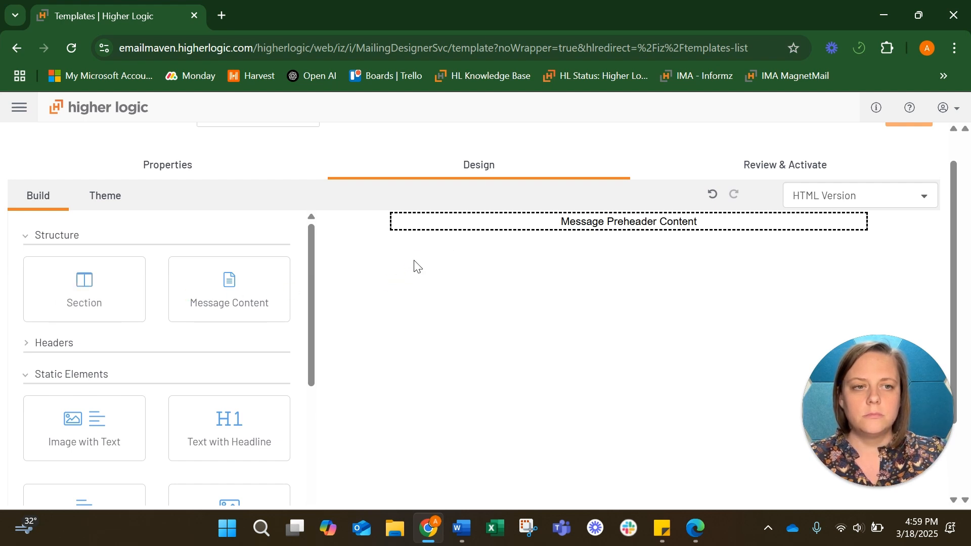
click(953, 128)
drag(77, 314, 404, 272)
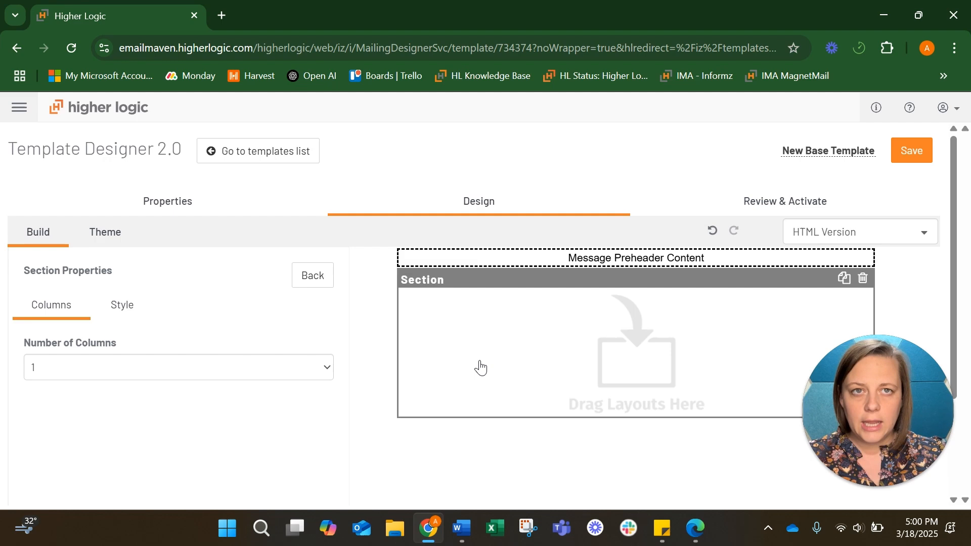
Switch to the email style guide in Word, review its template design notes on section padding, and return to the template designer
click(465, 525)
scroll(281, 304, up, 3)
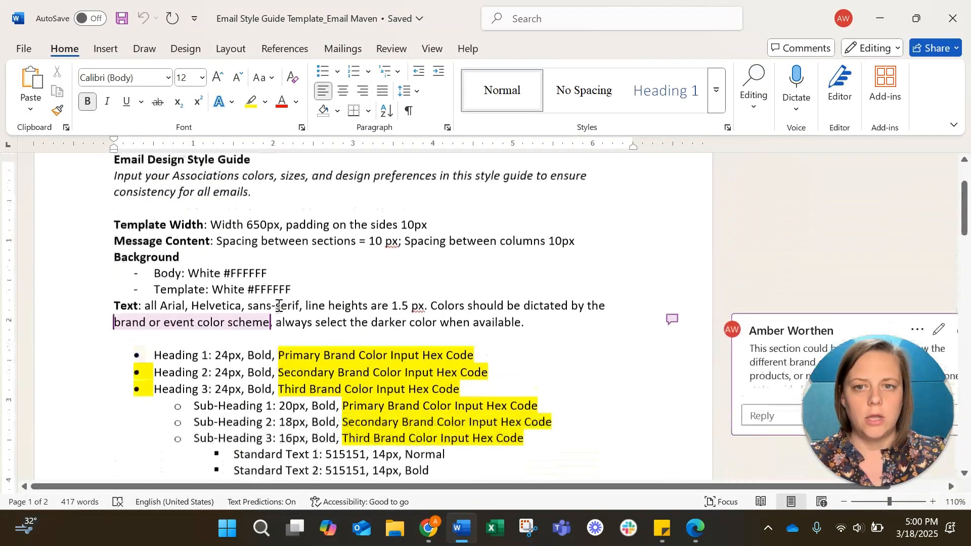
scroll(279, 306, down, 5)
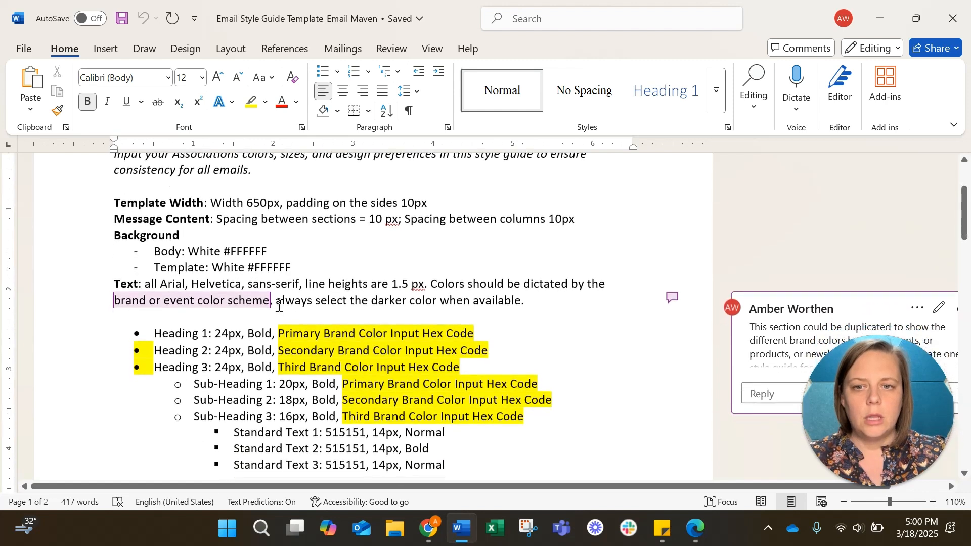
scroll(279, 305, down, 4)
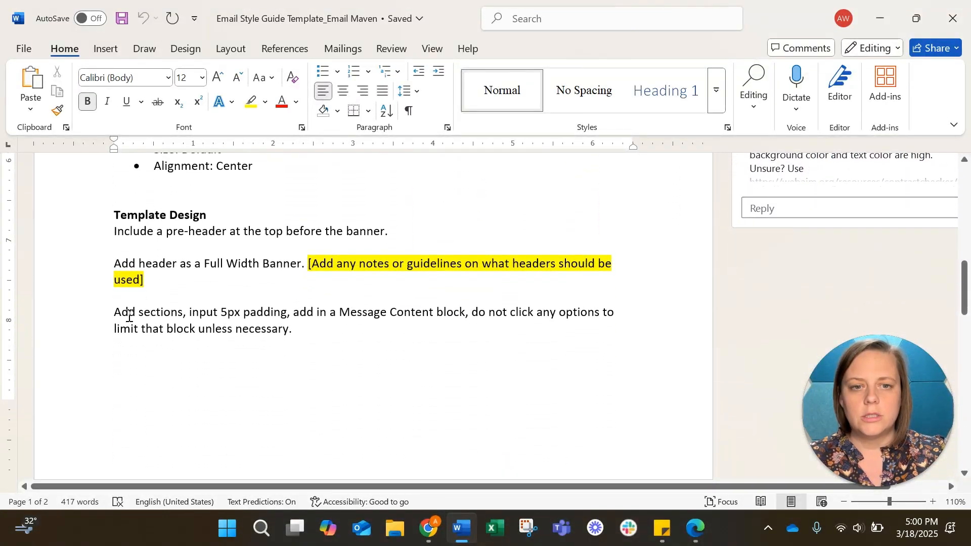
scroll(275, 335, down, 3)
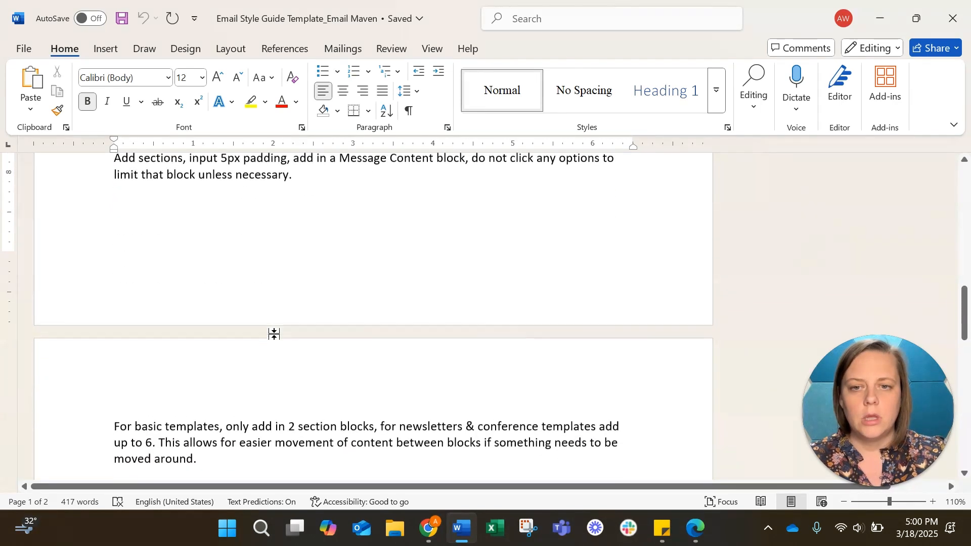
scroll(275, 335, up, 1)
scroll(275, 335, up, 1)
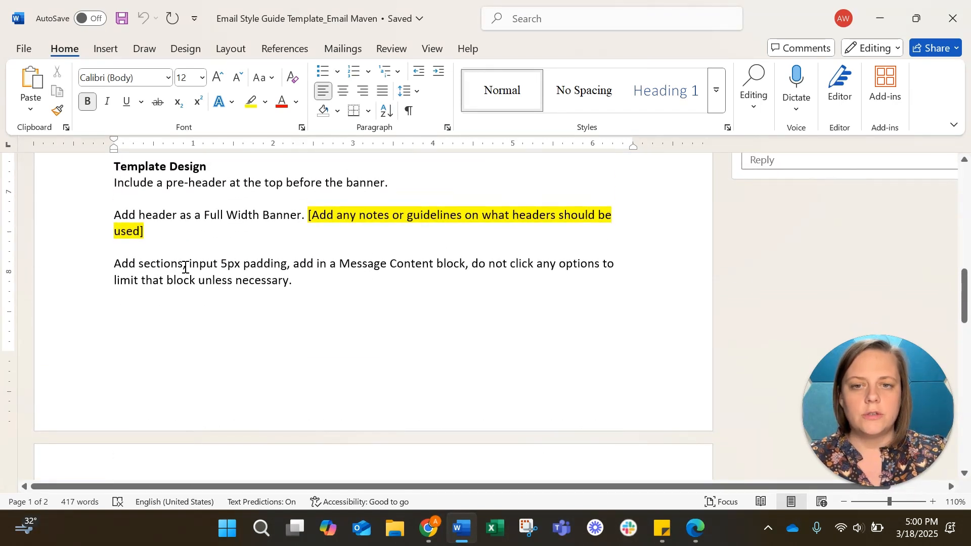
drag(190, 264, 281, 271)
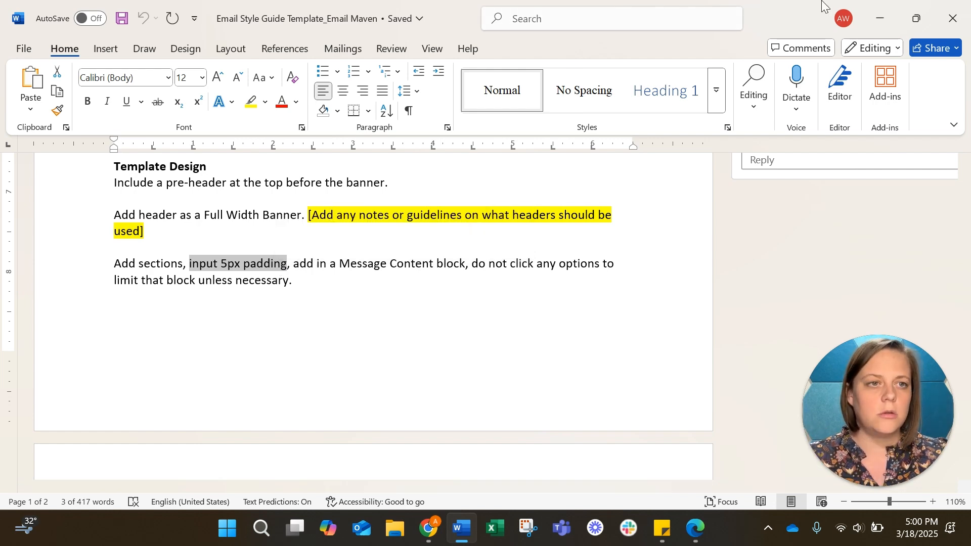
click(895, 7)
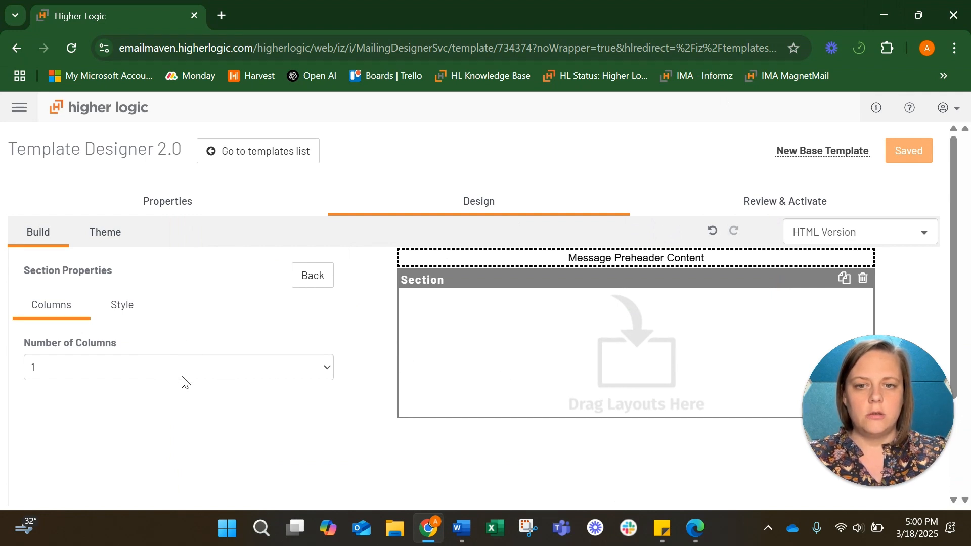
Set the new section's padding to 5px on all sides in its style properties
click(125, 305)
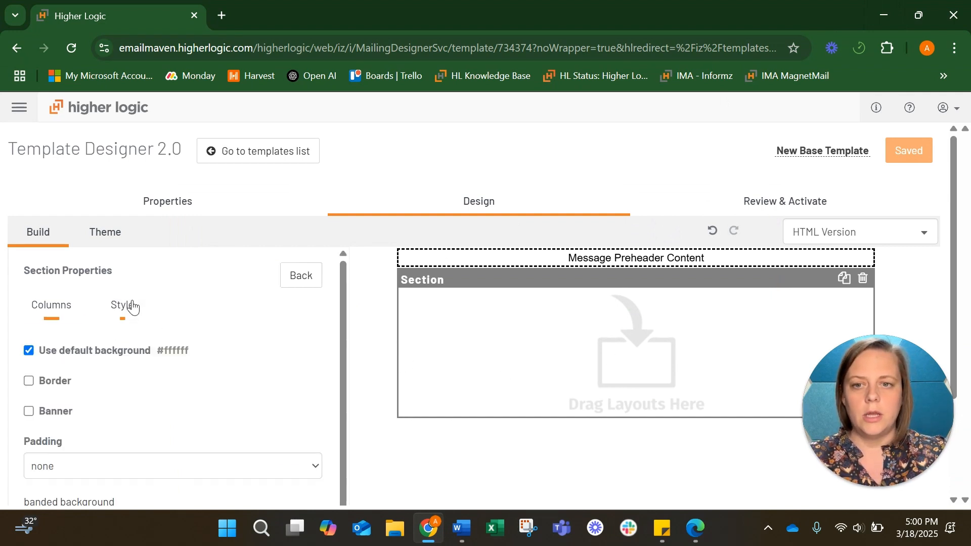
scroll(133, 307, down, 1)
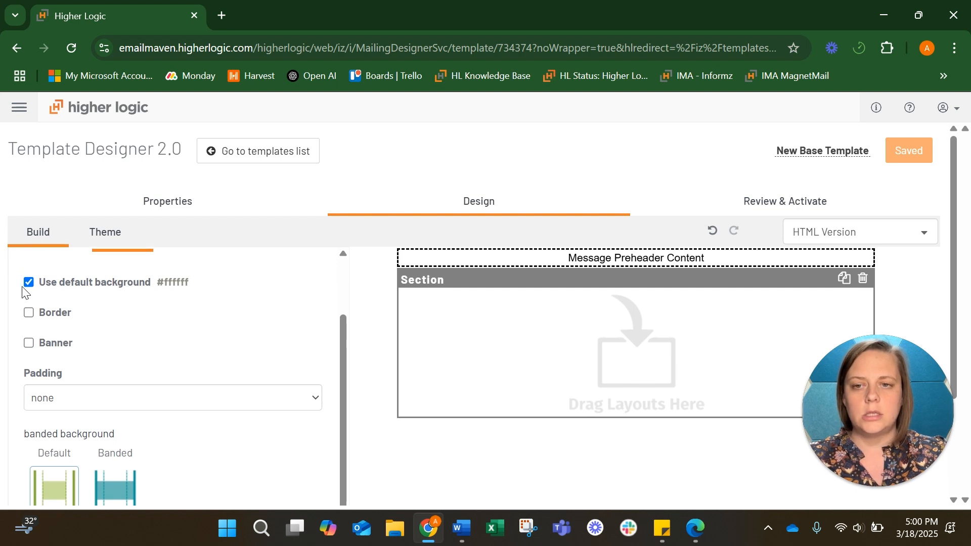
click(65, 398)
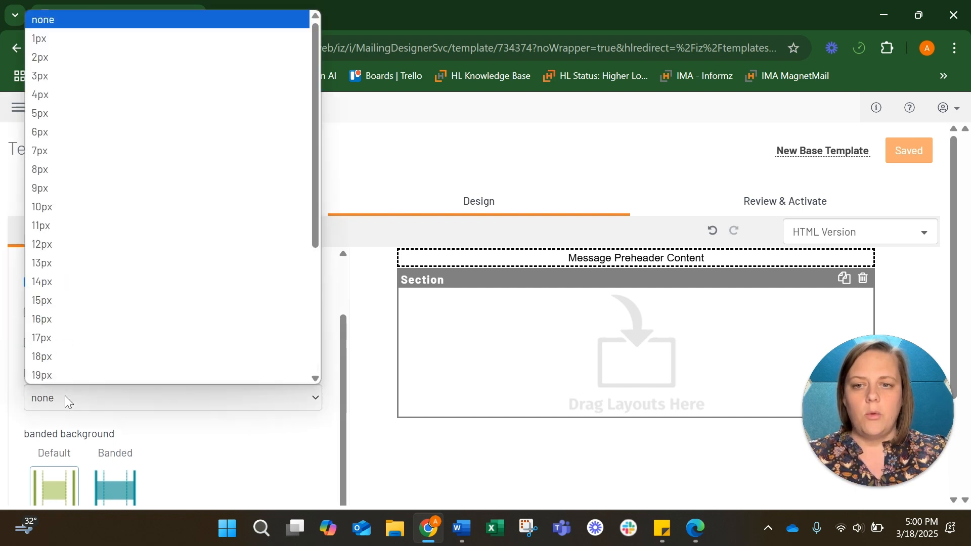
click(106, 117)
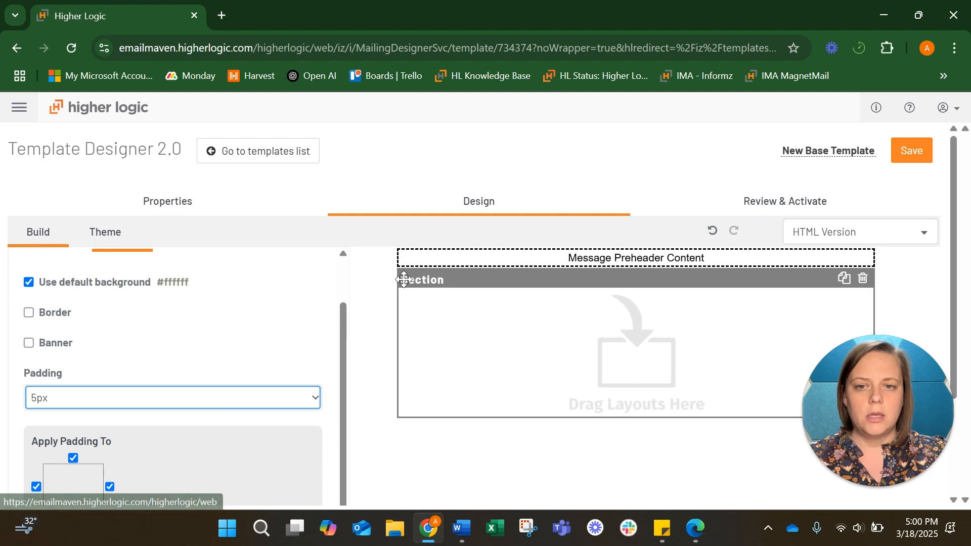
scroll(550, 360, down, 3)
scroll(547, 359, up, 3)
scroll(245, 322, up, 1)
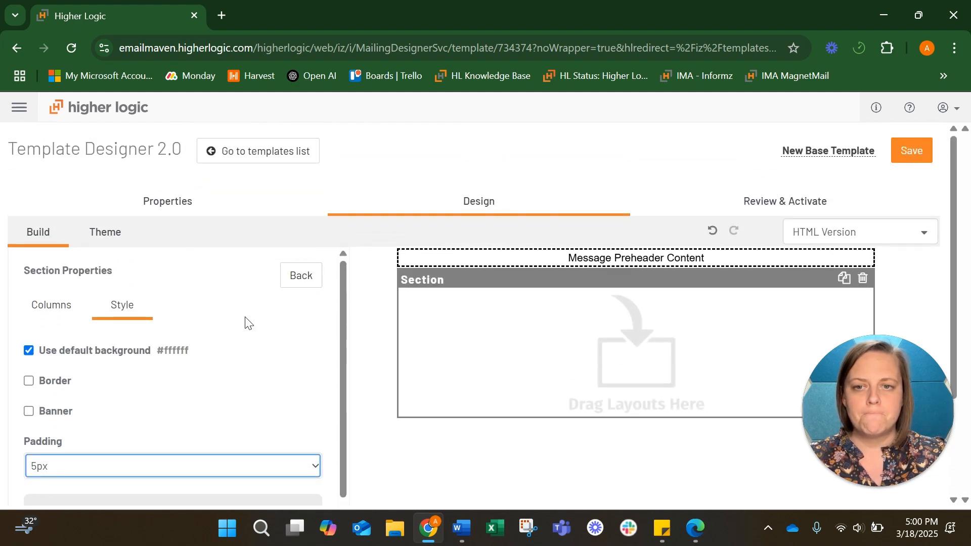
Place a Message Content block inside the section below the preheader
click(318, 269)
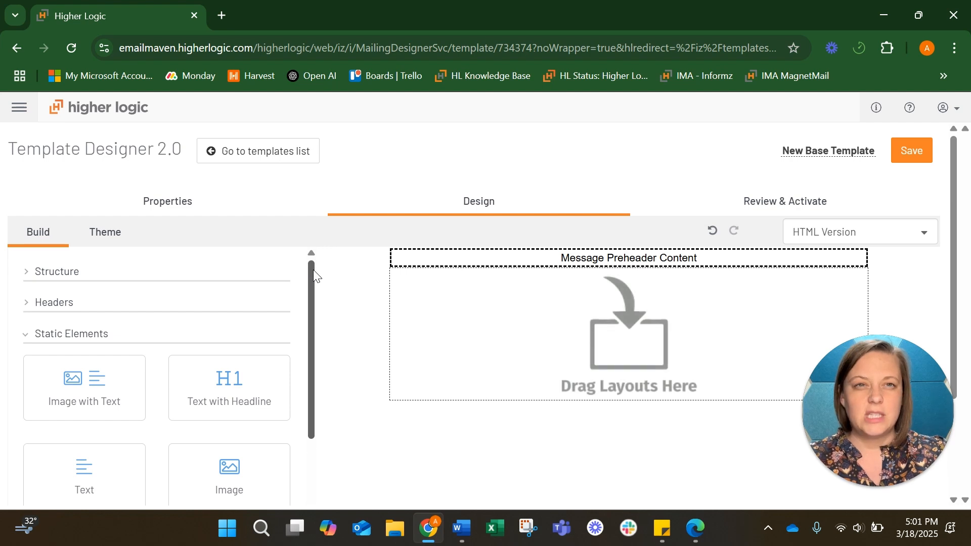
click(190, 276)
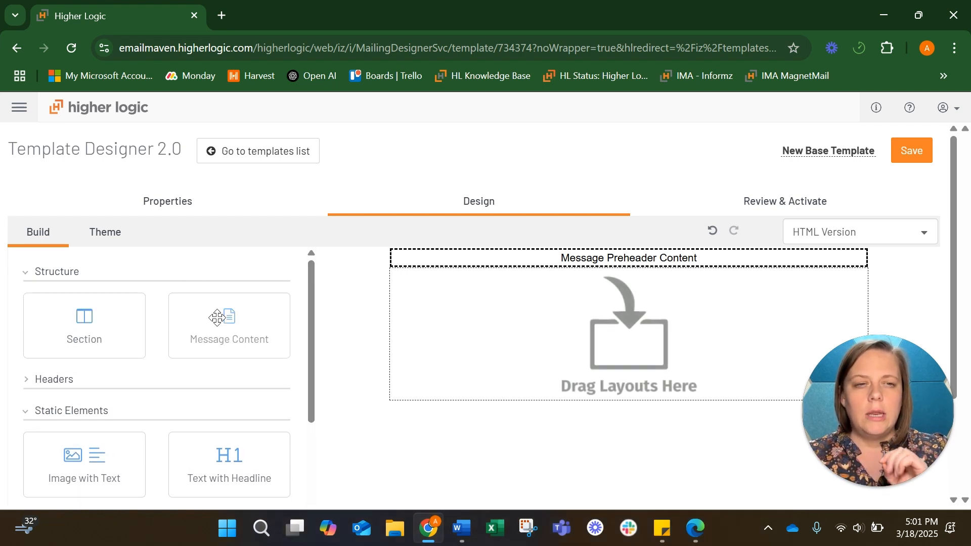
drag(217, 318, 480, 328)
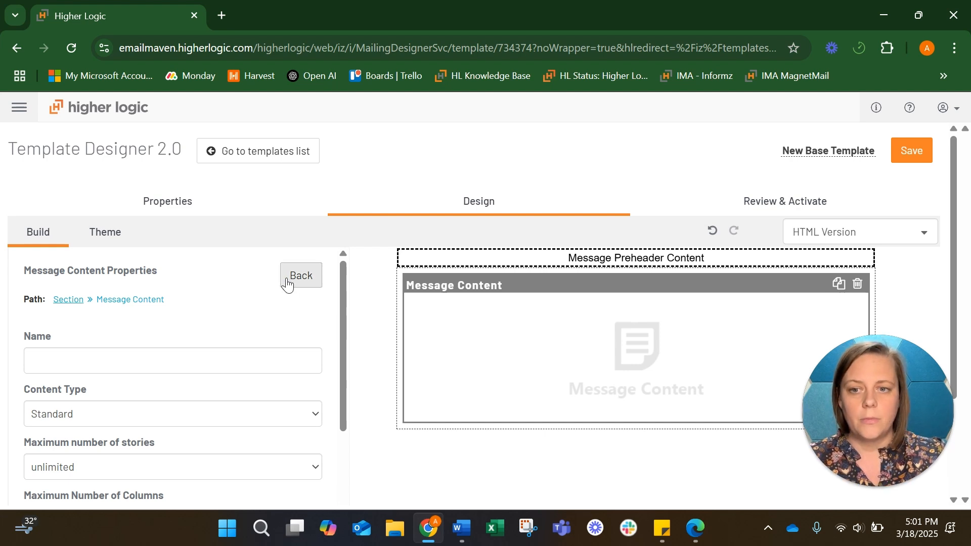
Add another section between the preheader and the message content section, and show its style properties
click(305, 281)
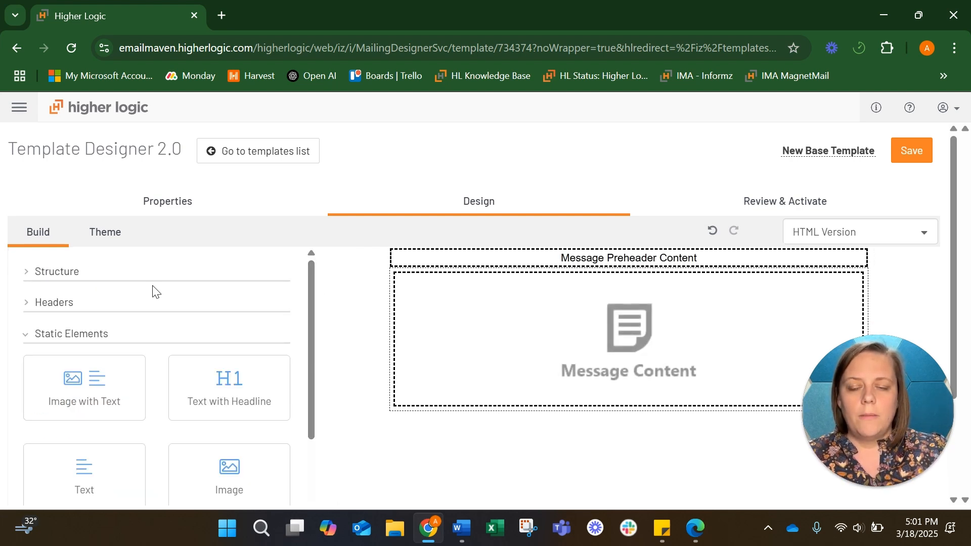
click(73, 273)
drag(85, 312, 381, 275)
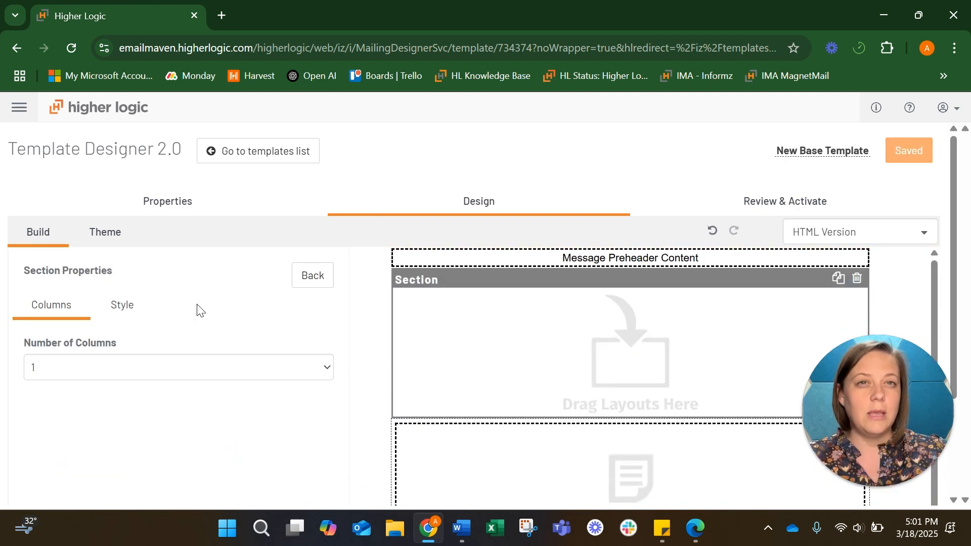
click(132, 312)
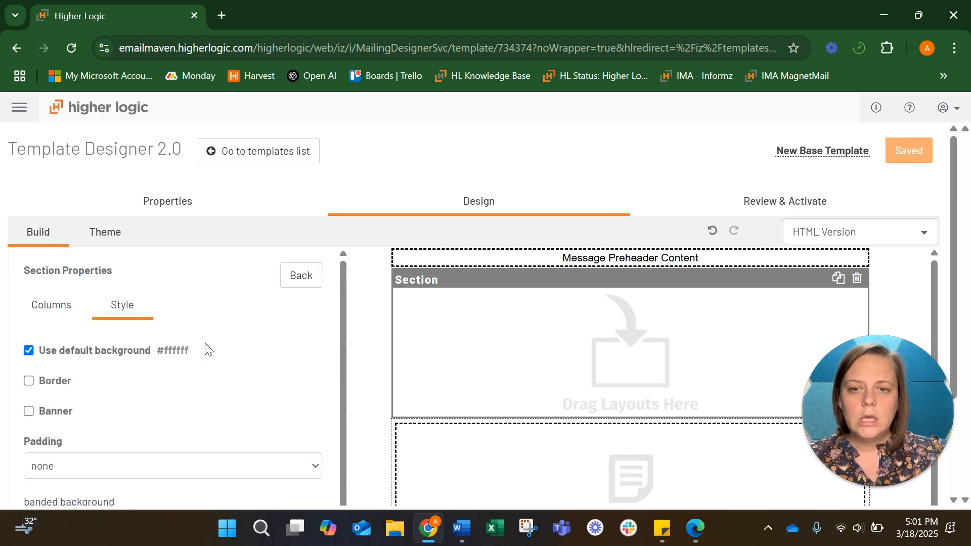
Try 5px padding without the top edge on the empty section, and reset its padding to none
scroll(206, 349, down, 1)
click(86, 397)
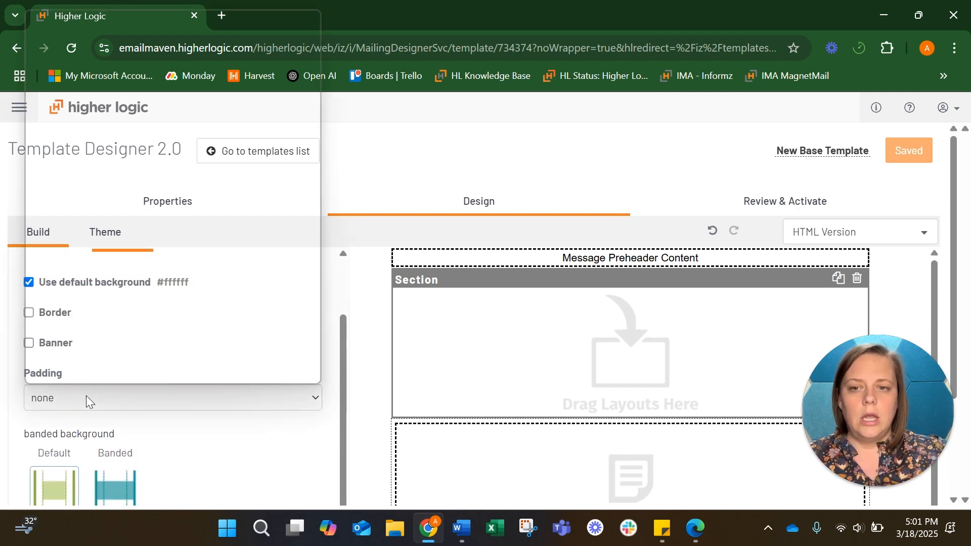
click(96, 113)
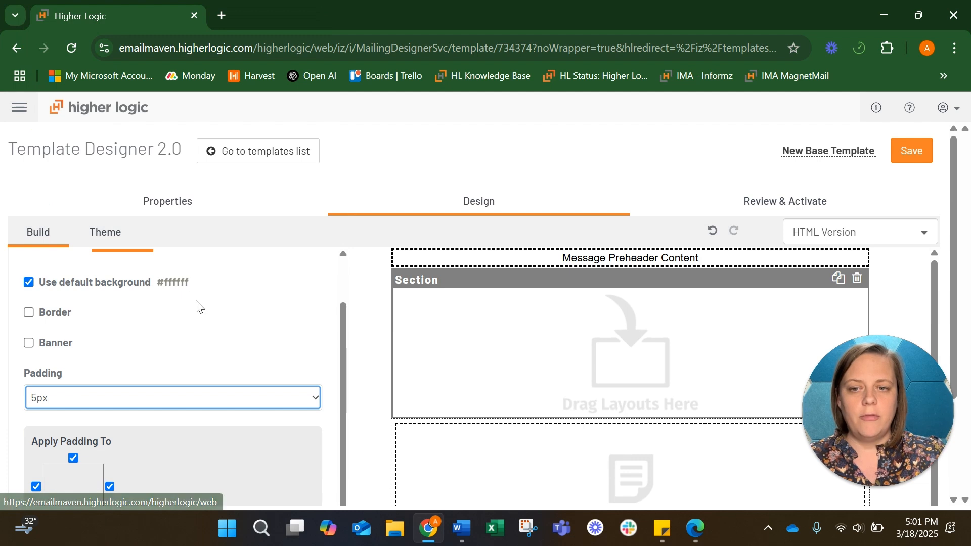
scroll(198, 304, down, 2)
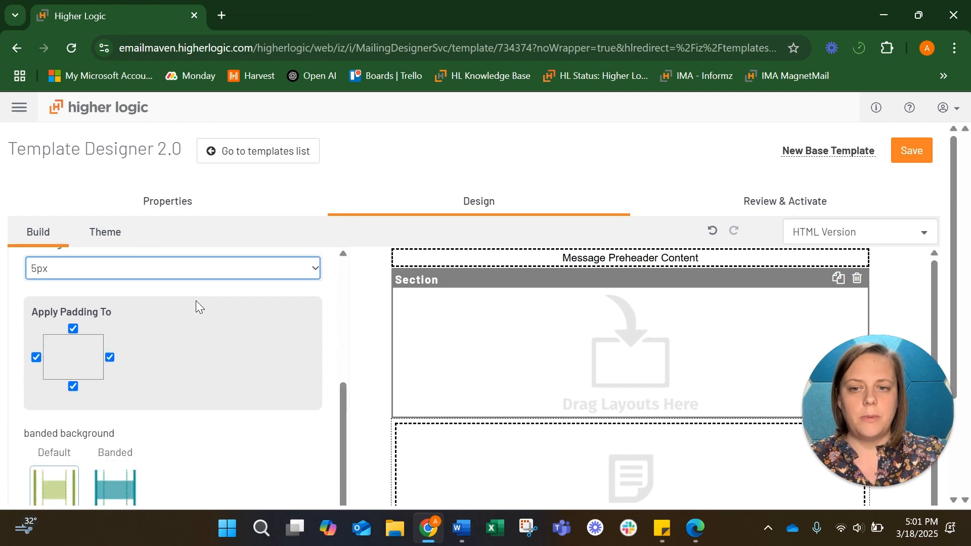
click(76, 340)
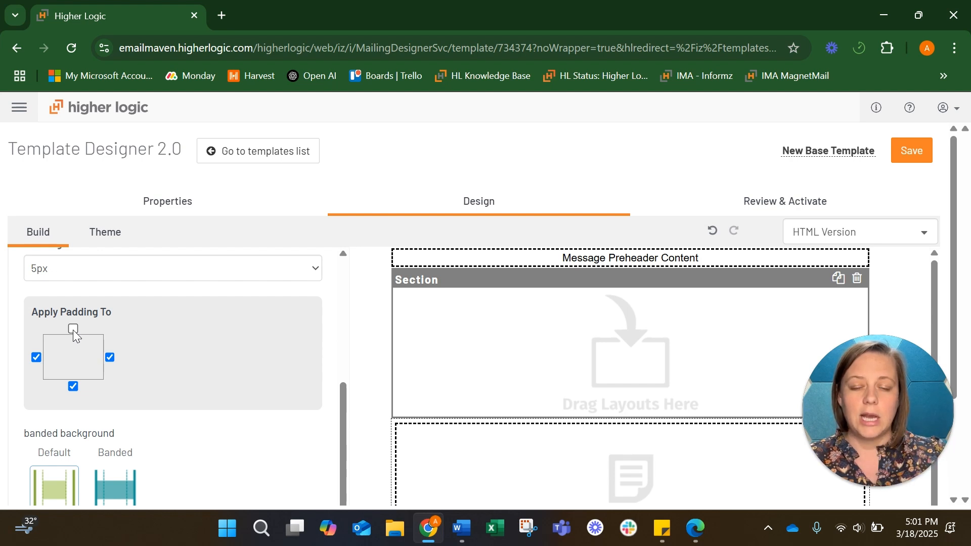
scroll(73, 330, up, 3)
scroll(73, 329, down, 3)
scroll(73, 329, up, 2)
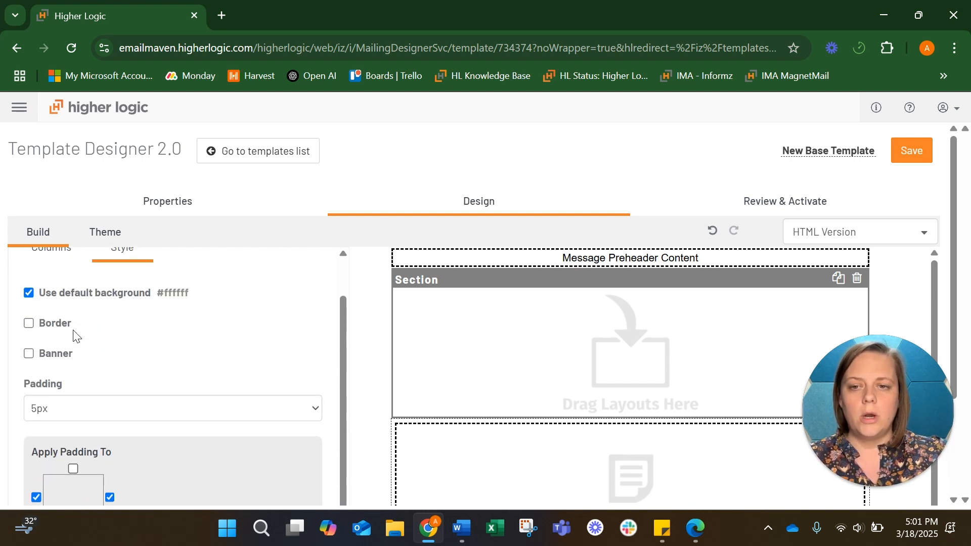
click(62, 402)
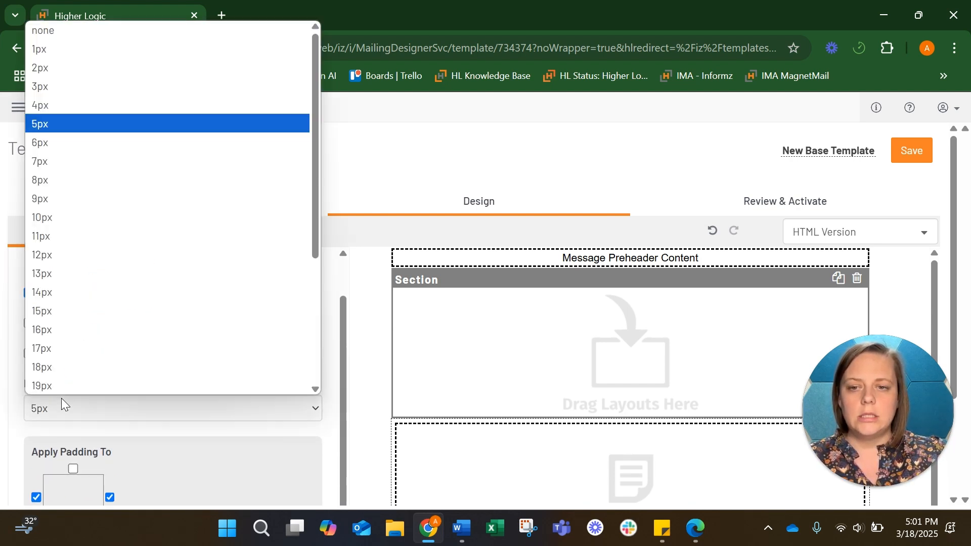
click(114, 35)
Enable the Banner option for the empty section and give it 10px padding on the bottom edge only
click(29, 353)
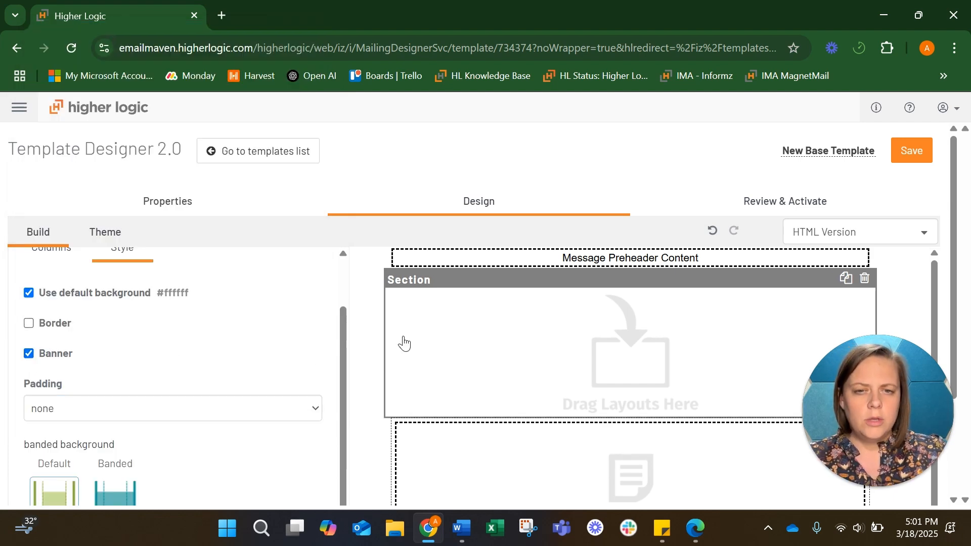
scroll(403, 343, down, 1)
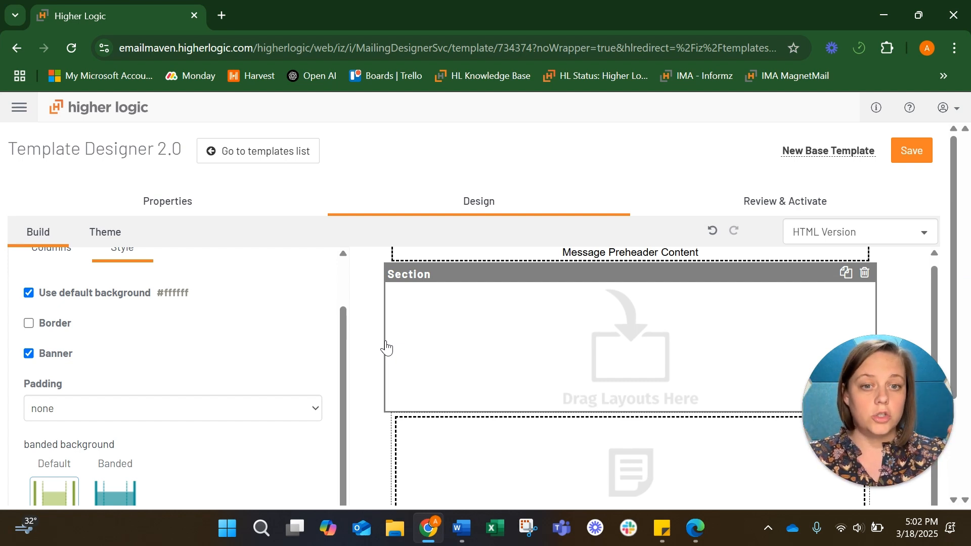
scroll(187, 342, down, 1)
click(135, 398)
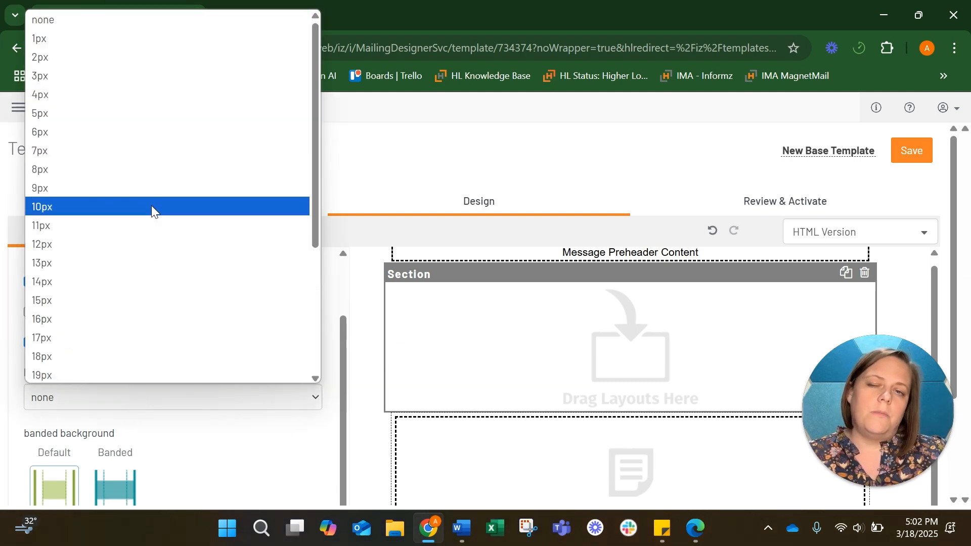
click(151, 206)
scroll(134, 372, down, 2)
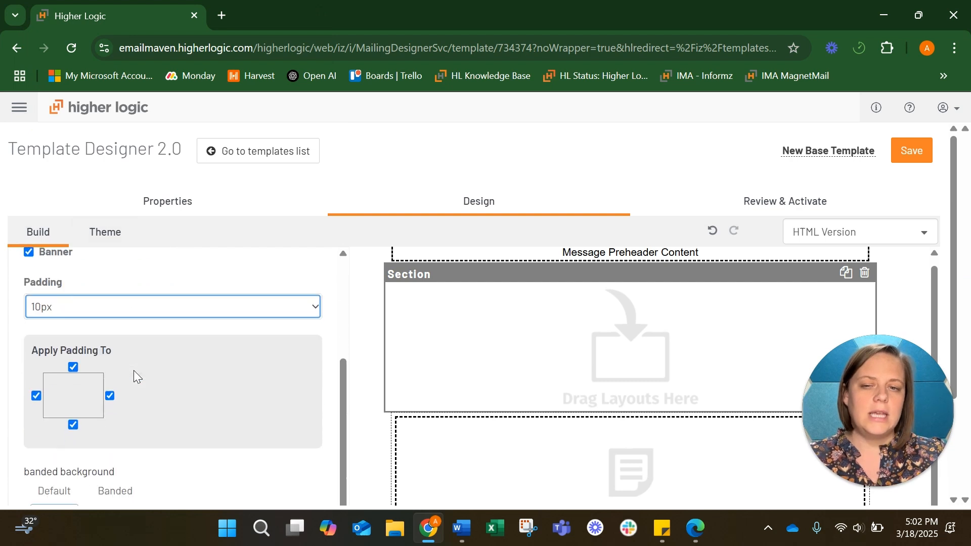
click(77, 367)
click(111, 397)
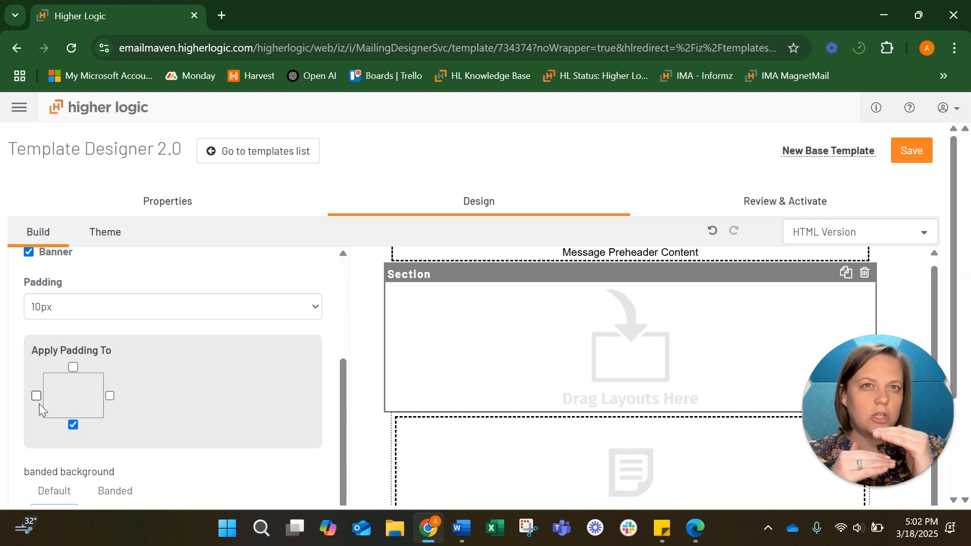
scroll(39, 406, down, 1)
scroll(39, 406, up, 4)
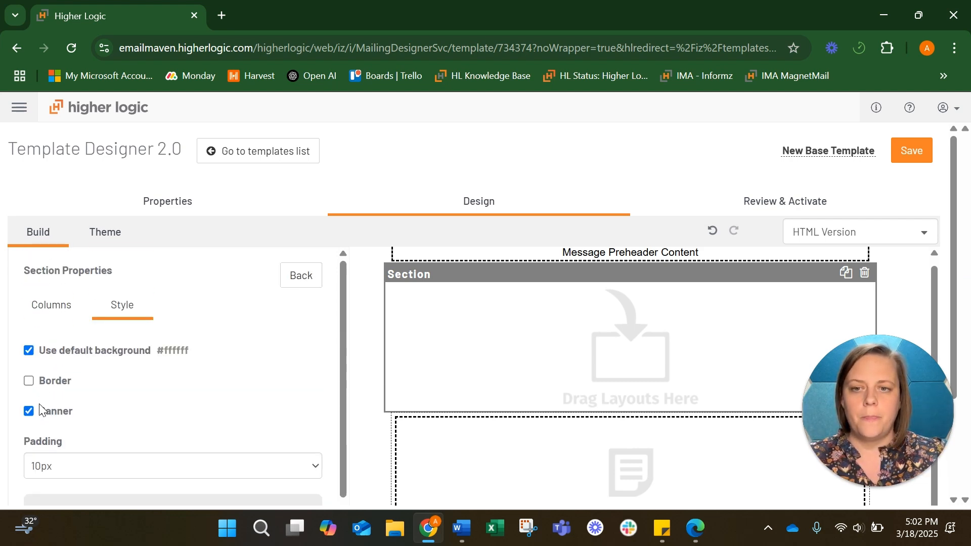
Return to the build elements and place a static Image element in the banner section
click(300, 275)
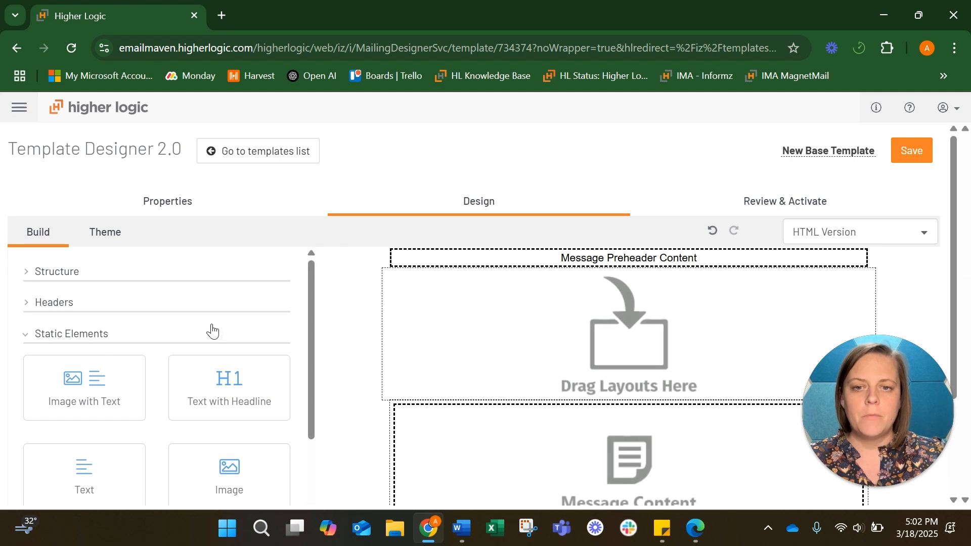
scroll(210, 326, down, 2)
drag(225, 386, 495, 335)
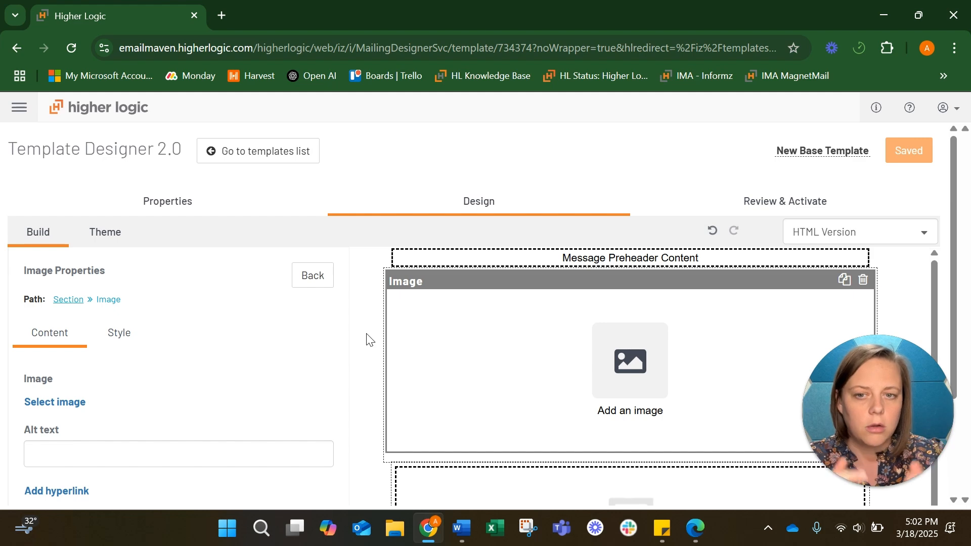
Look over the image element's content properties, return to the build elements, and add a section between the banner image and message content sections
scroll(266, 351, down, 2)
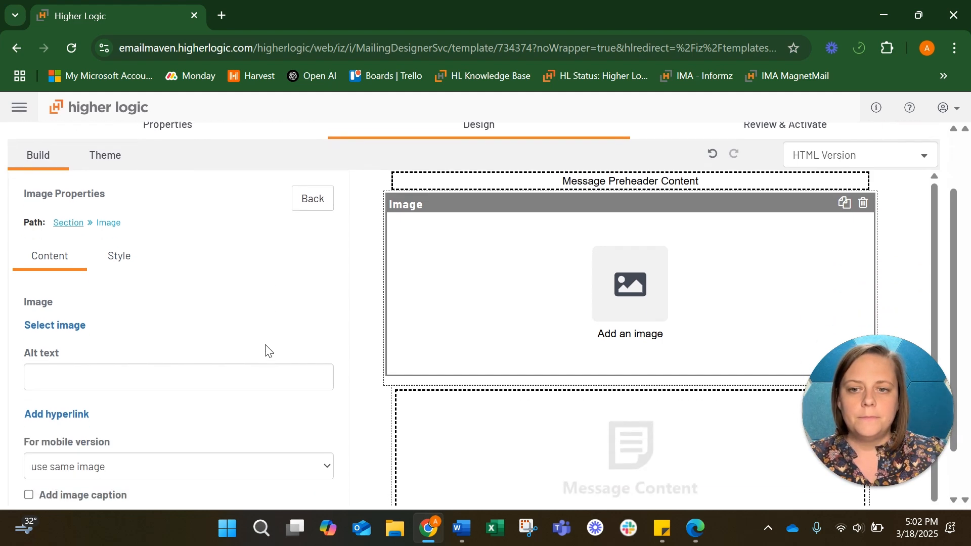
scroll(129, 435, down, 1)
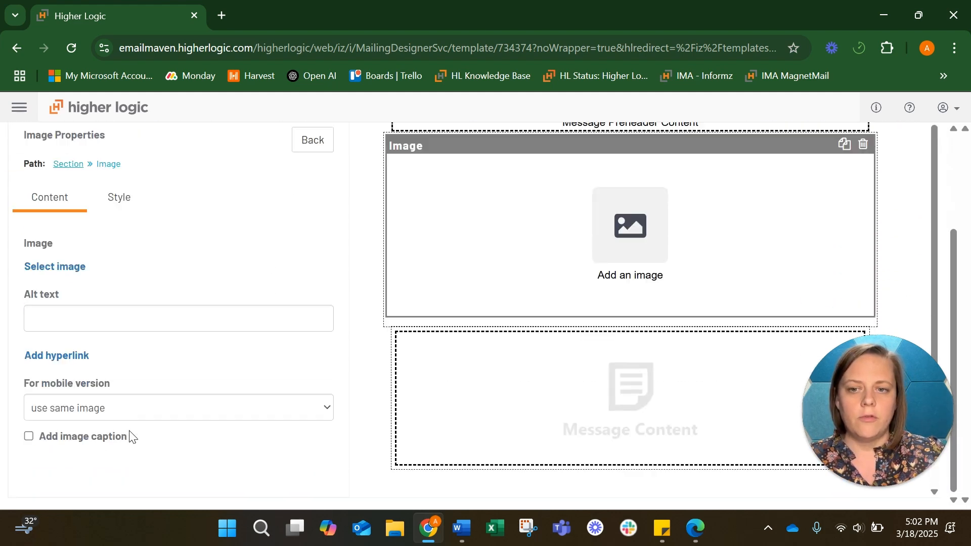
scroll(130, 436, up, 3)
click(314, 281)
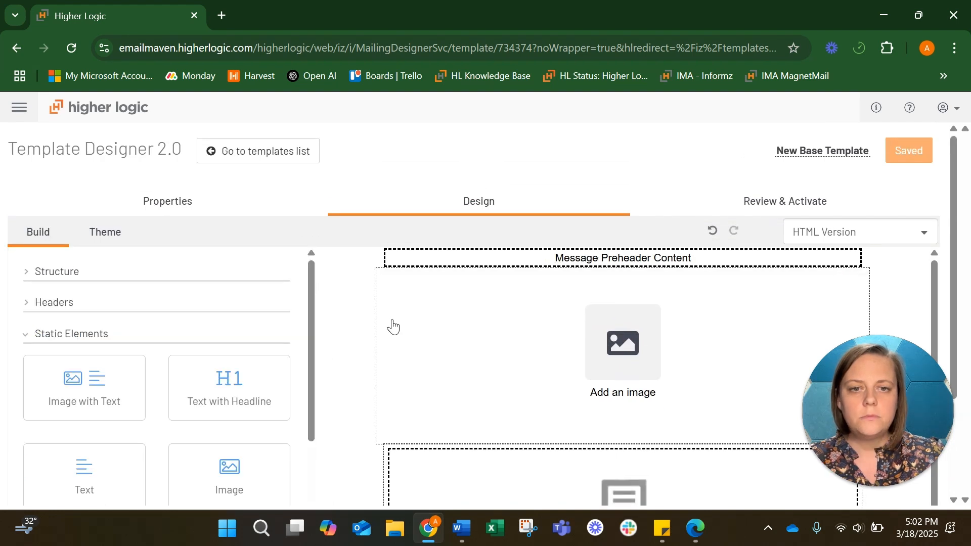
scroll(391, 326, down, 1)
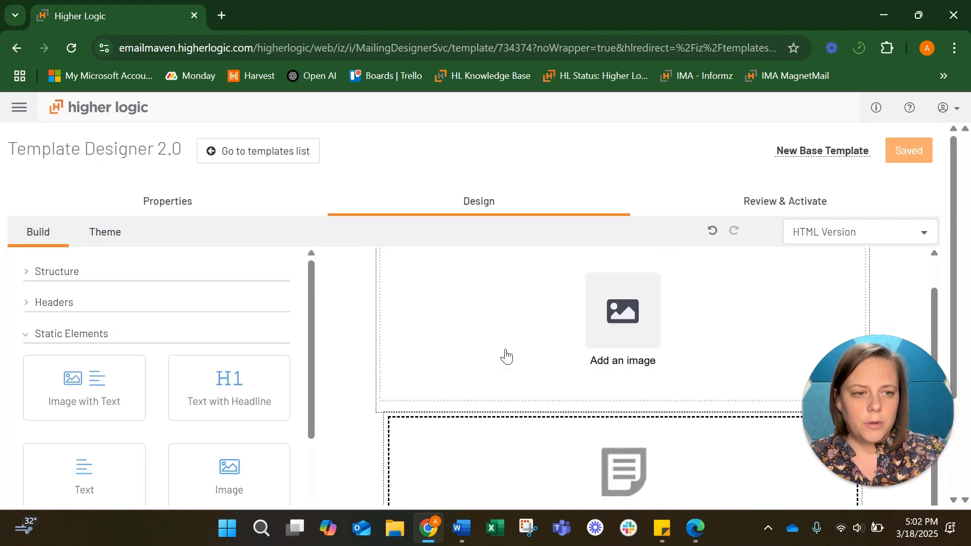
scroll(379, 381, down, 3)
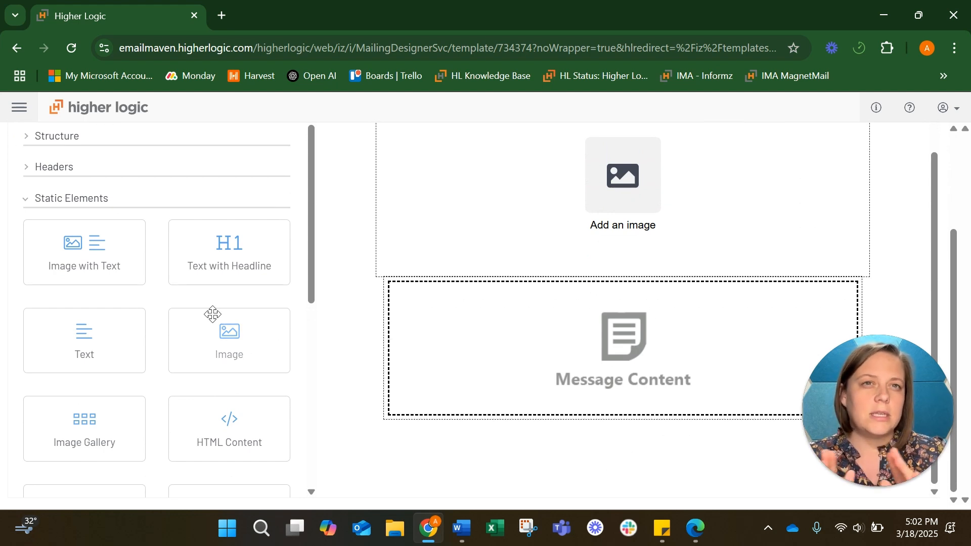
scroll(212, 312, up, 1)
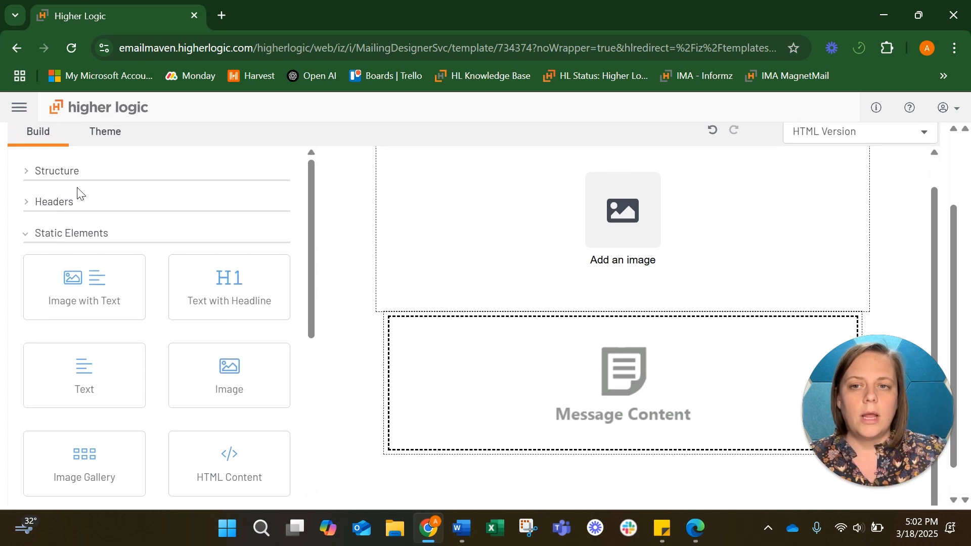
click(78, 177)
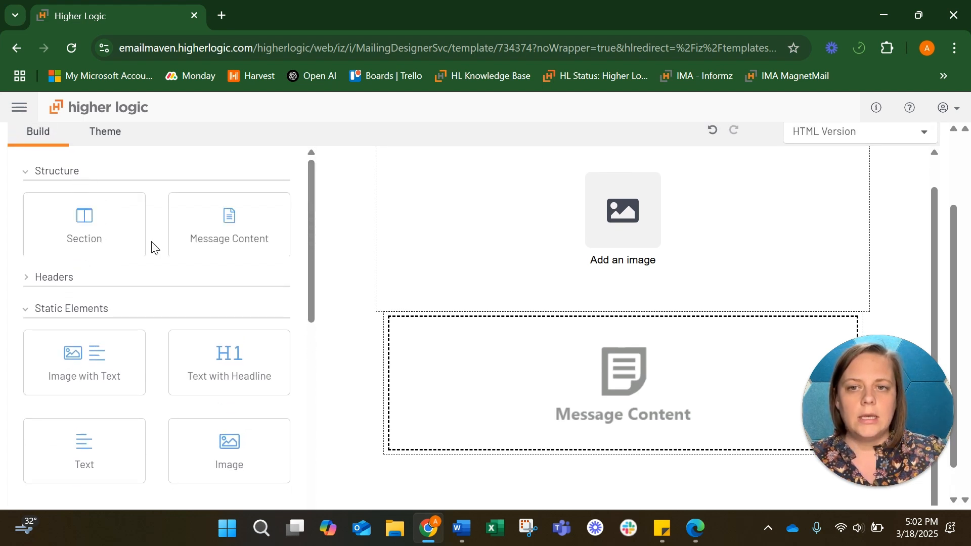
scroll(154, 247, down, 1)
drag(102, 198, 351, 445)
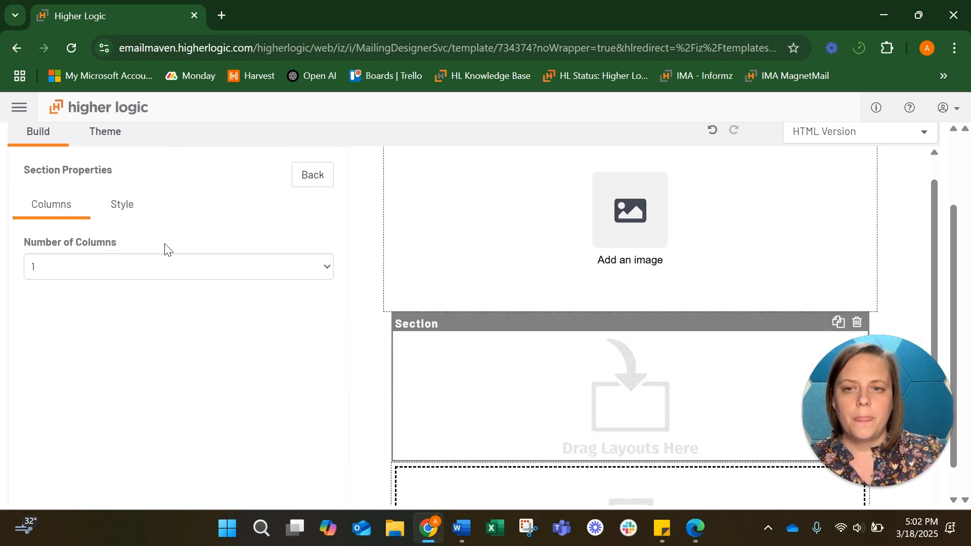
Set the new section's padding to 6px in its style properties, applied to all four edges
click(123, 212)
click(96, 364)
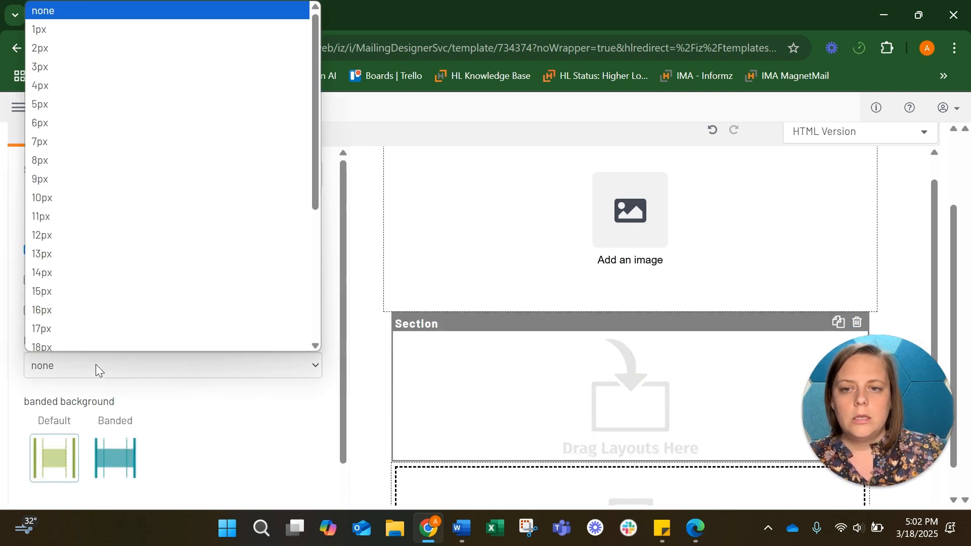
click(104, 110)
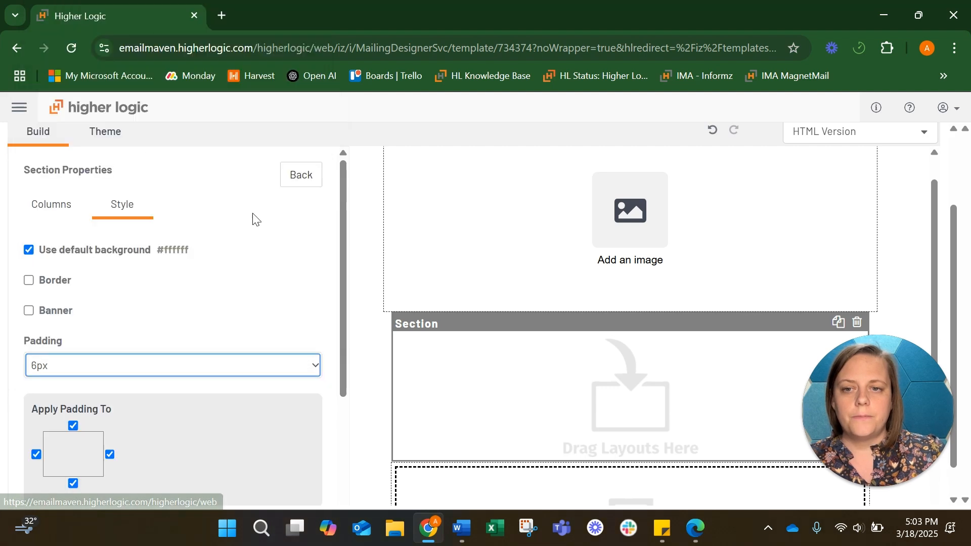
Return to the build elements and place a Message Content element in the empty section below the banner image
click(306, 175)
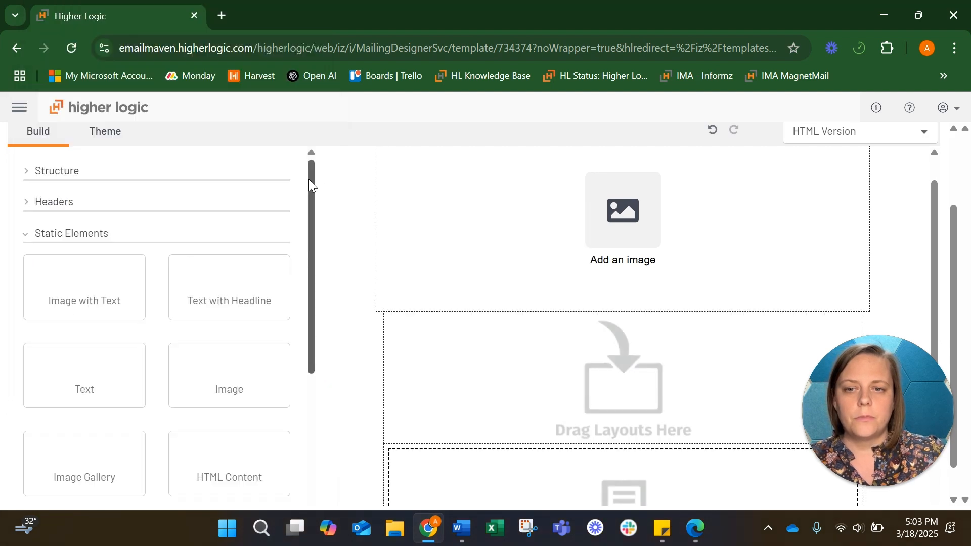
click(57, 172)
drag(215, 232, 507, 397)
scroll(367, 361, down, 3)
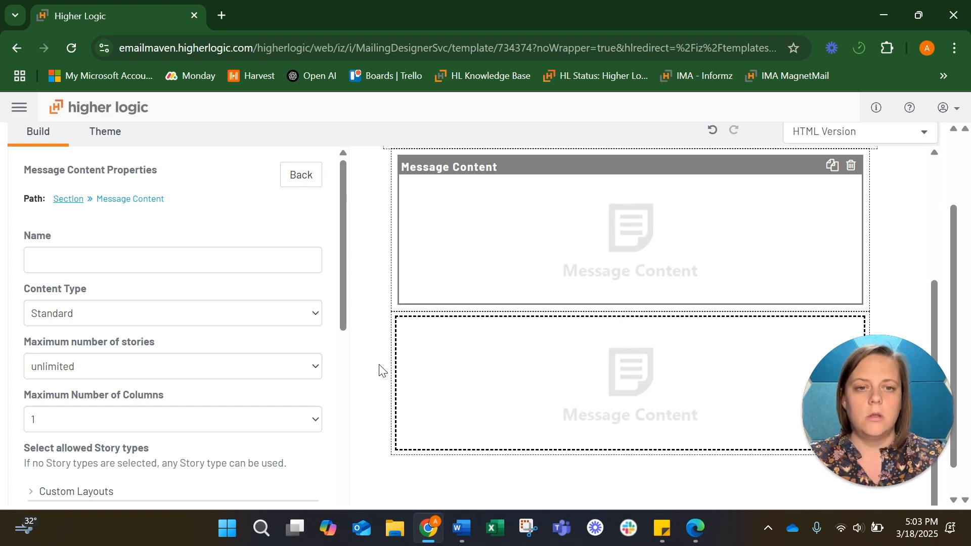
scroll(378, 368, down, 1)
scroll(379, 370, up, 3)
scroll(380, 369, down, 3)
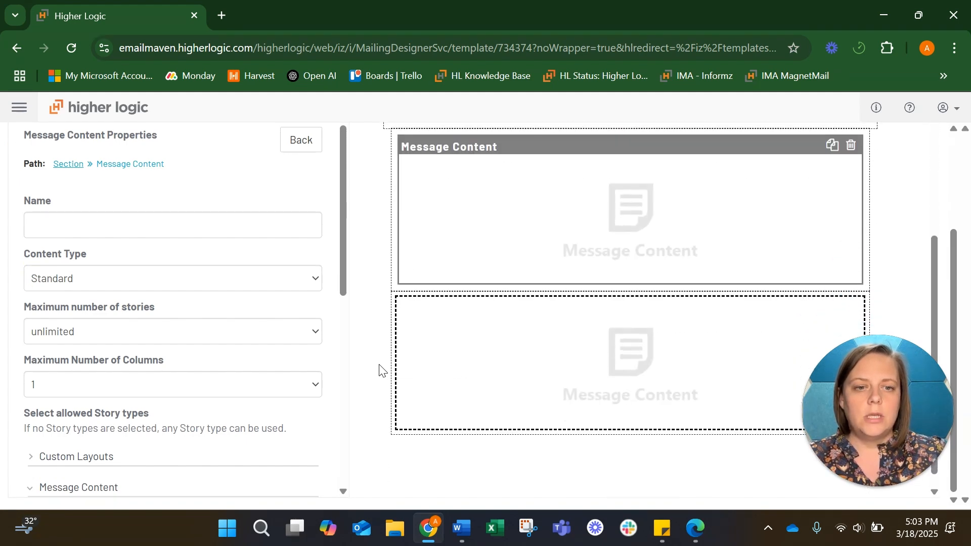
Return to the build elements and examine the available header layouts, including the full width banner and web version text variants
click(314, 139)
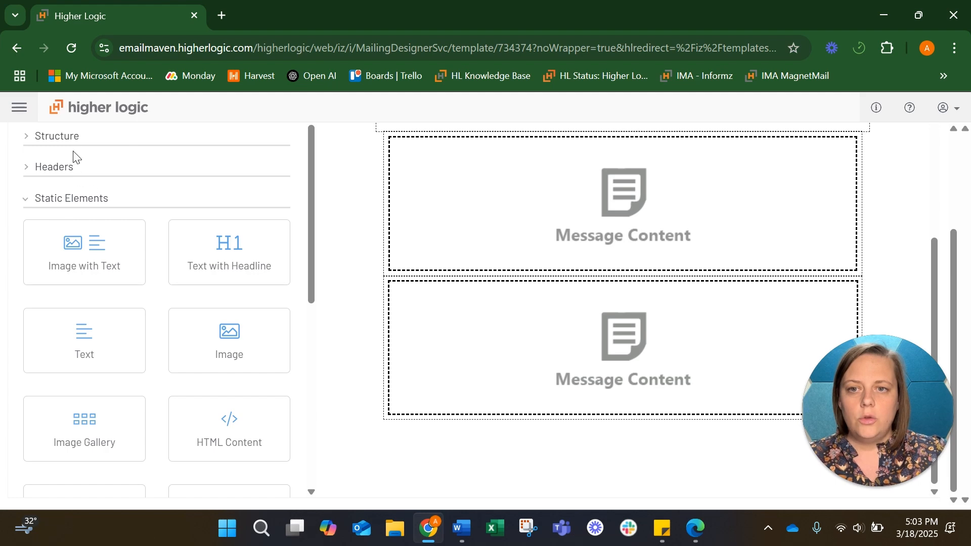
click(56, 168)
scroll(205, 258, down, 8)
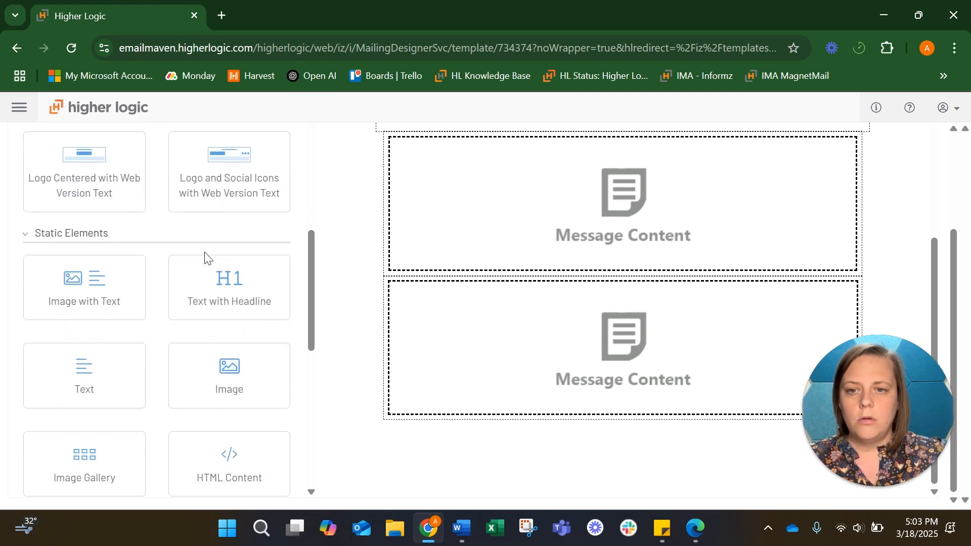
scroll(205, 258, up, 5)
scroll(204, 257, up, 2)
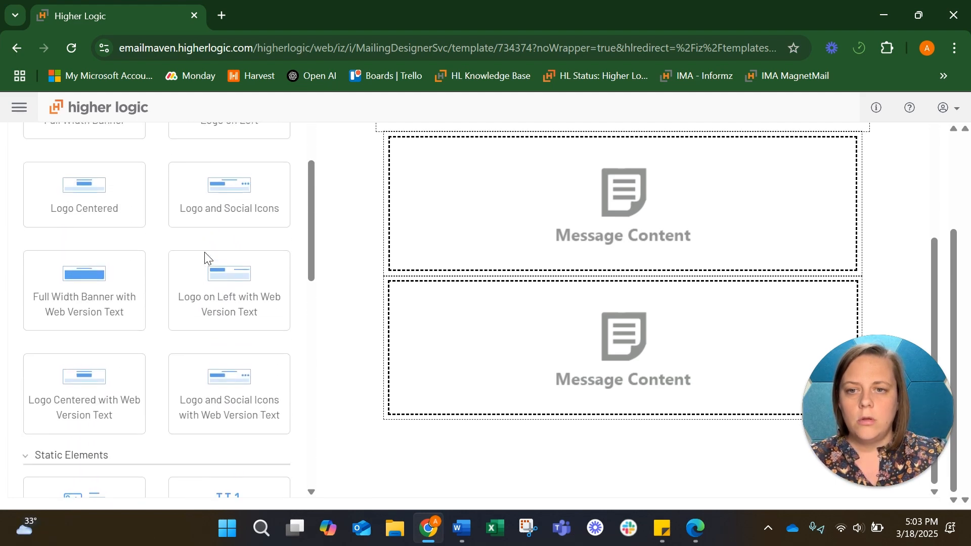
drag(84, 293, 147, 355)
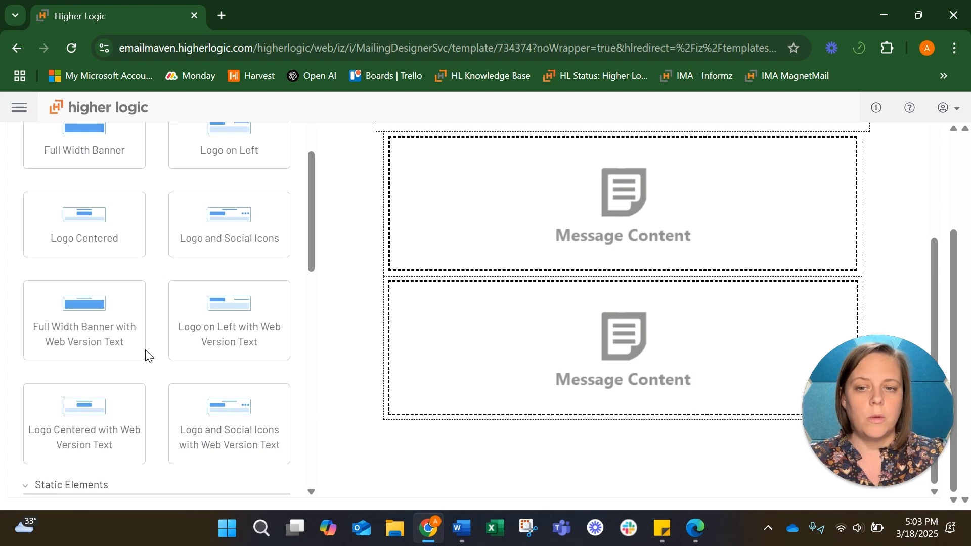
scroll(146, 356, up, 2)
scroll(383, 273, up, 1)
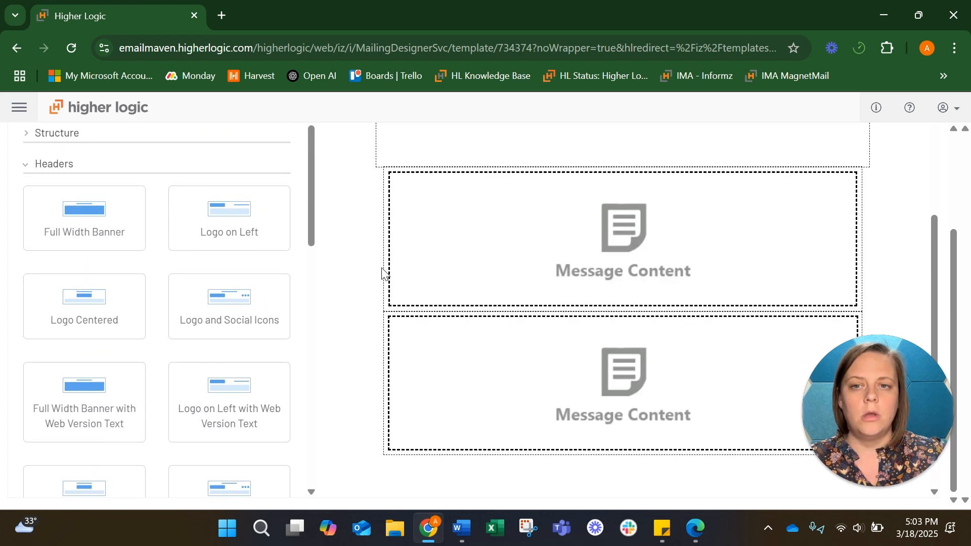
scroll(382, 273, up, 3)
scroll(494, 228, up, 1)
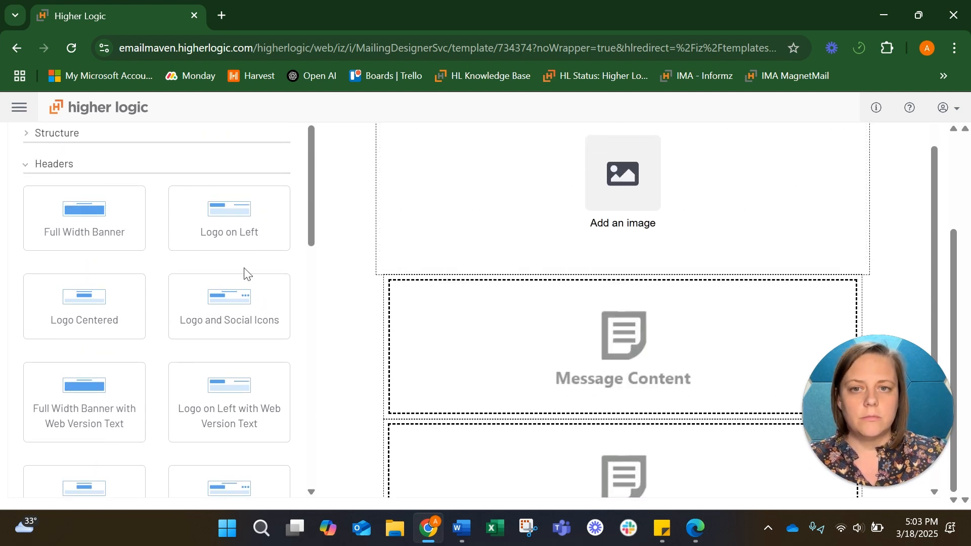
Add a one-column section at the end of the template, below the last message content section
click(50, 133)
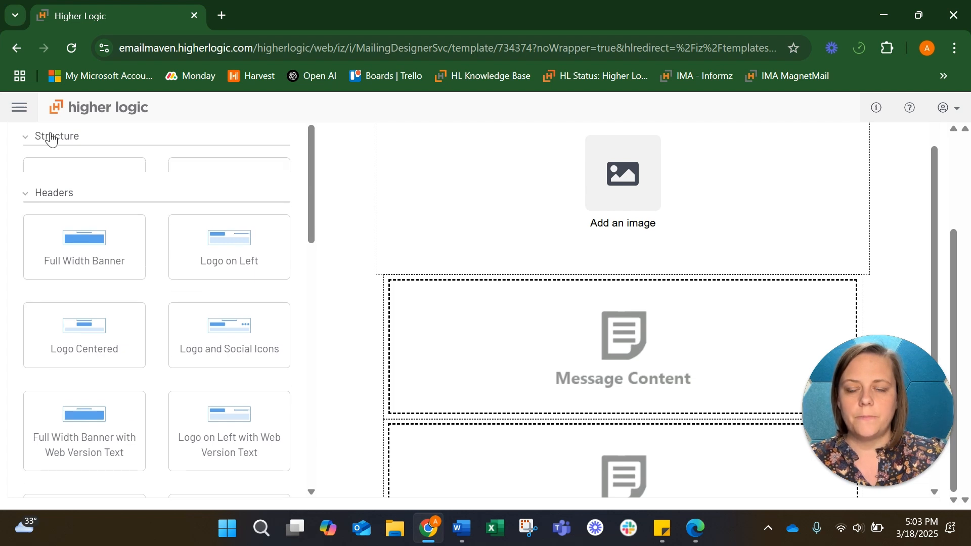
scroll(349, 263, down, 3)
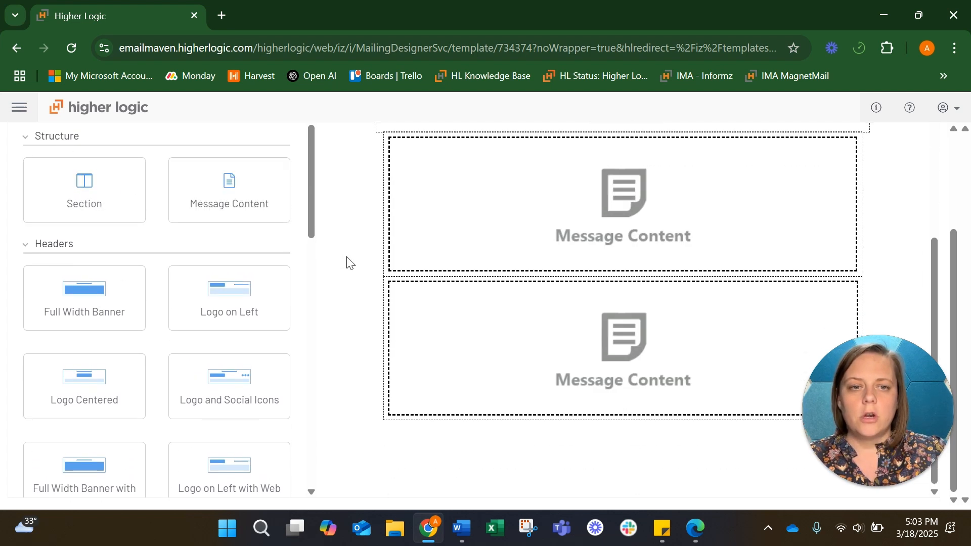
drag(96, 174, 395, 449)
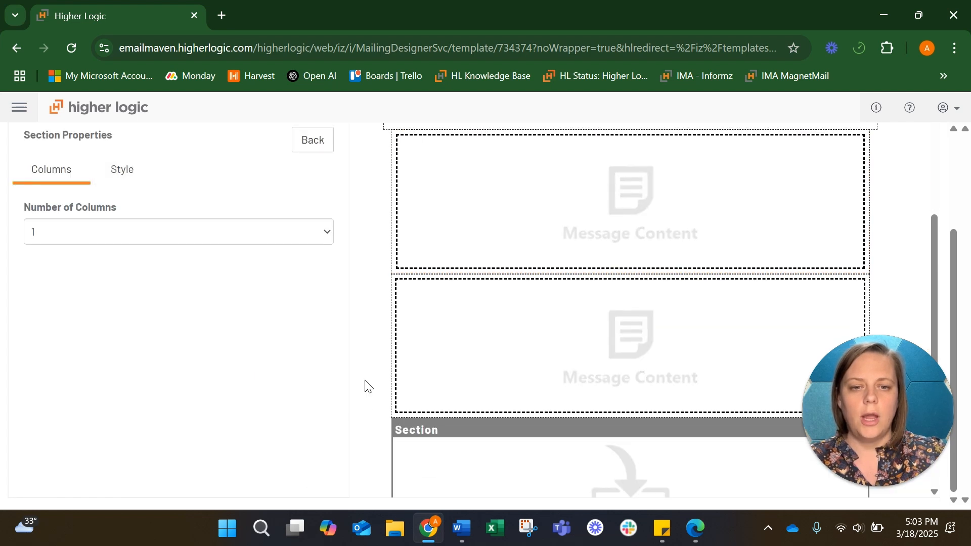
Enable the Banner option in the new bottom section's style properties
click(121, 172)
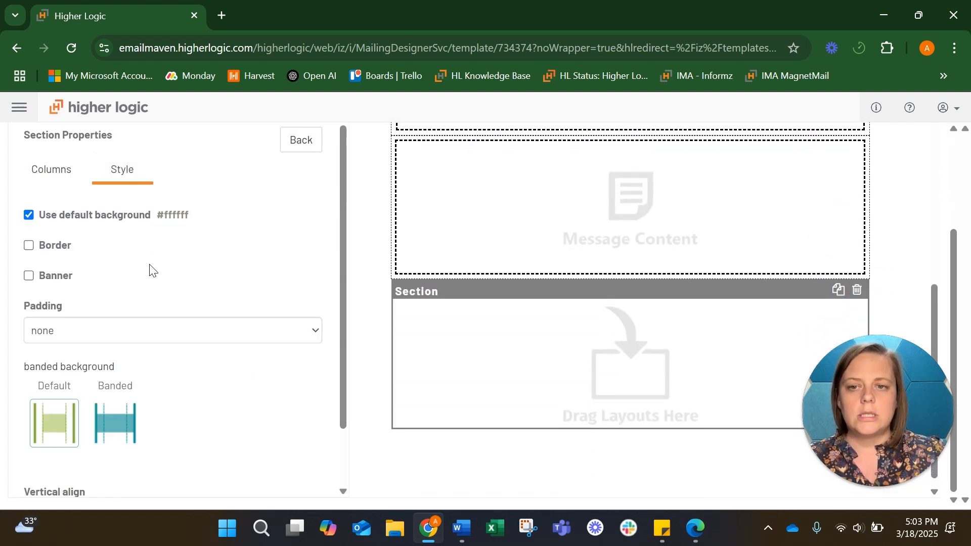
click(28, 269)
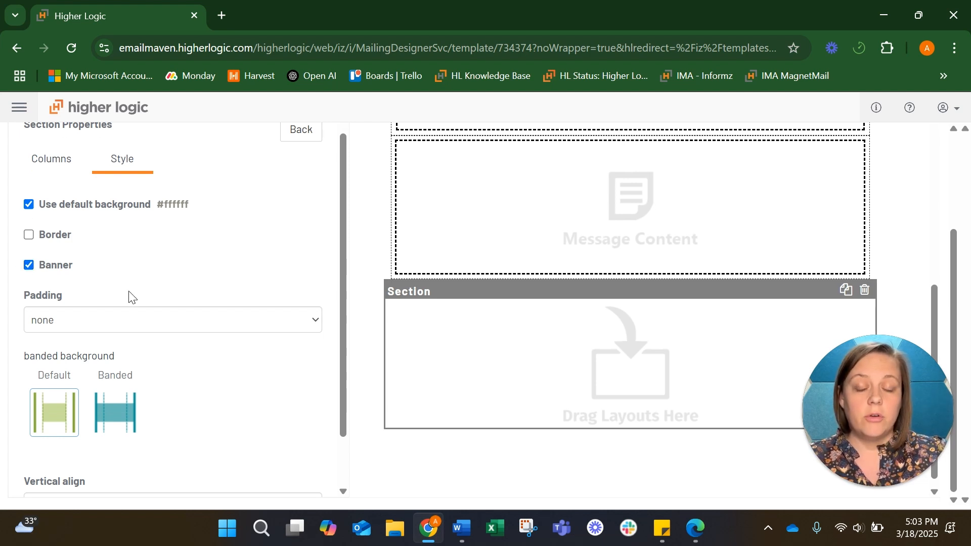
scroll(130, 296, down, 2)
scroll(130, 296, up, 2)
scroll(130, 297, down, 2)
scroll(130, 296, up, 2)
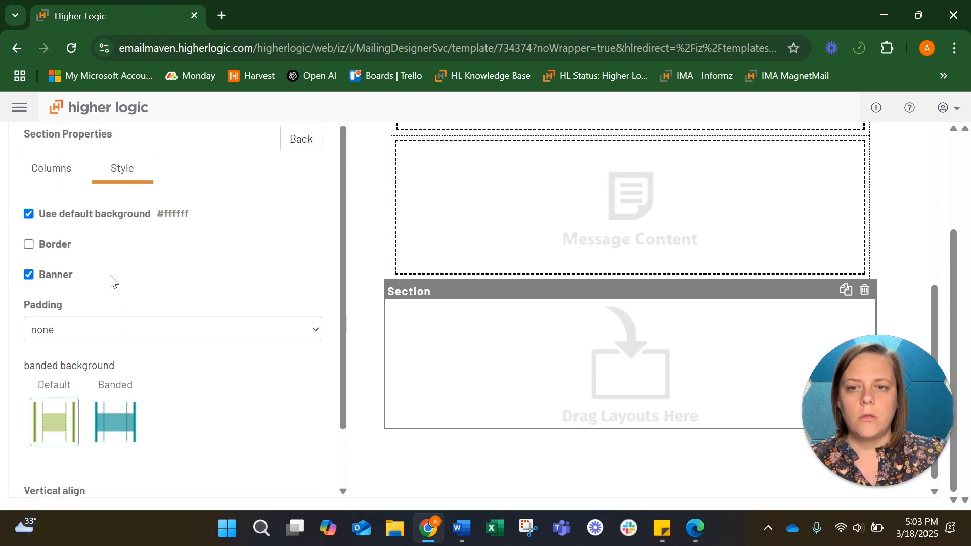
Turn off the default background for the bottom section and set its background color to #004C4D
click(28, 214)
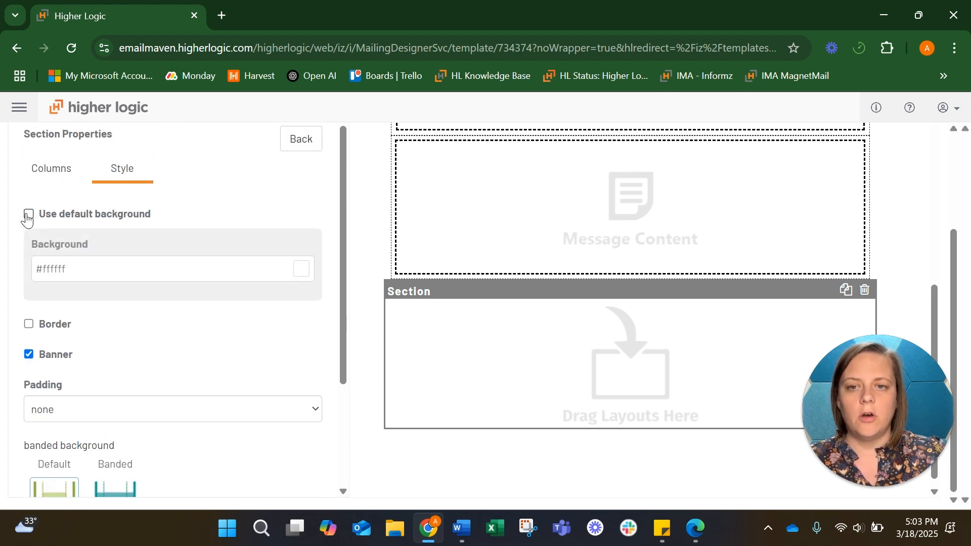
click(223, 265)
click(353, 314)
double_click(353, 314)
text(004C4D)
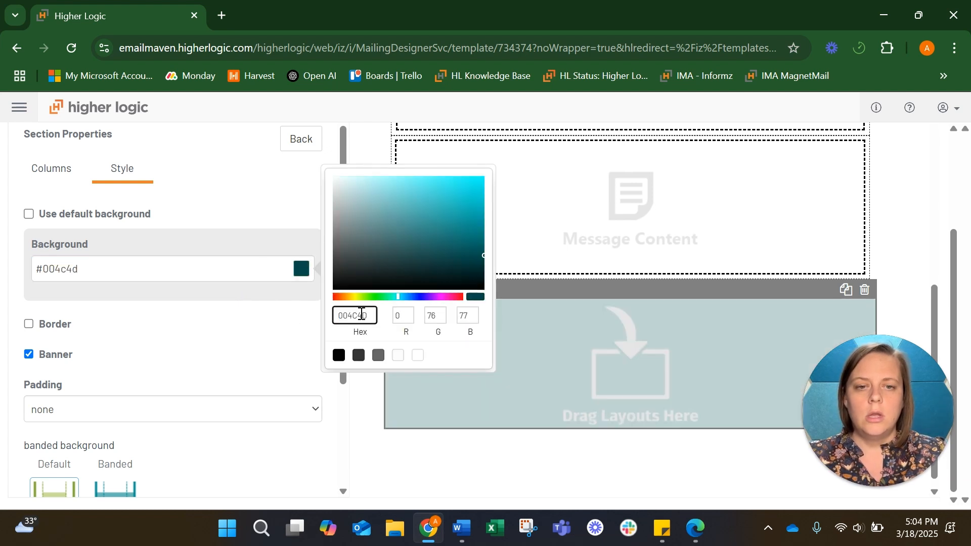
click(281, 321)
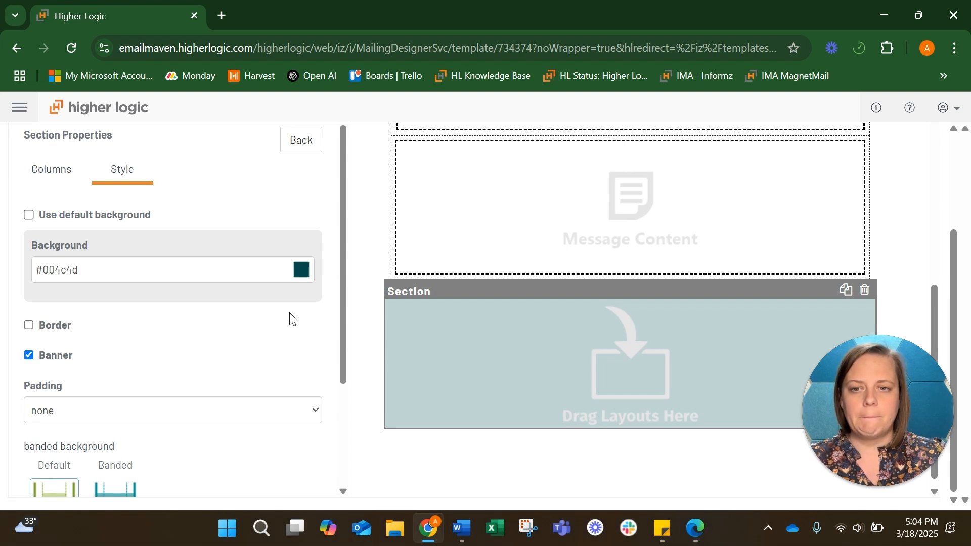
Return to the build elements and place a Centered Contact With Social Icons footer between the last message content section and the dark teal section
scroll(307, 236, up, 2)
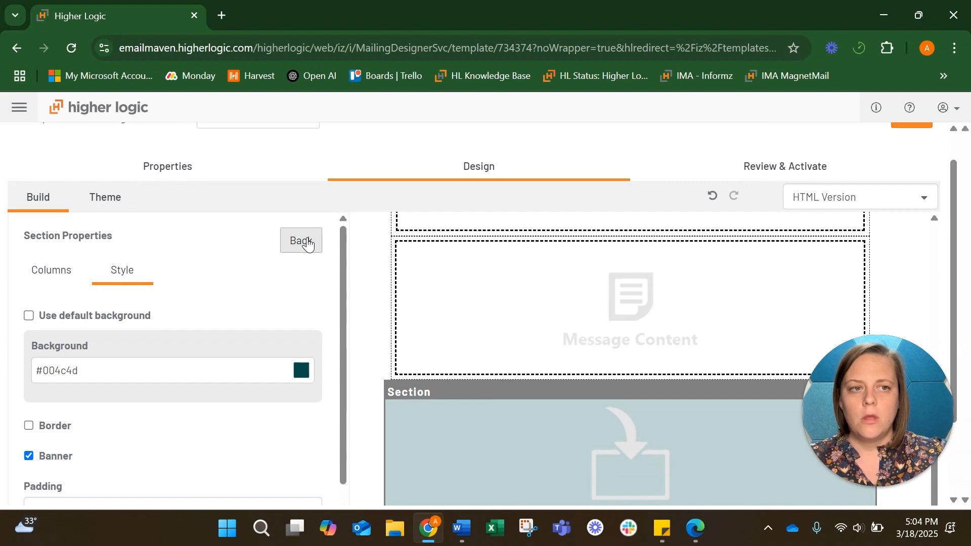
click(303, 242)
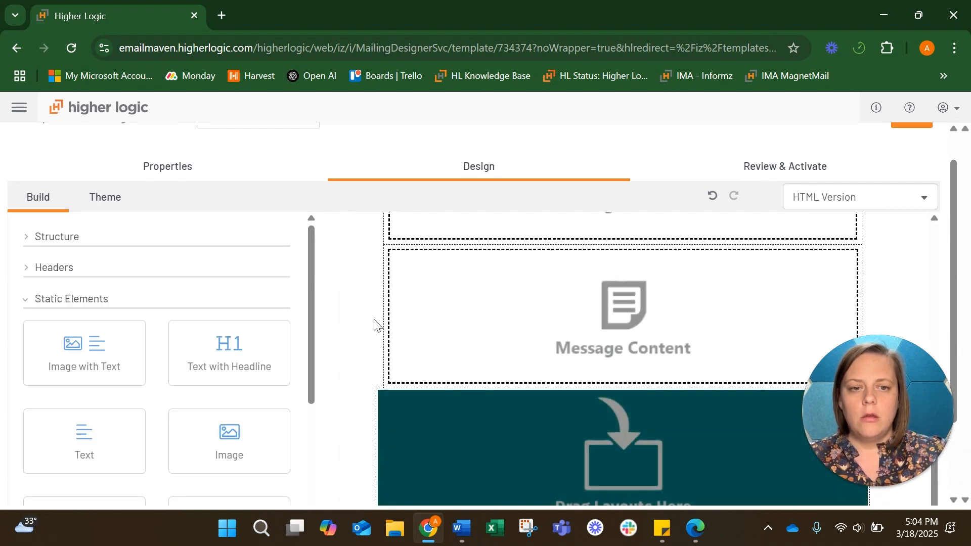
scroll(477, 393, down, 2)
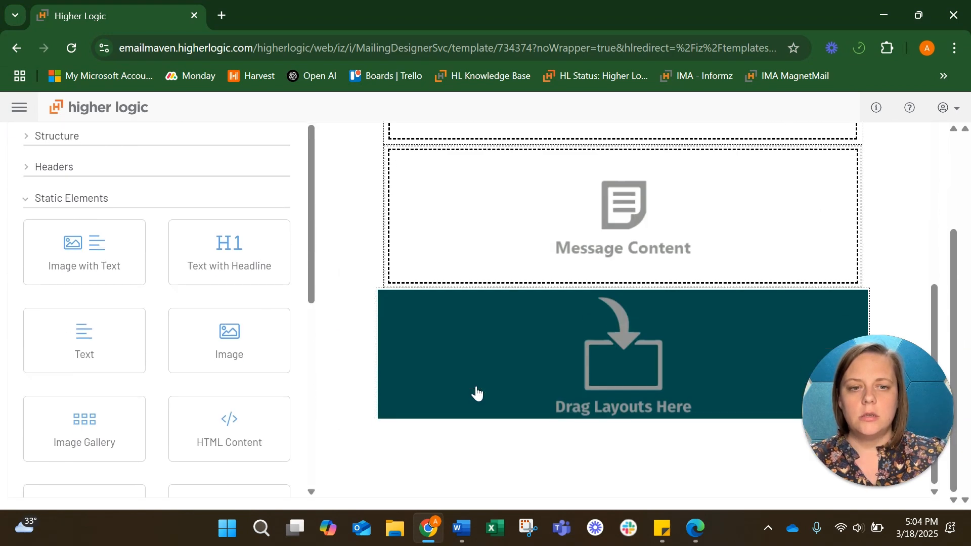
click(61, 201)
click(61, 200)
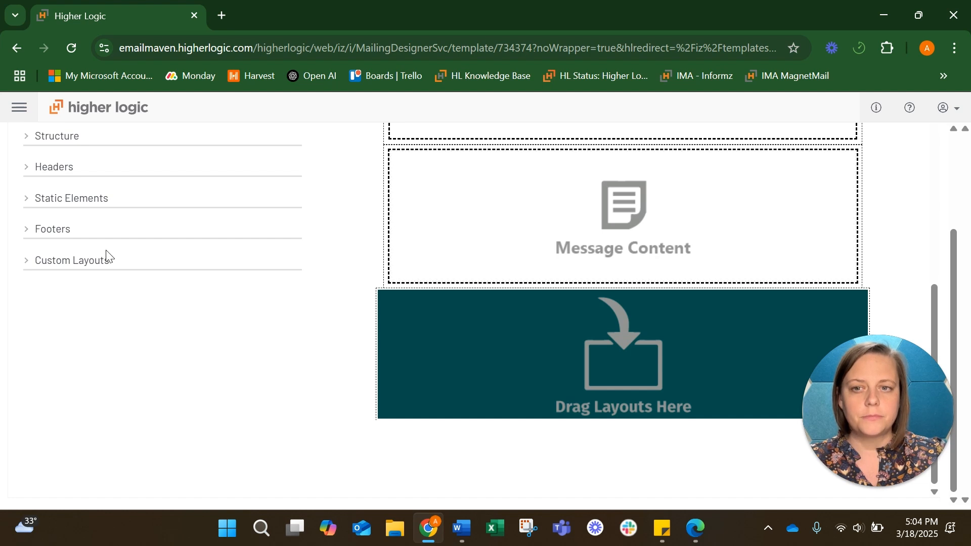
click(49, 227)
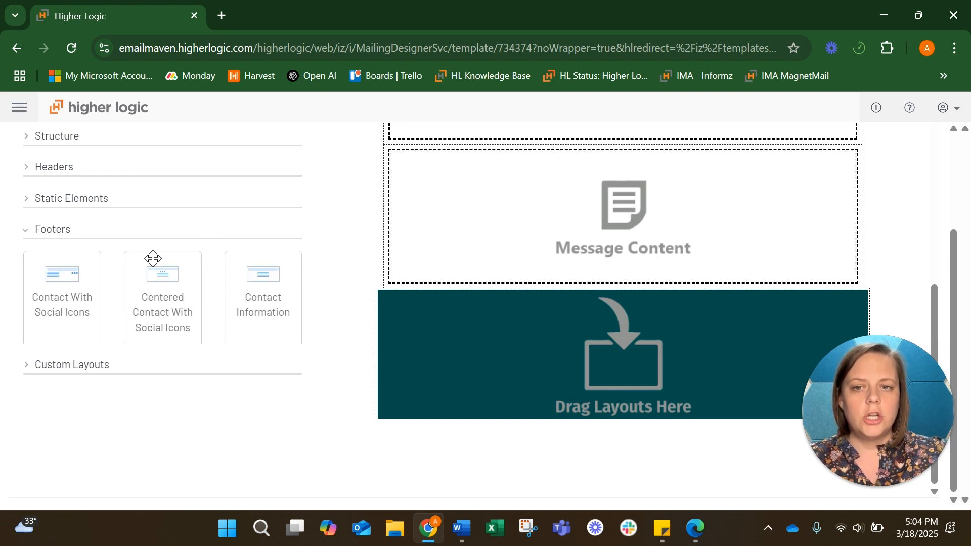
drag(177, 265, 346, 312)
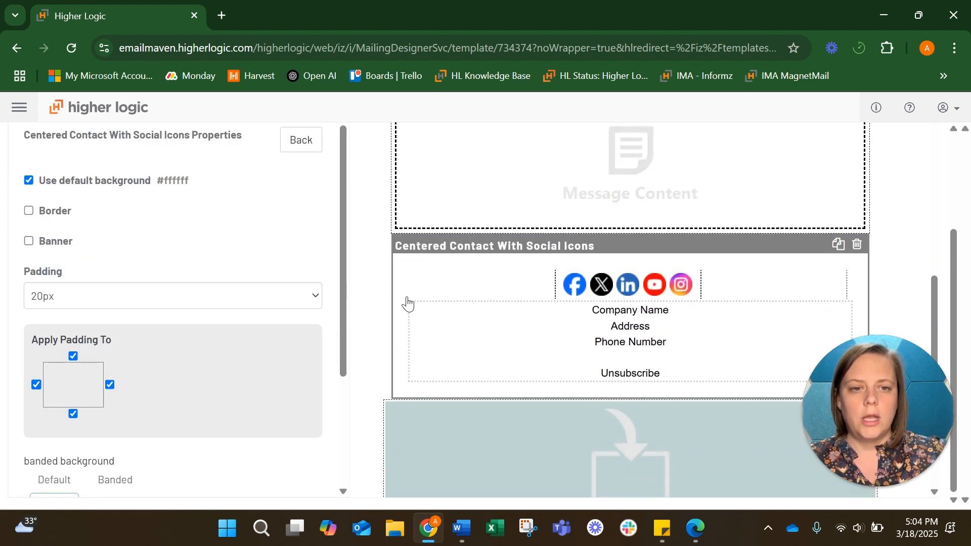
scroll(271, 287, up, 2)
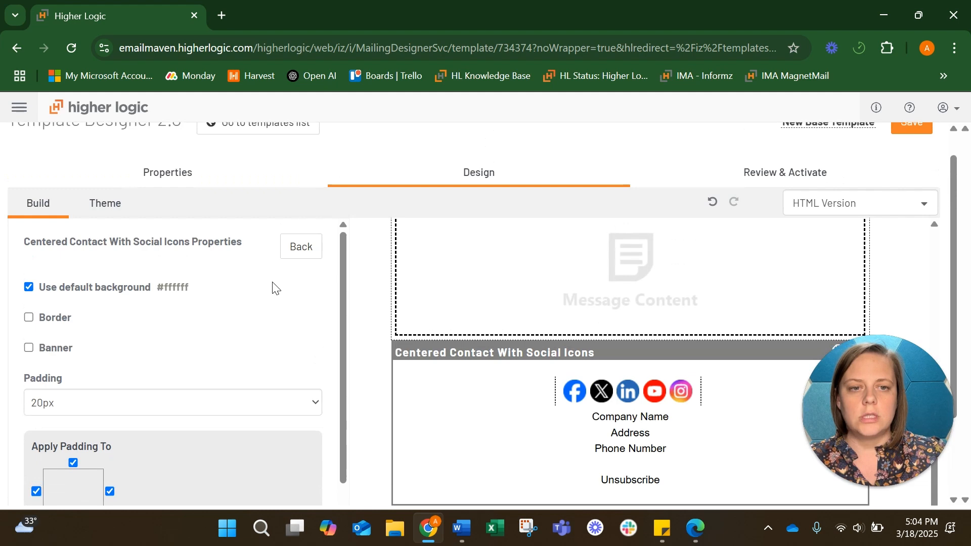
click(293, 257)
scroll(292, 260, down, 1)
scroll(193, 264, down, 5)
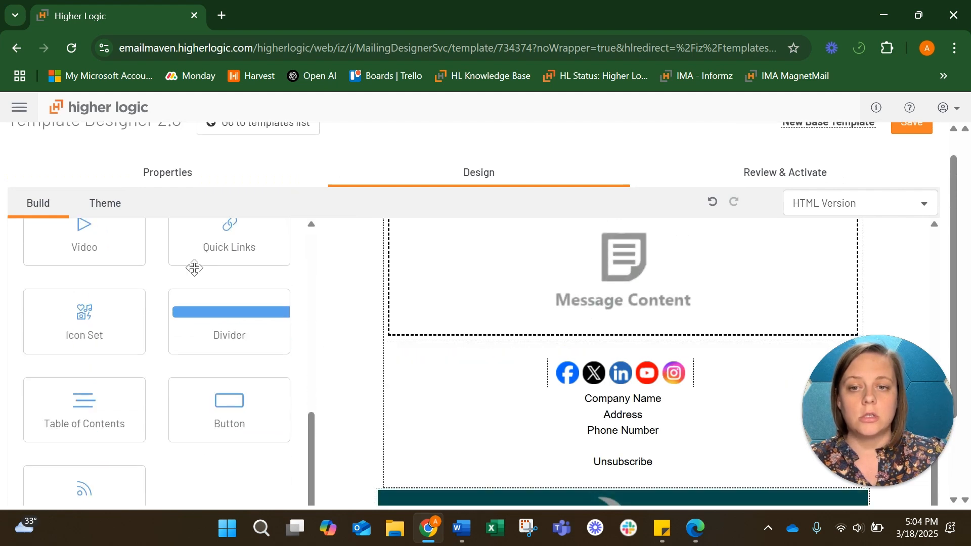
scroll(178, 353, down, 2)
click(75, 449)
scroll(178, 337, down, 3)
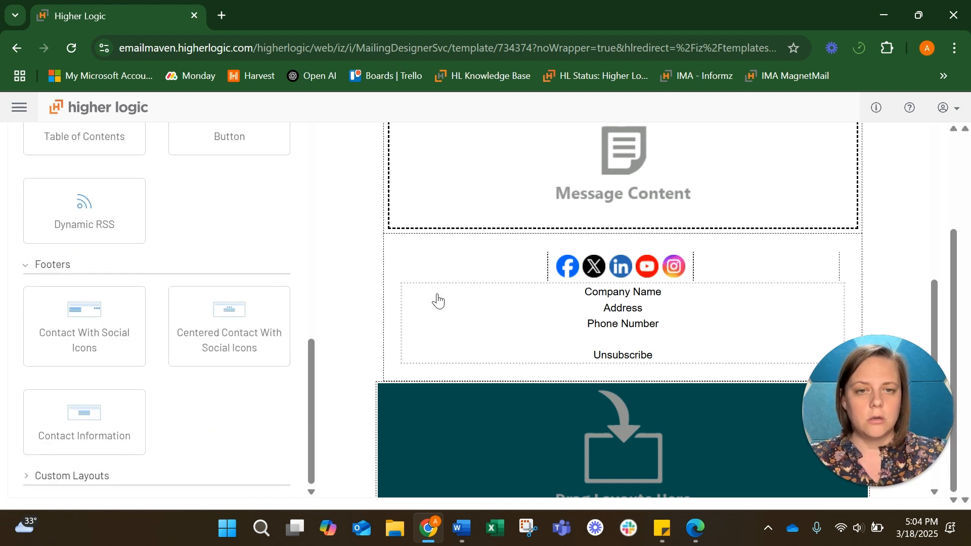
Enable the Banner option for the Centered Contact With Social Icons footer
click(386, 280)
scroll(216, 270, up, 2)
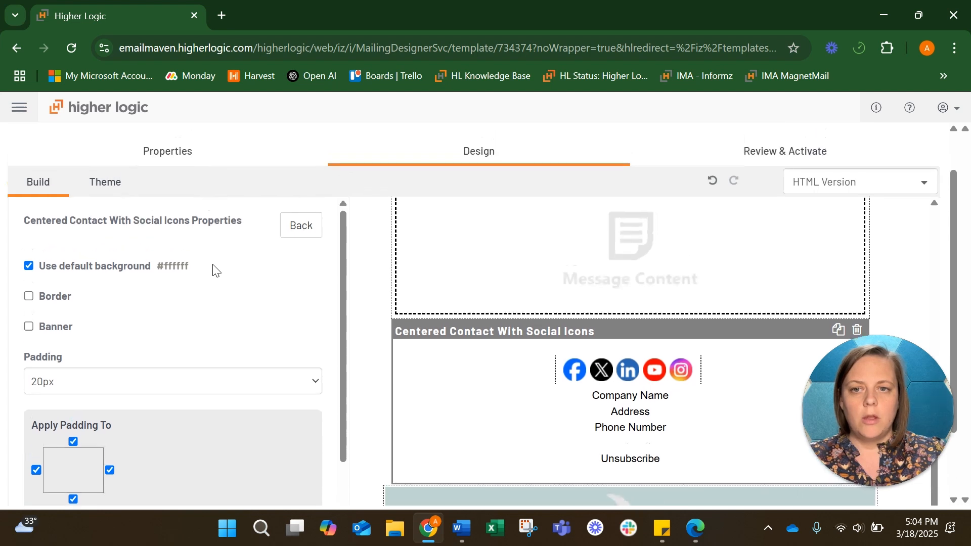
click(25, 313)
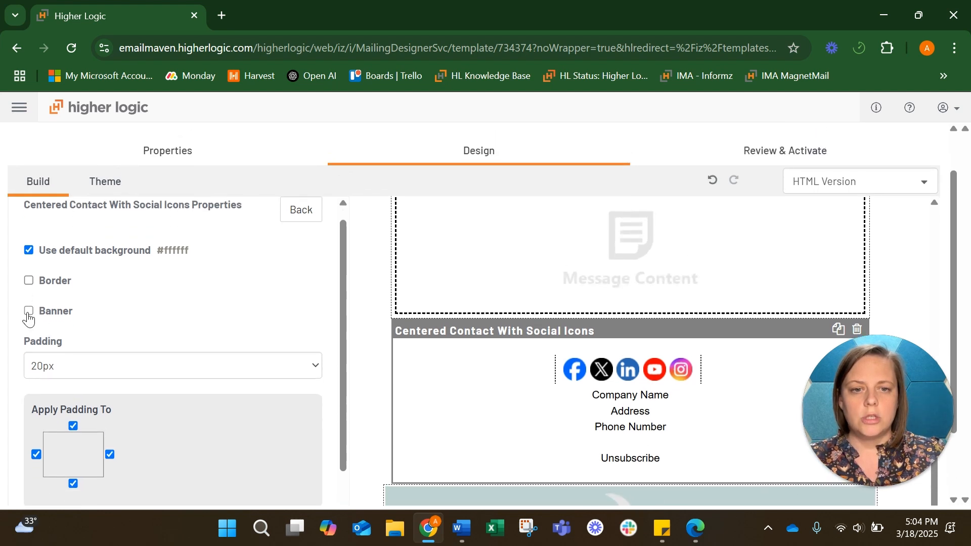
scroll(158, 303, down, 1)
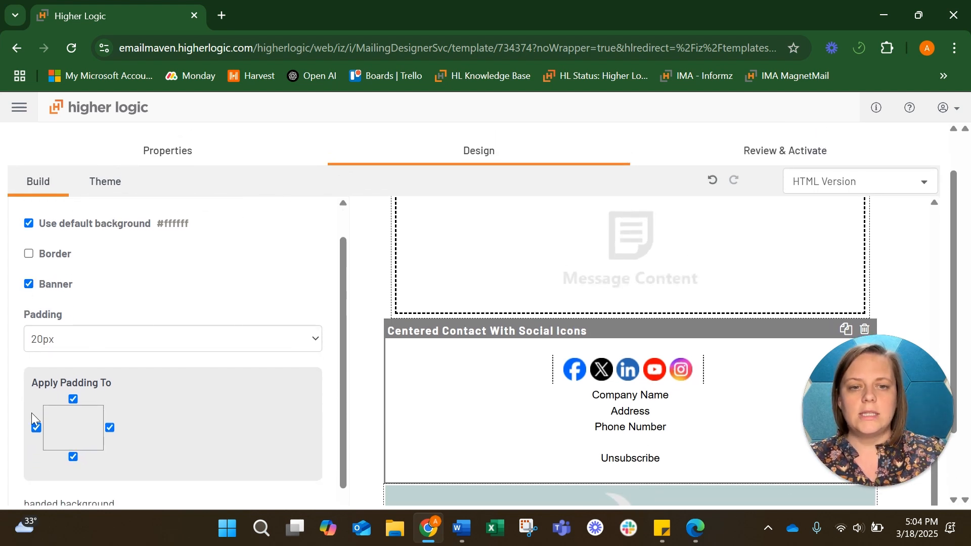
Turn off the default background for the social icons footer and set its background color to #004C4D
scroll(93, 380, up, 1)
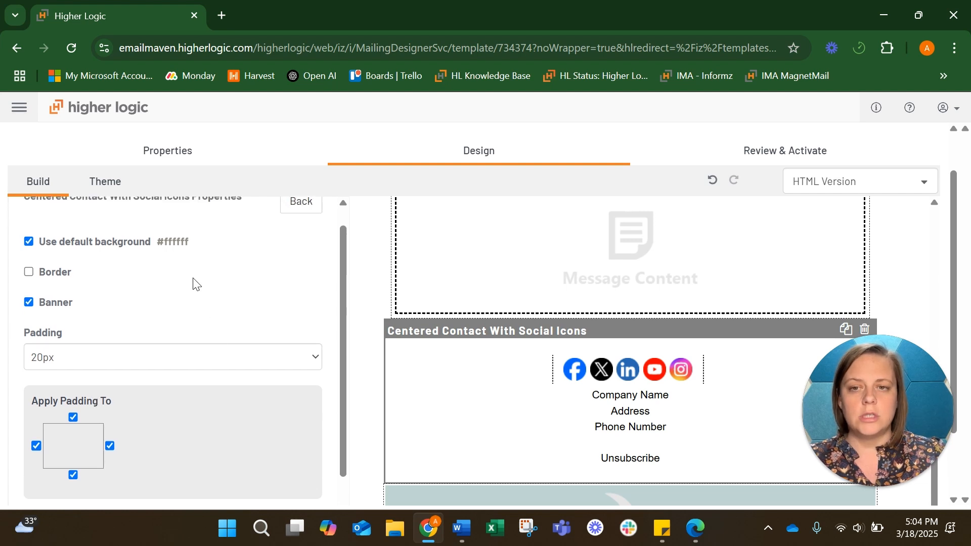
click(150, 297)
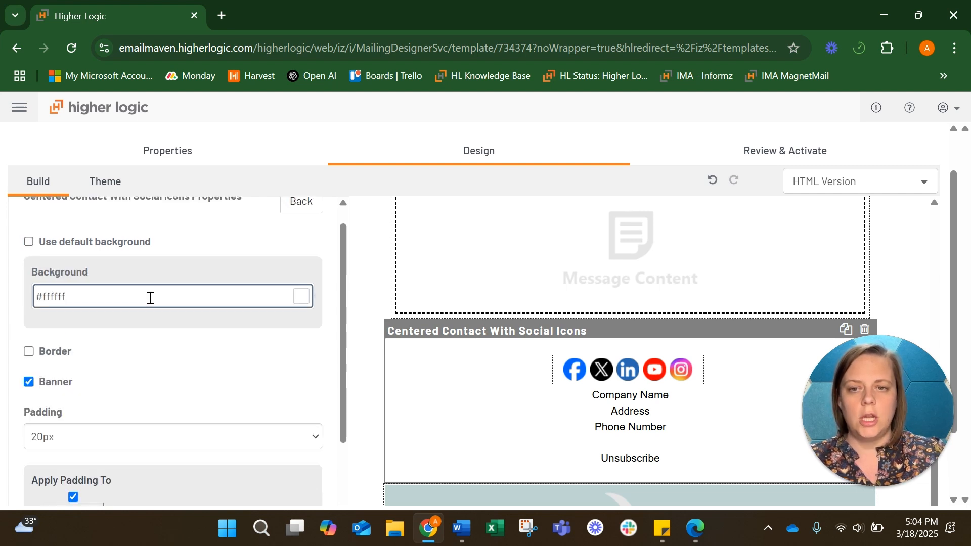
double_click(370, 342)
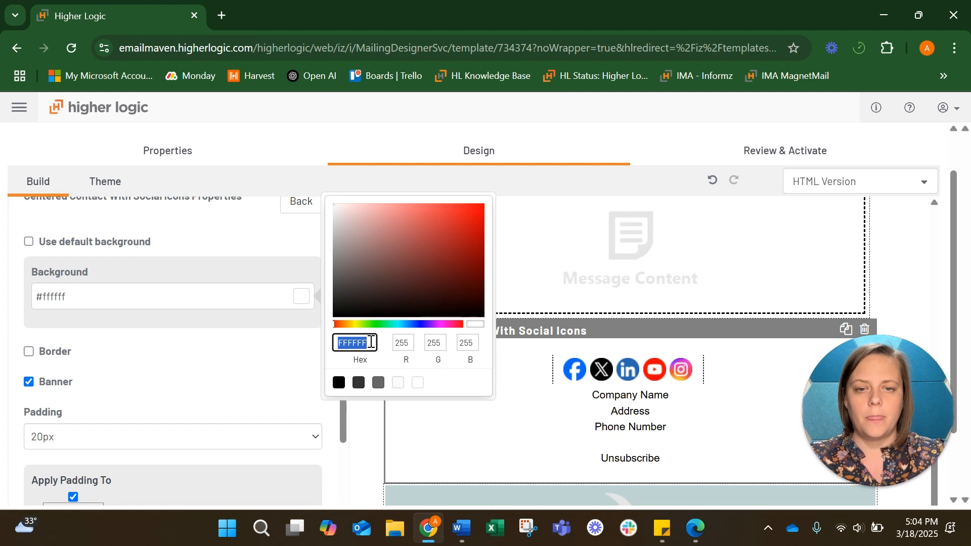
text(004C4D)
click(214, 344)
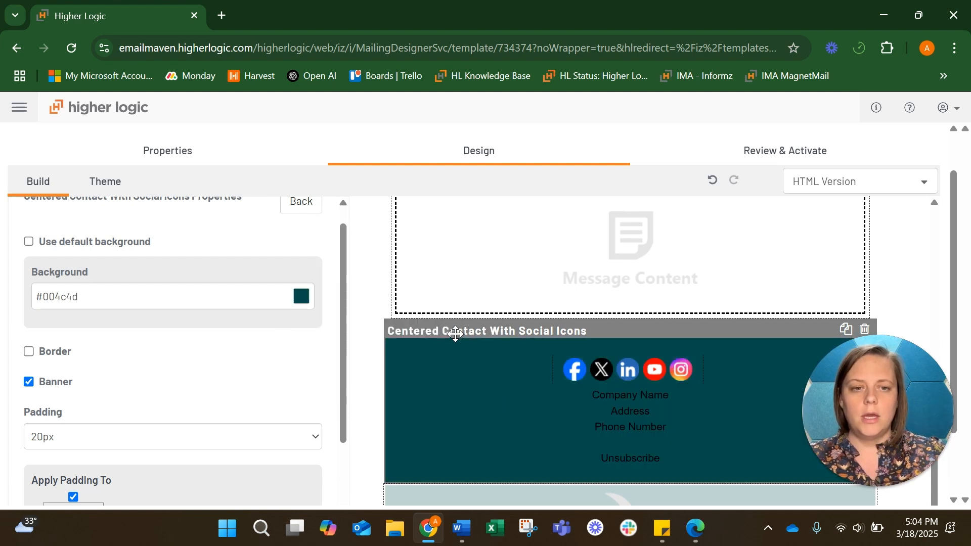
Delete the empty one-column section below the social icons footer
scroll(452, 336, down, 3)
click(460, 426)
drag(849, 387, 268, 430)
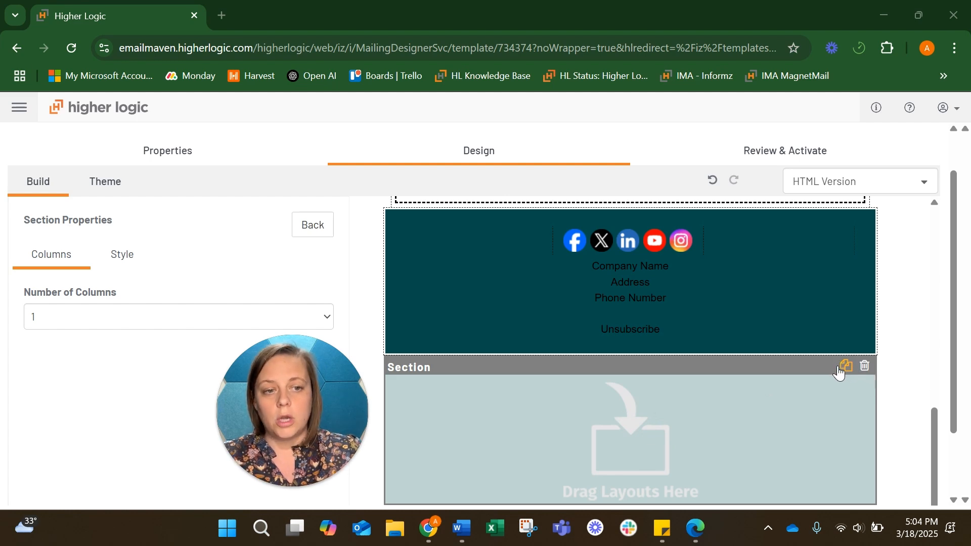
click(865, 368)
drag(328, 363, 99, 77)
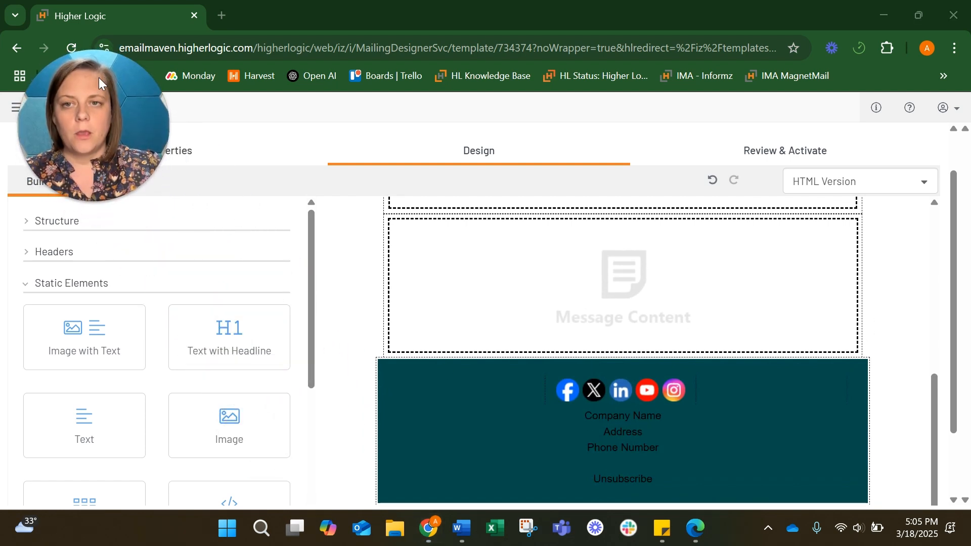
Open the footer's social icon set properties and examine the image, alt text and hyperlink settings of its icons
click(586, 393)
click(585, 408)
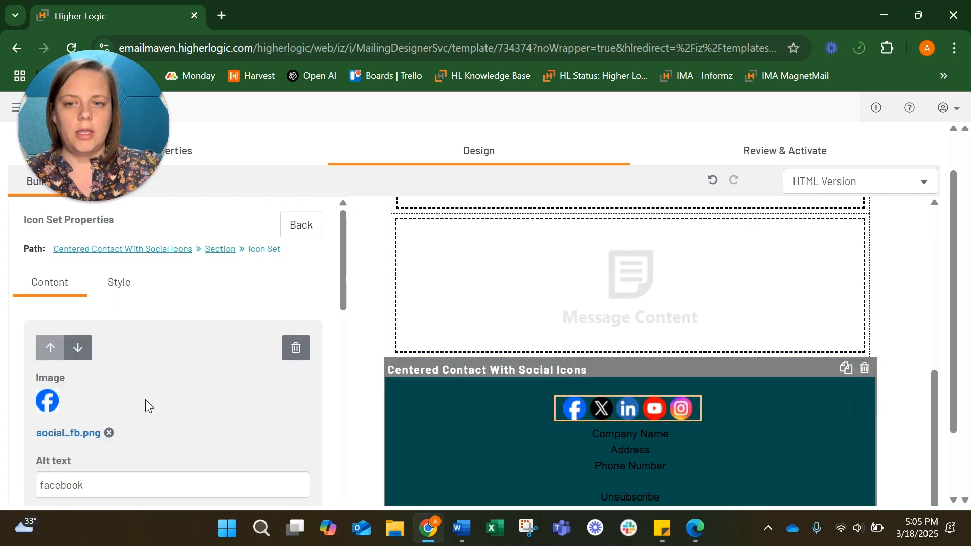
scroll(145, 399, down, 2)
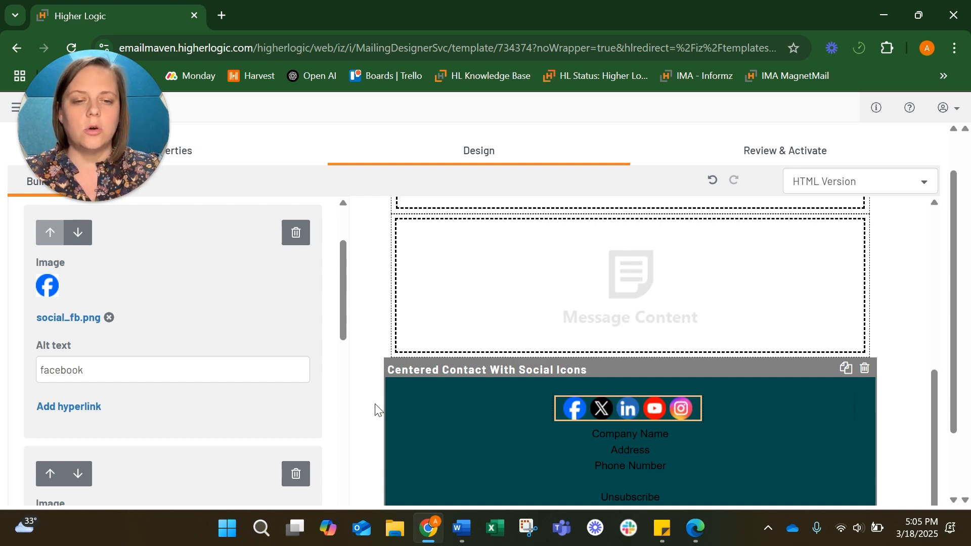
scroll(493, 446, down, 1)
Edit the footer's Unsubscribe line to read "Update your email preferences or unsubscribe"
click(629, 446)
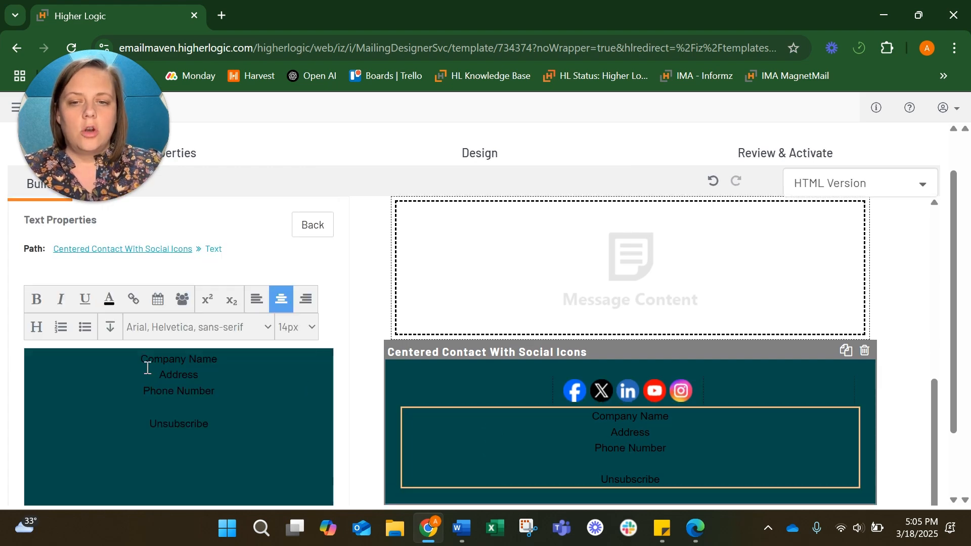
drag(141, 339, 196, 353)
click(222, 369)
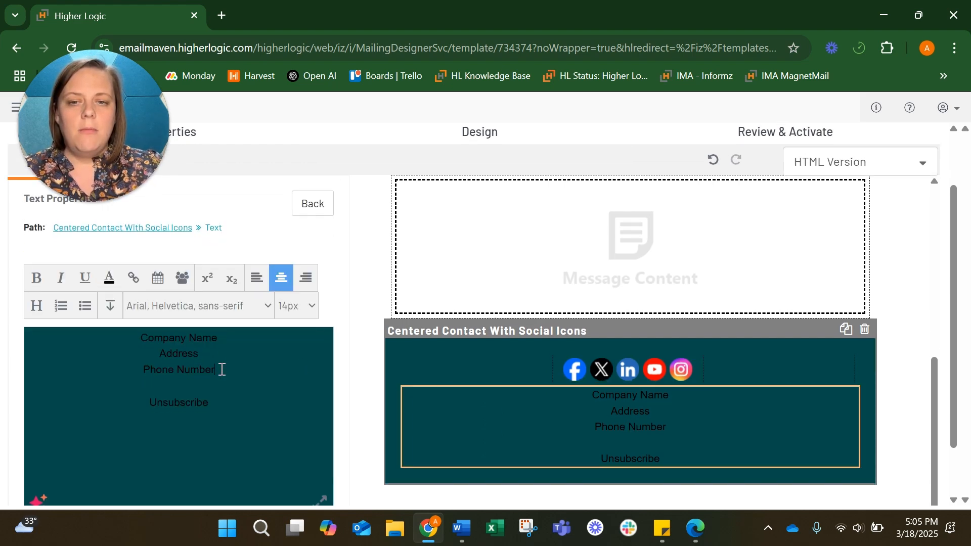
drag(147, 406, 215, 409)
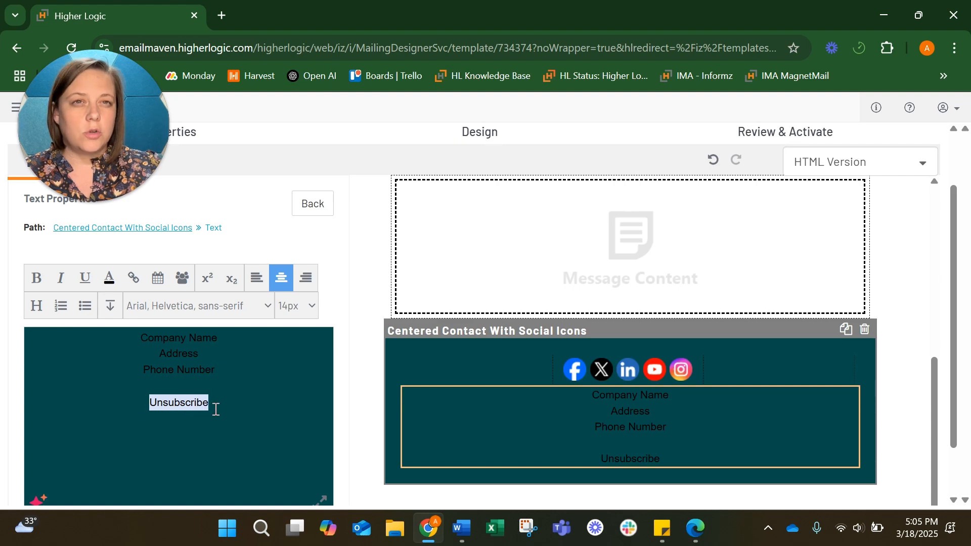
click(186, 400)
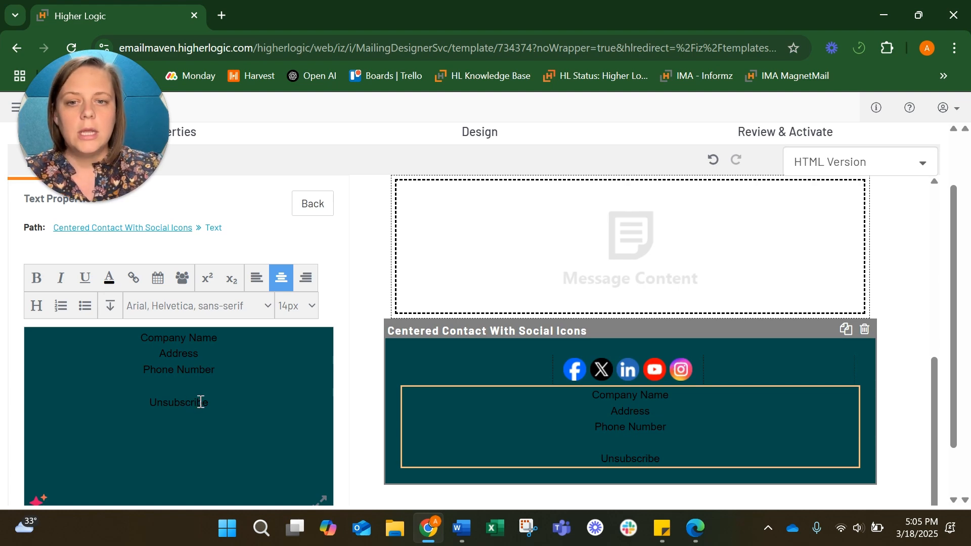
drag(209, 402, 121, 390)
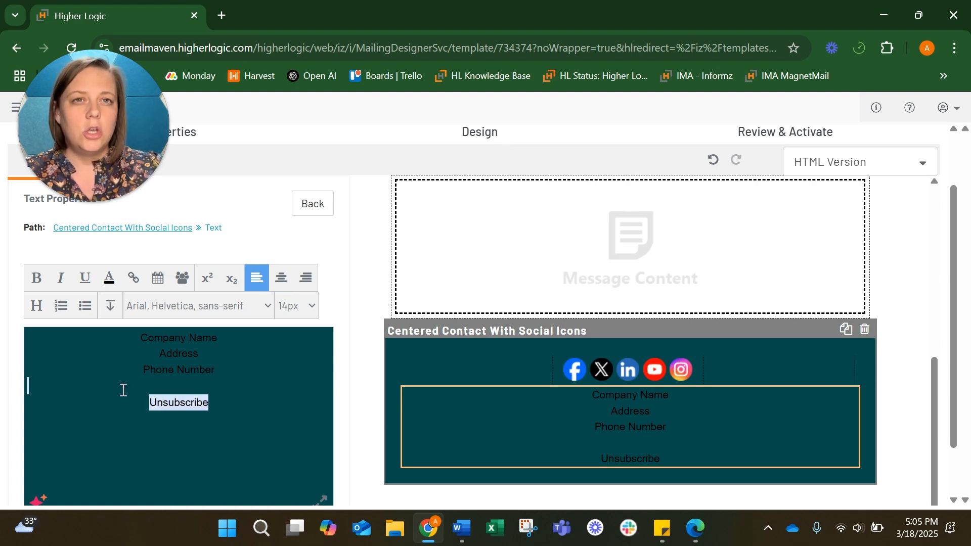
click(169, 411)
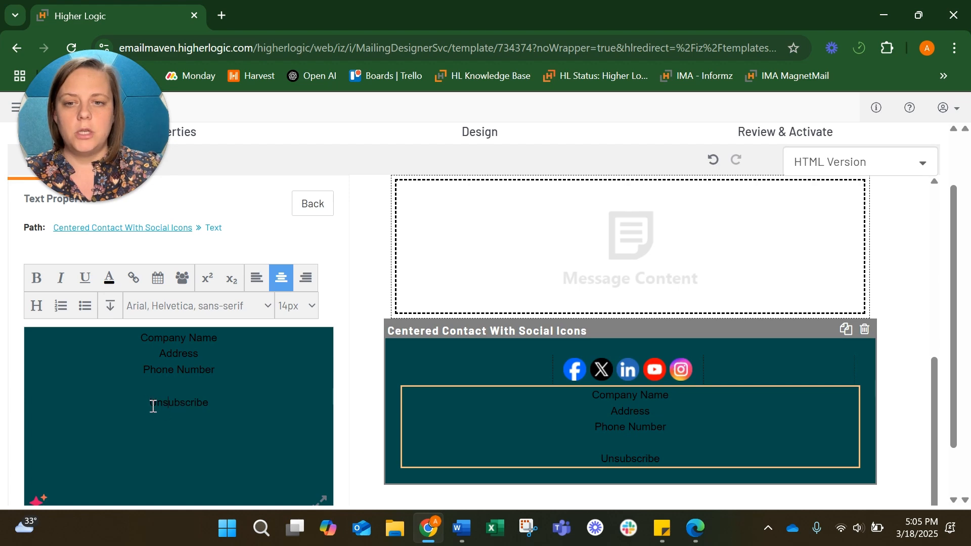
drag(149, 403, 224, 408)
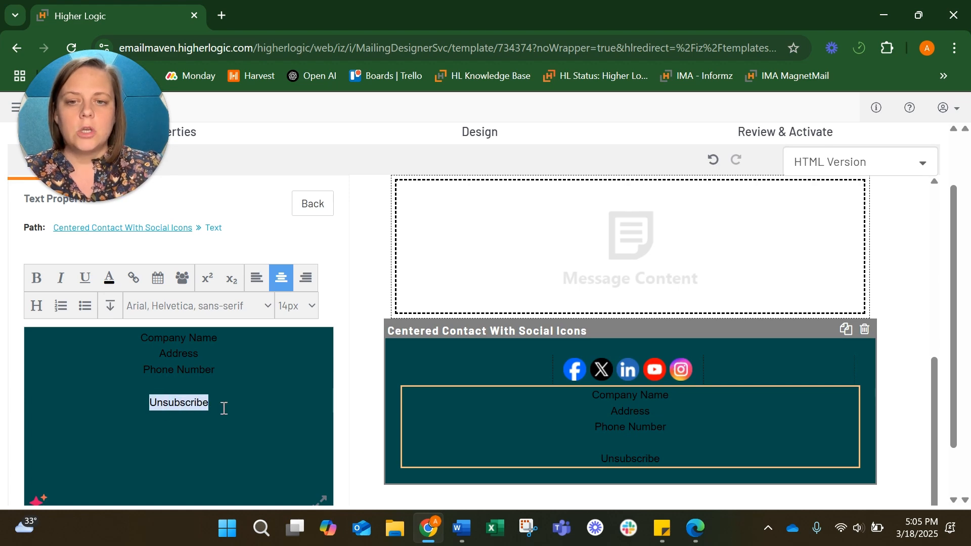
click(153, 402)
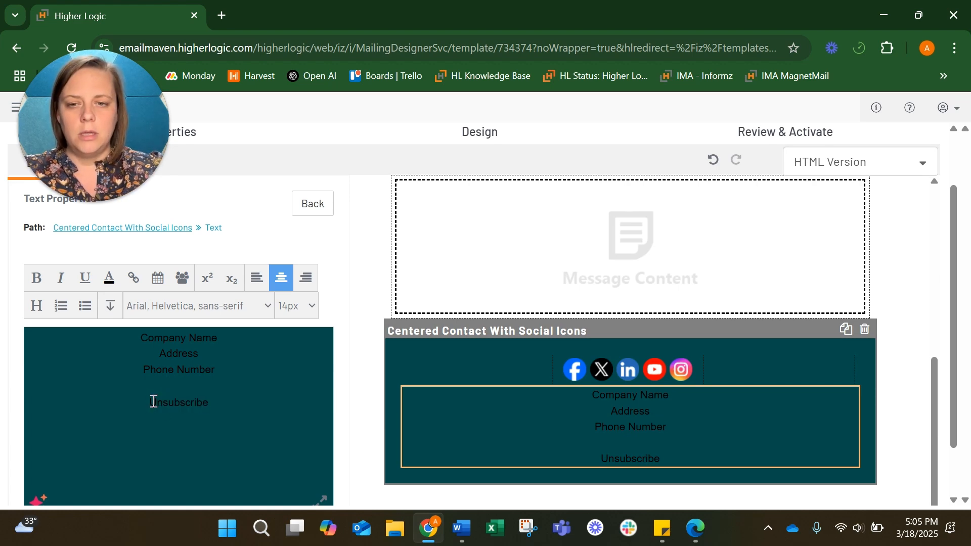
text(Update your e)
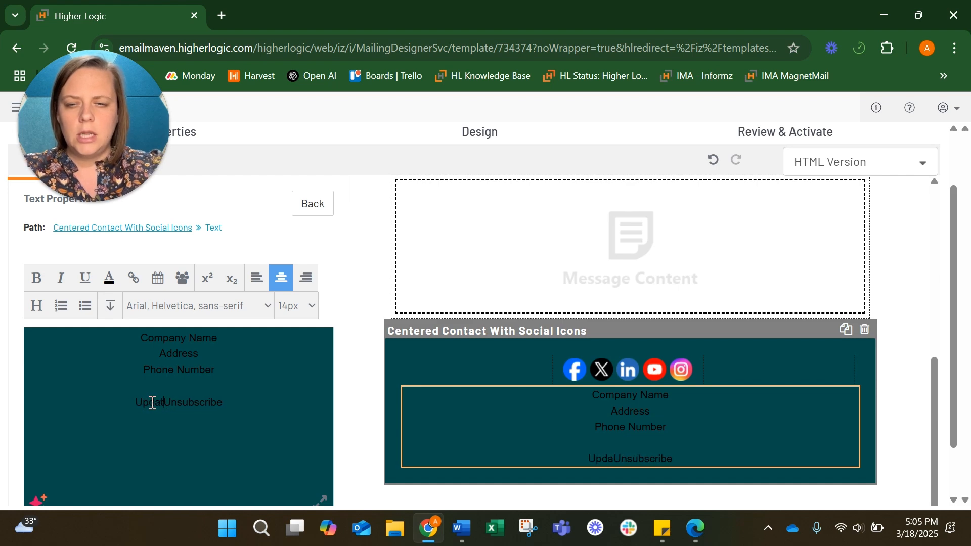
text(mail preferences)
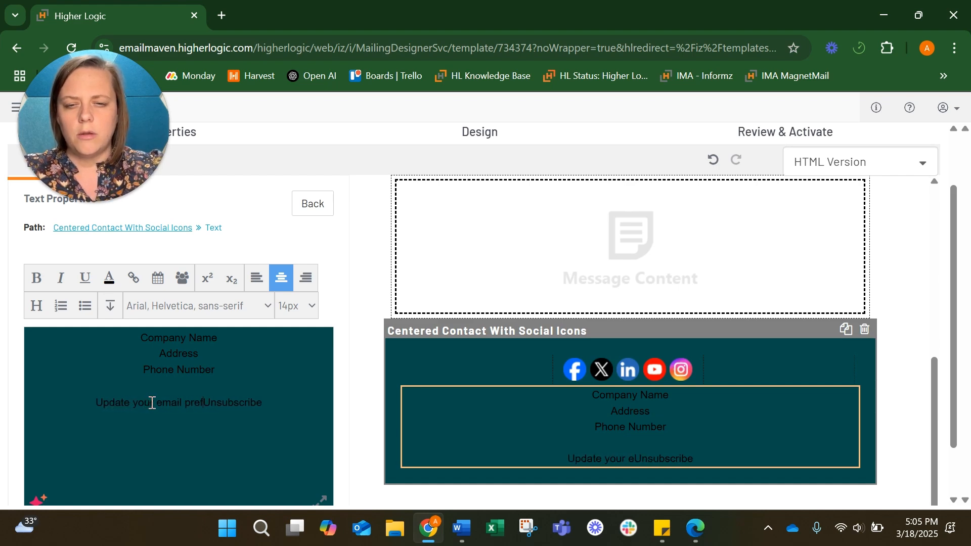
text( or)
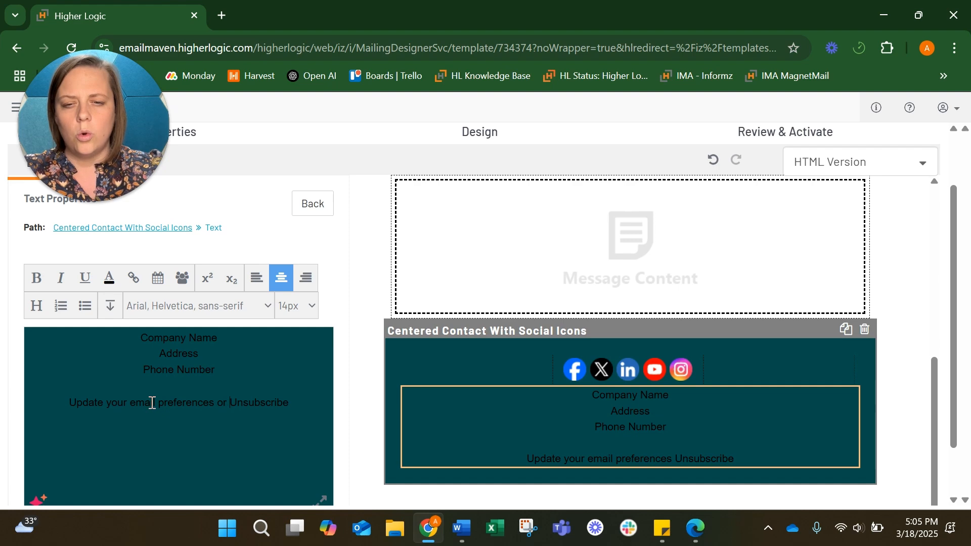
key(Delete)
text(u)
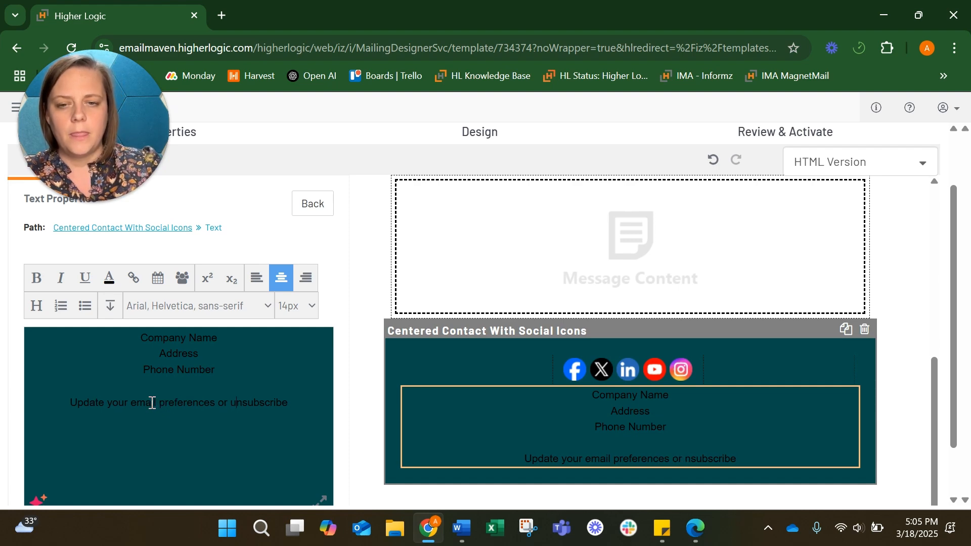
Set the text color of the "Update your email preferences or unsubscribe" line to white
drag(306, 398, 69, 399)
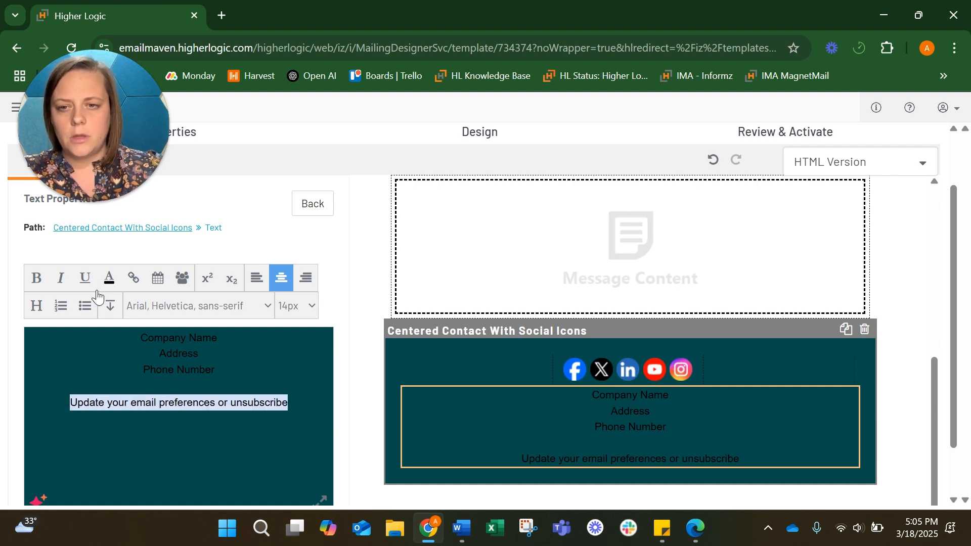
click(109, 278)
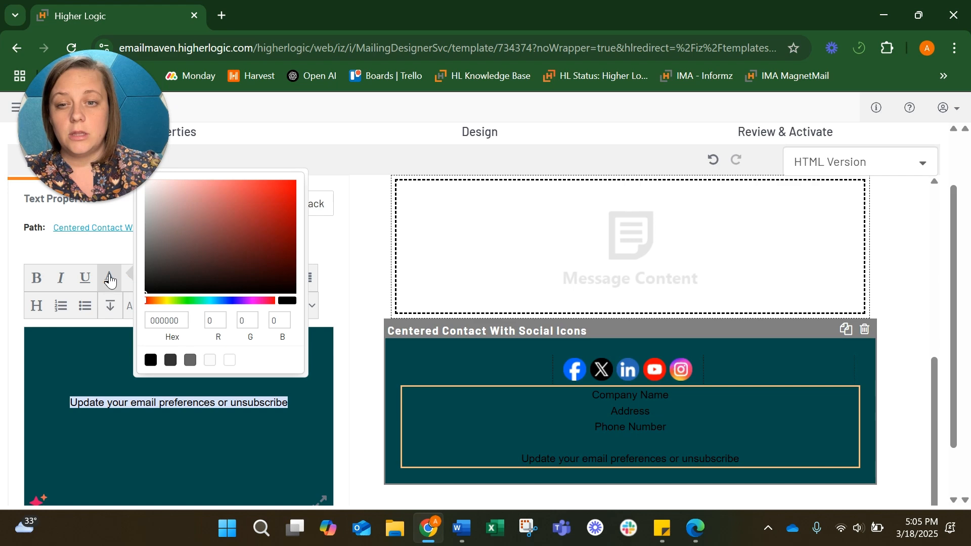
click(230, 361)
click(298, 415)
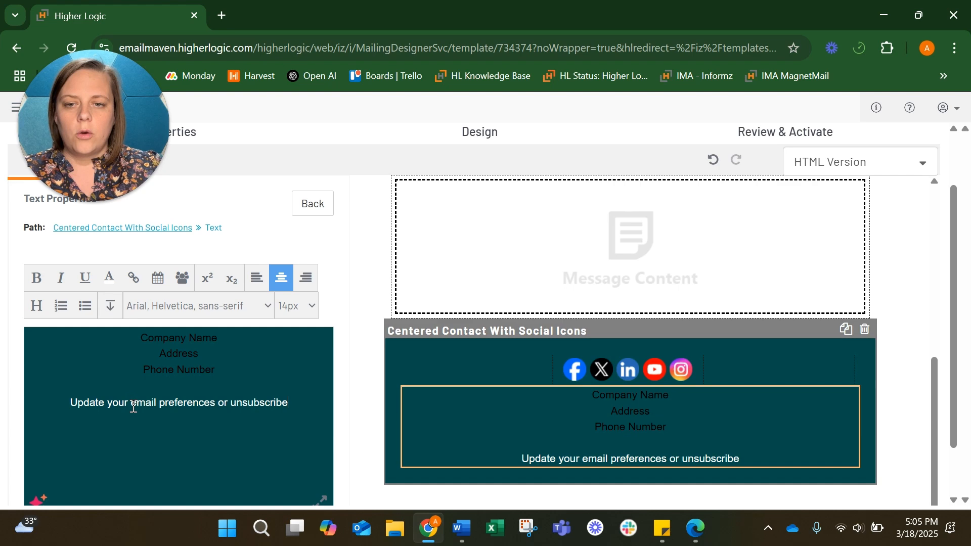
Start a hyperlink on the words "email preferences" of type Form Landing Page, targeting the Email Preferences Page
drag(131, 405, 214, 401)
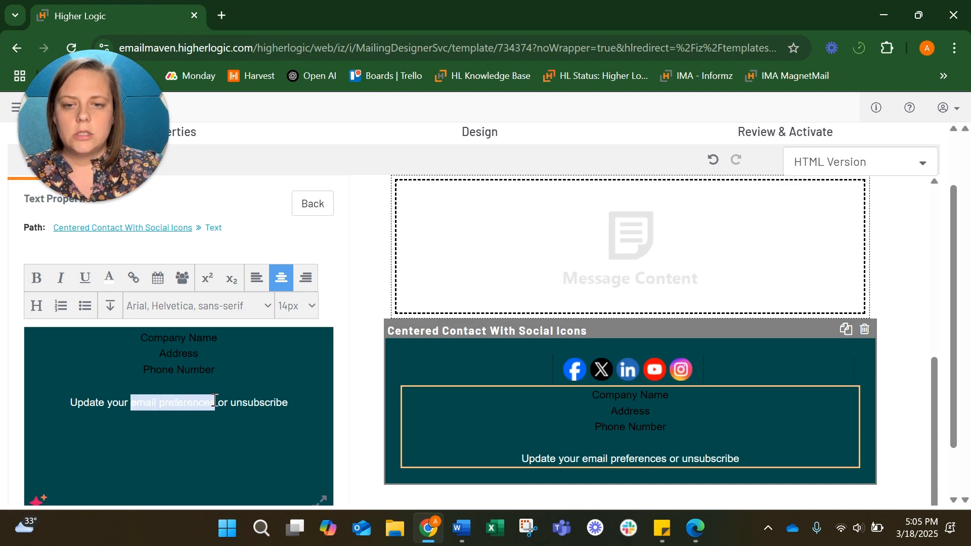
click(131, 281)
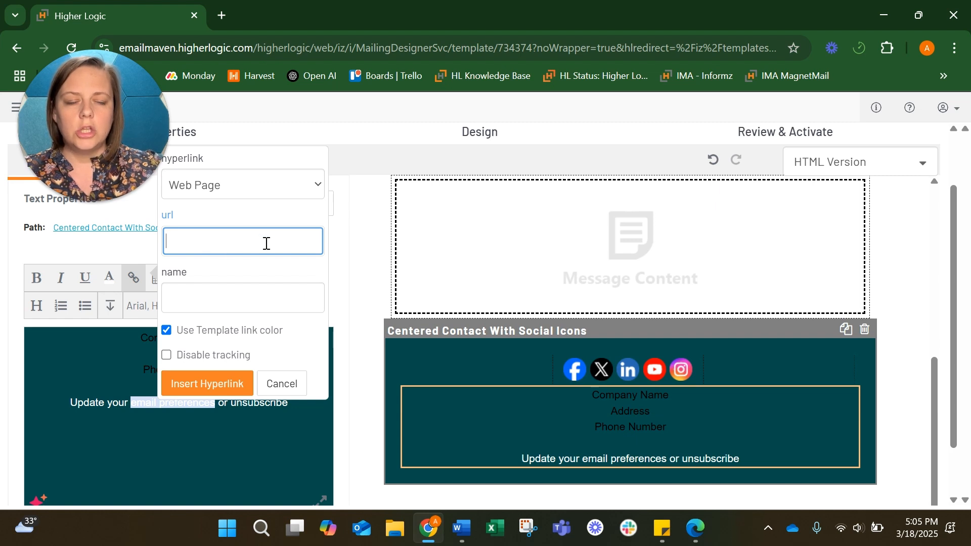
click(292, 186)
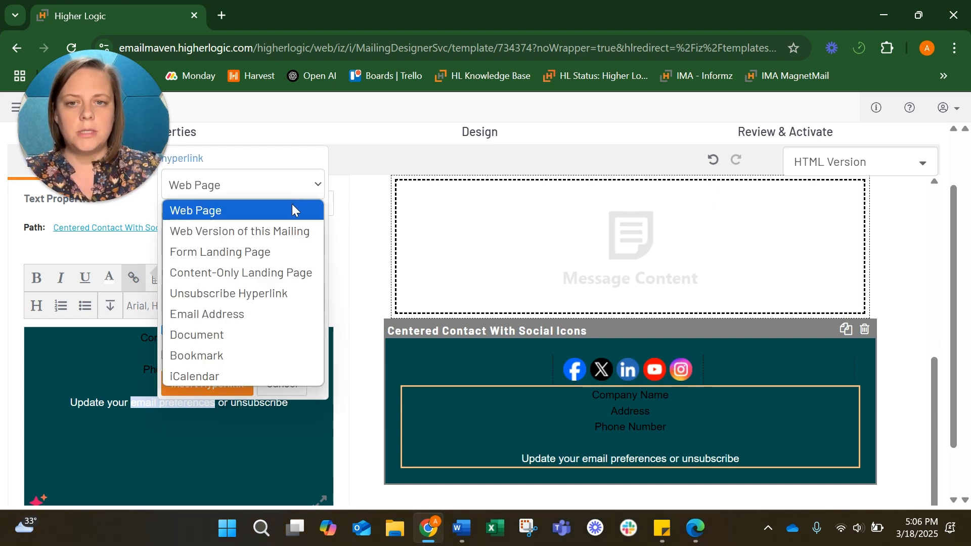
click(287, 251)
click(252, 272)
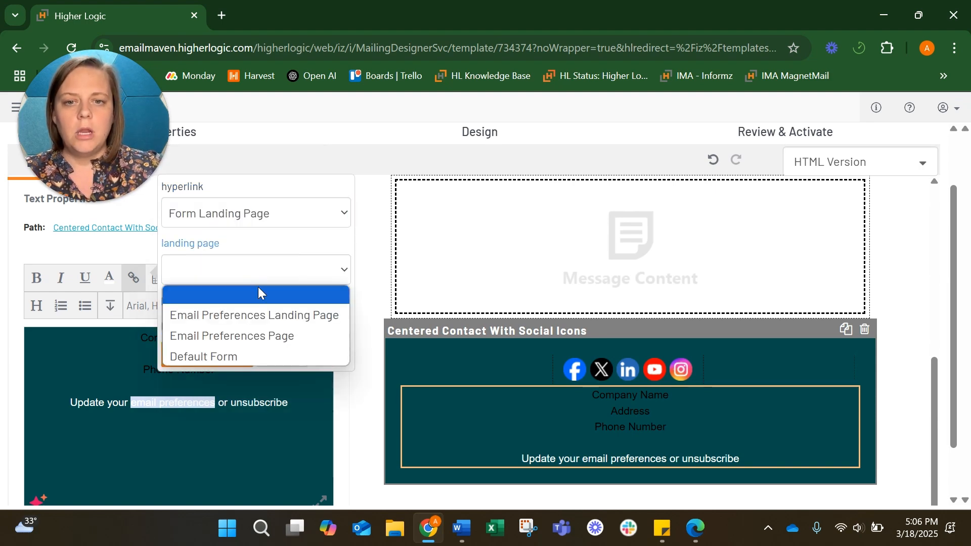
click(281, 336)
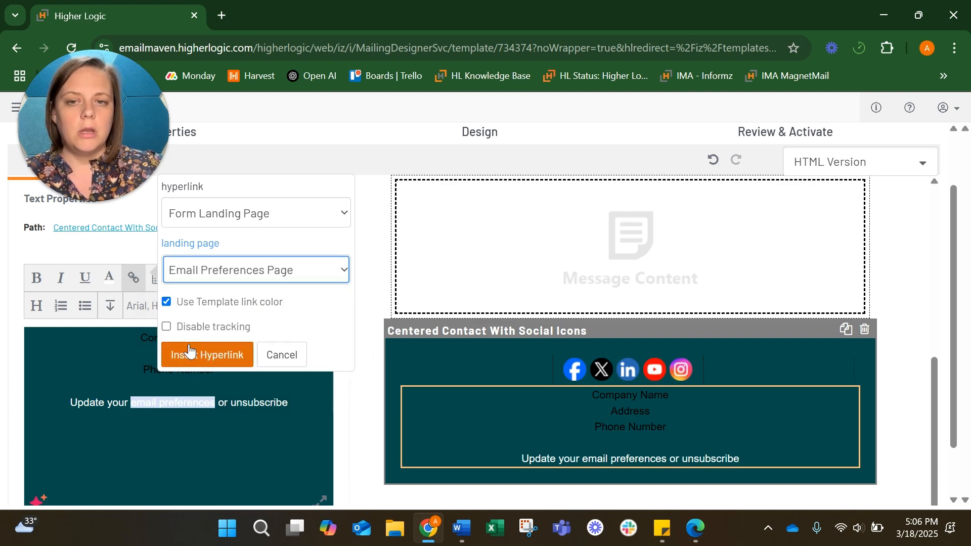
Override the template link color with white (#ffffff) for the "email preferences" link and insert the hyperlink
click(166, 302)
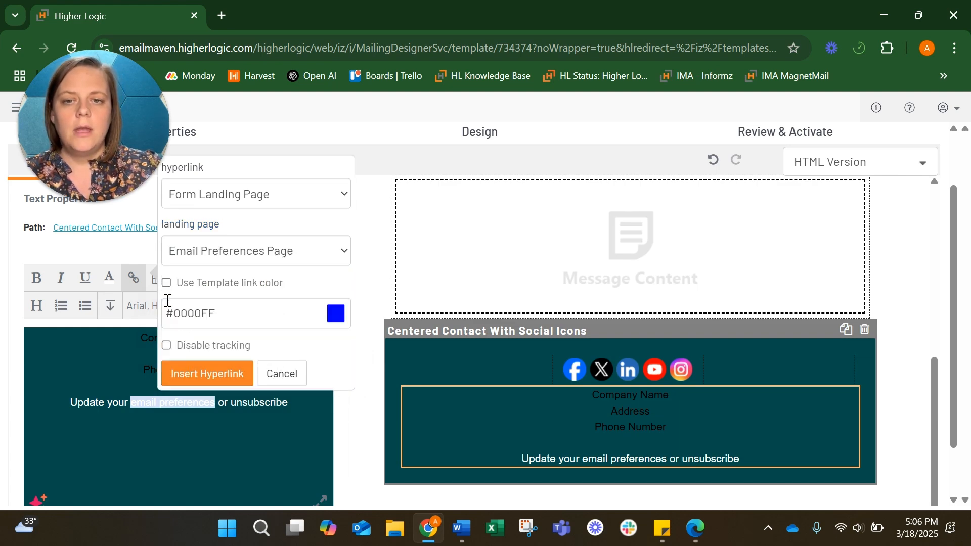
click(334, 313)
click(454, 402)
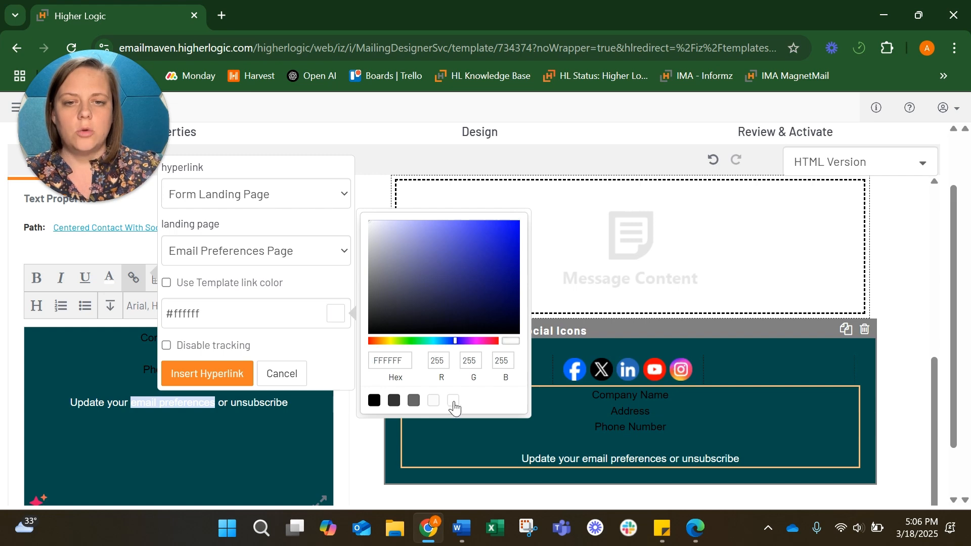
click(241, 374)
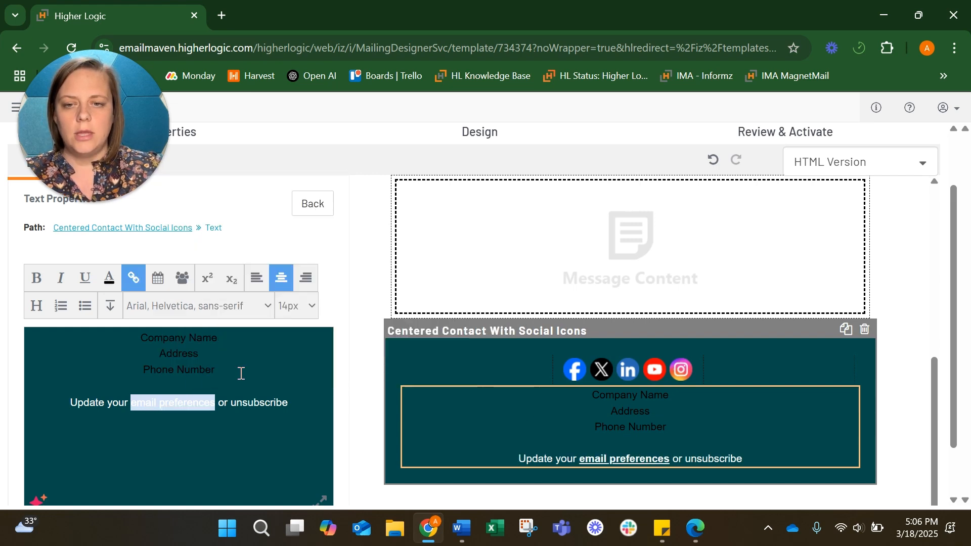
Start a hyperlink on the word "unsubscribe" of type Unsubscribe Hyperlink, targeting the New Default Unsubscribe landing page
click(270, 404)
drag(291, 403, 232, 400)
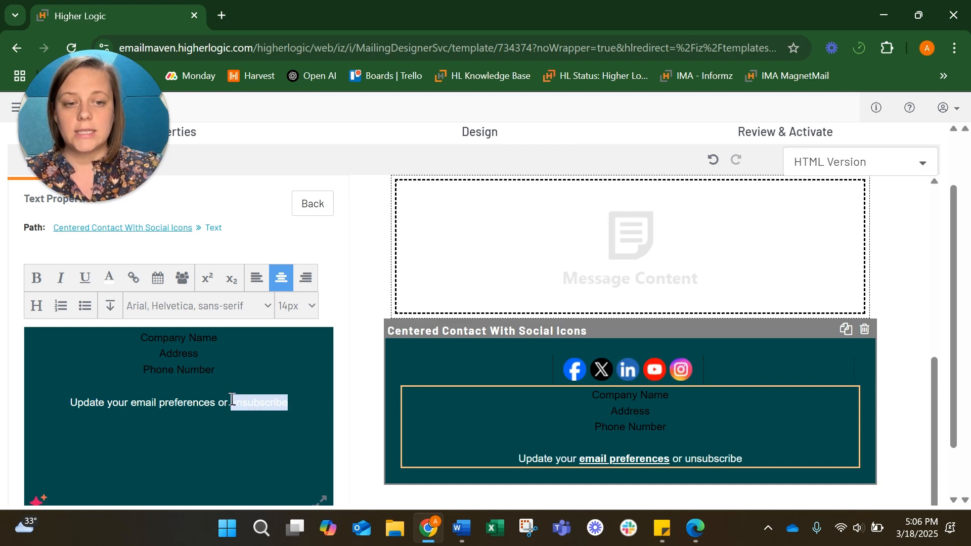
click(133, 278)
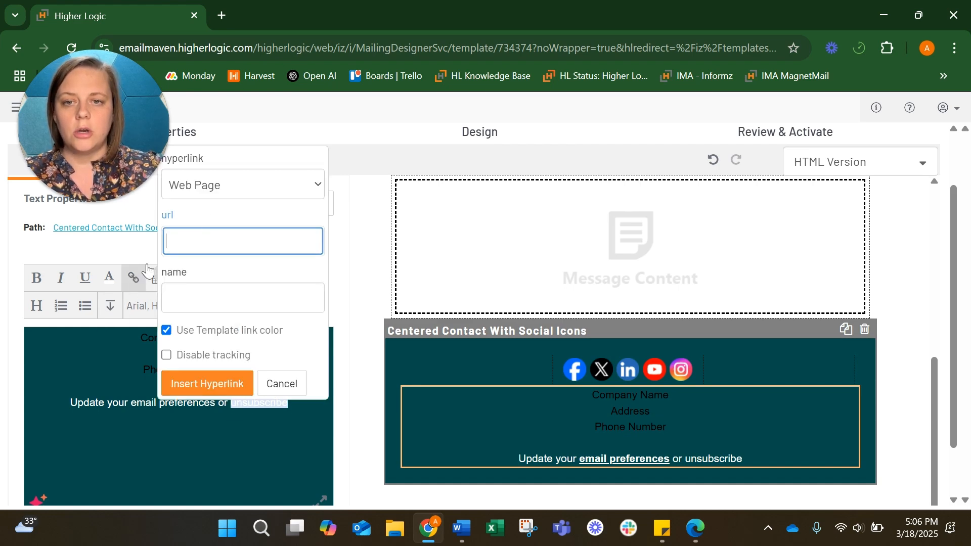
click(267, 178)
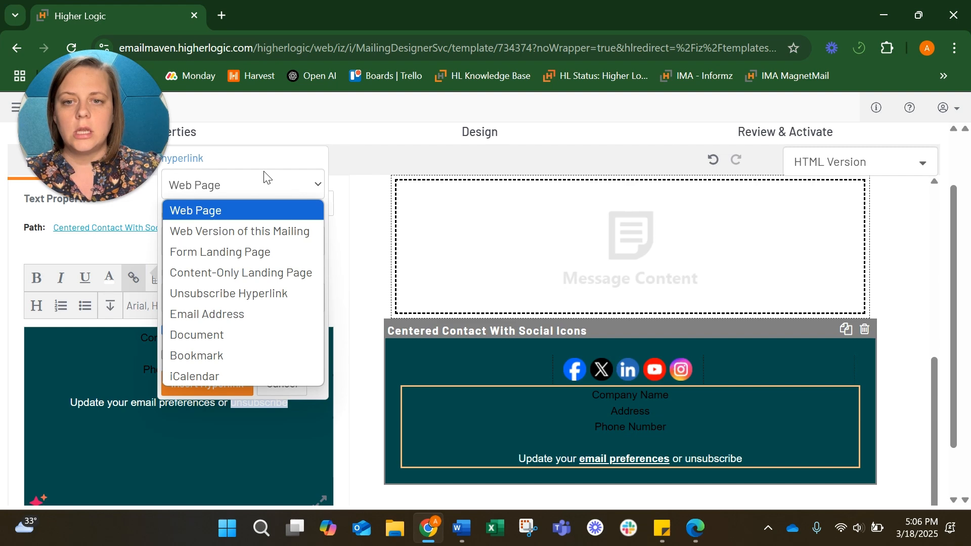
click(261, 294)
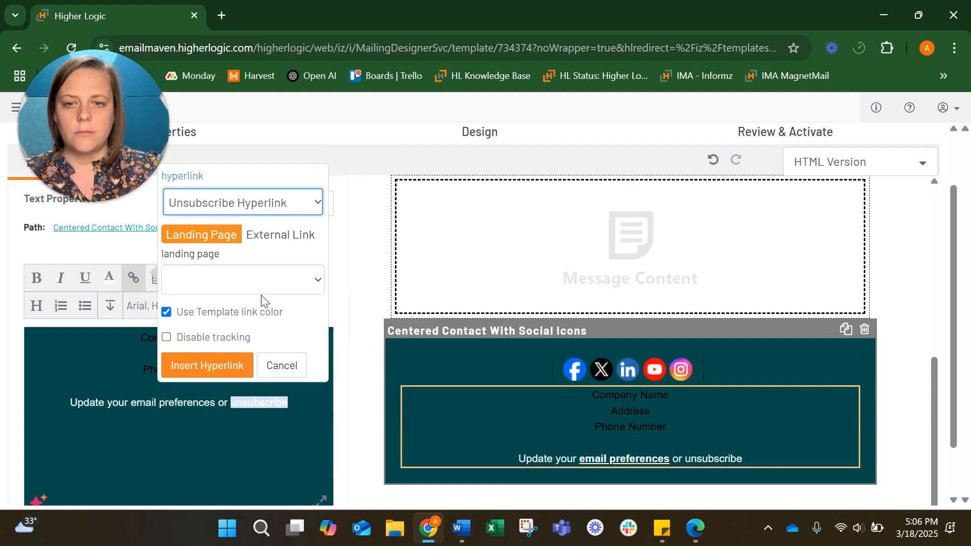
click(254, 286)
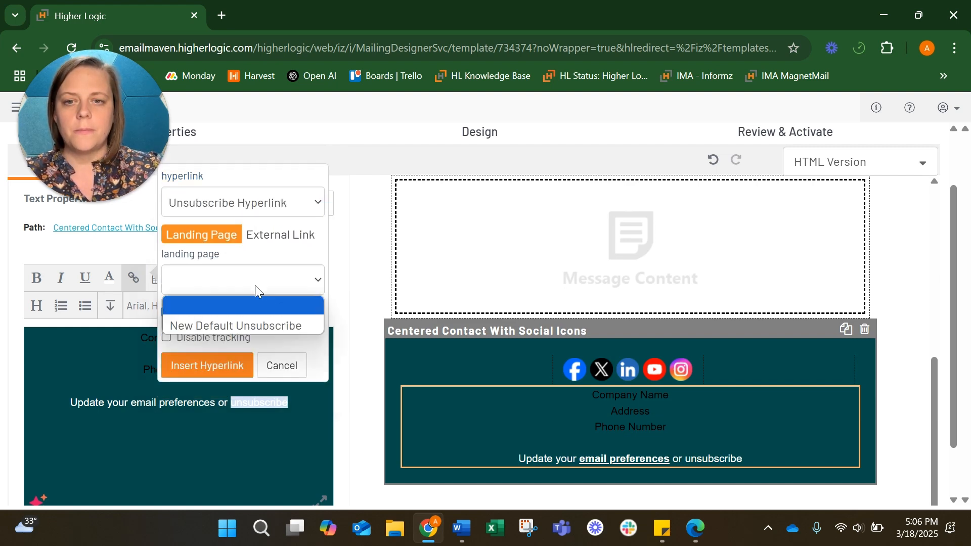
click(262, 327)
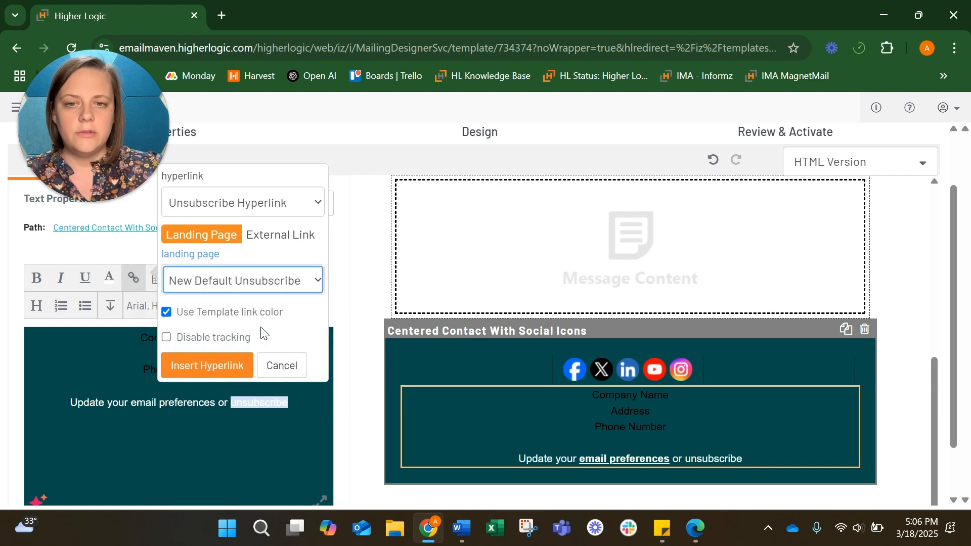
Give the "unsubscribe" link a white color instead of the template link color and insert the hyperlink
click(166, 312)
click(314, 332)
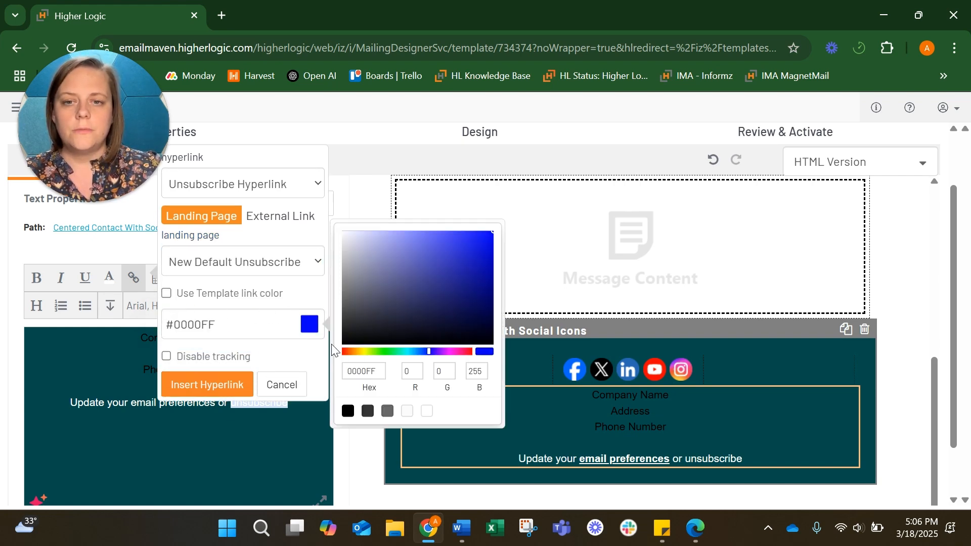
click(426, 411)
click(240, 387)
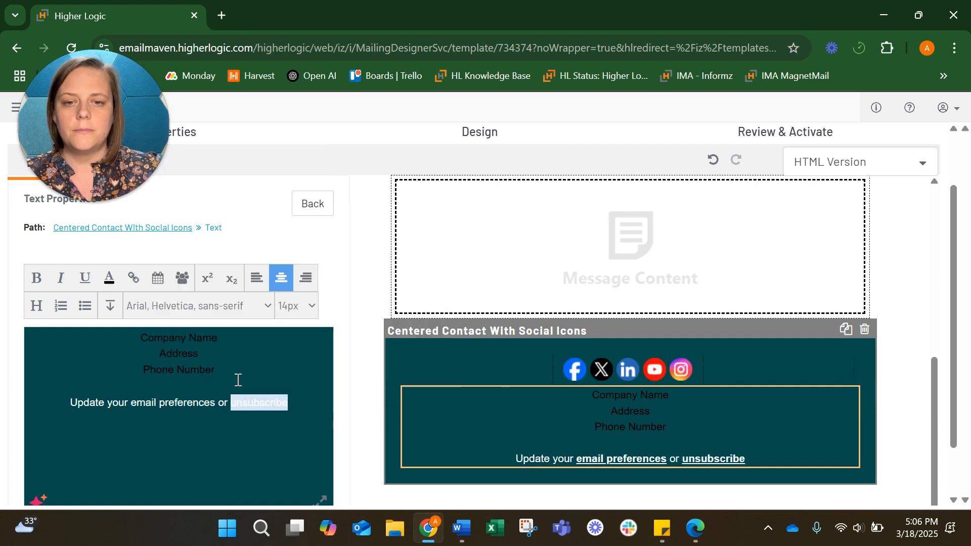
click(307, 413)
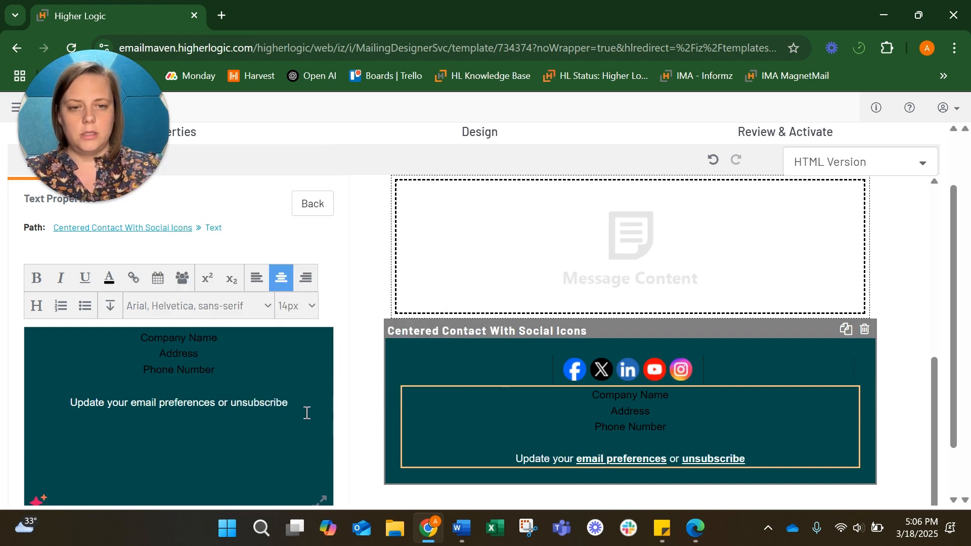
Return from the footer's properties to the list of building elements and look through the available static elements
click(627, 371)
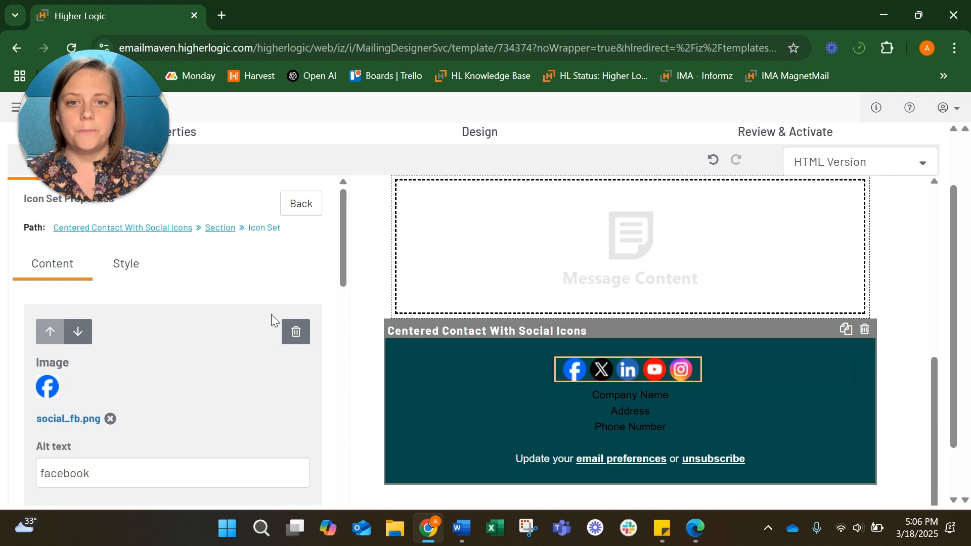
click(297, 210)
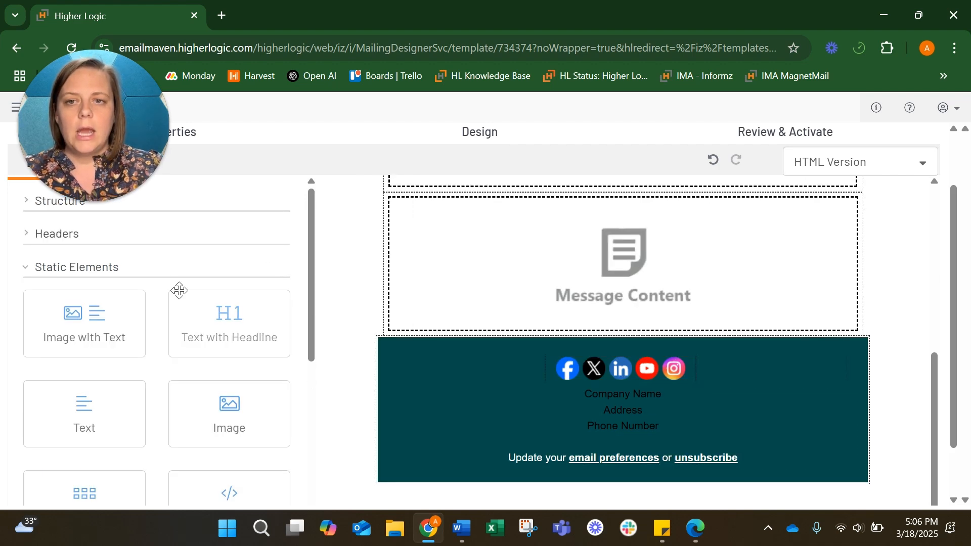
drag(140, 144, 970, 388)
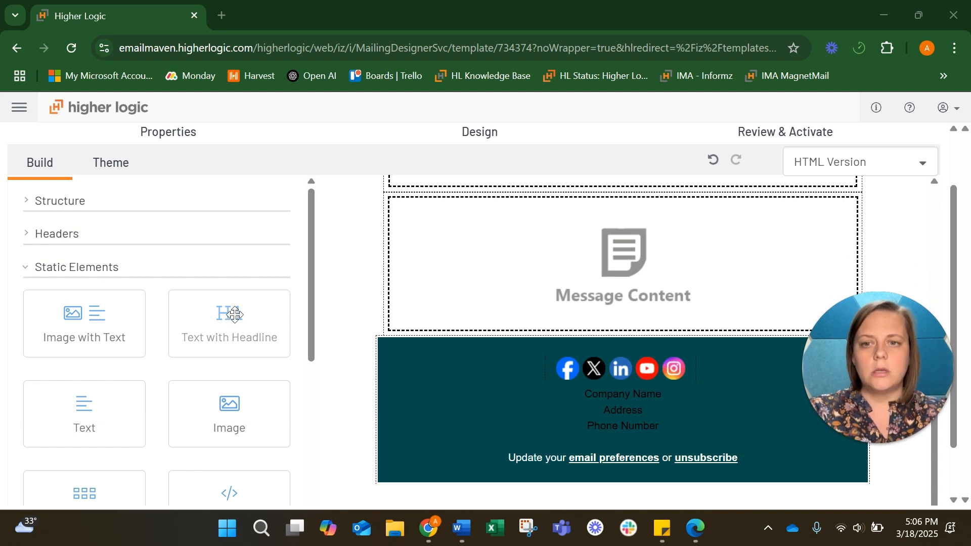
scroll(98, 253, down, 8)
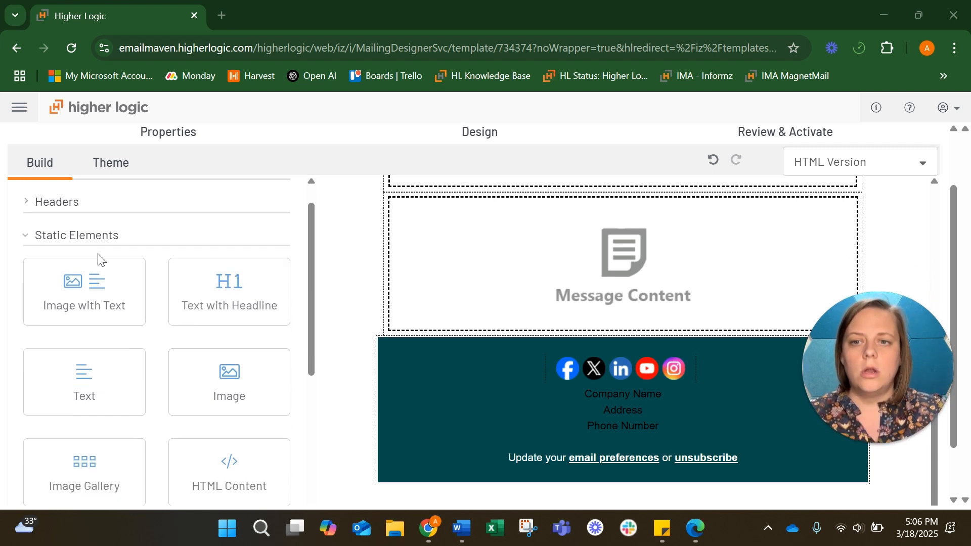
scroll(98, 254, up, 8)
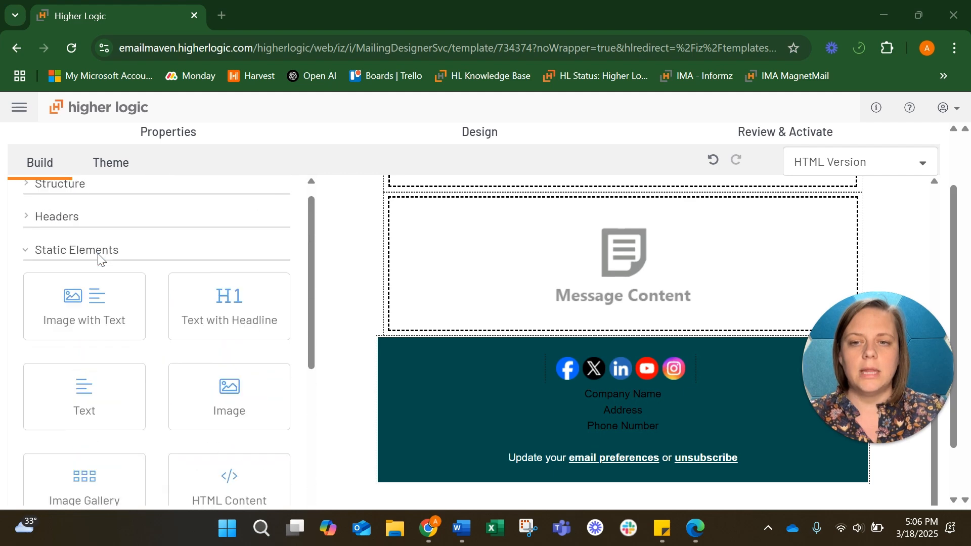
scroll(484, 274, up, 3)
scroll(484, 274, down, 1)
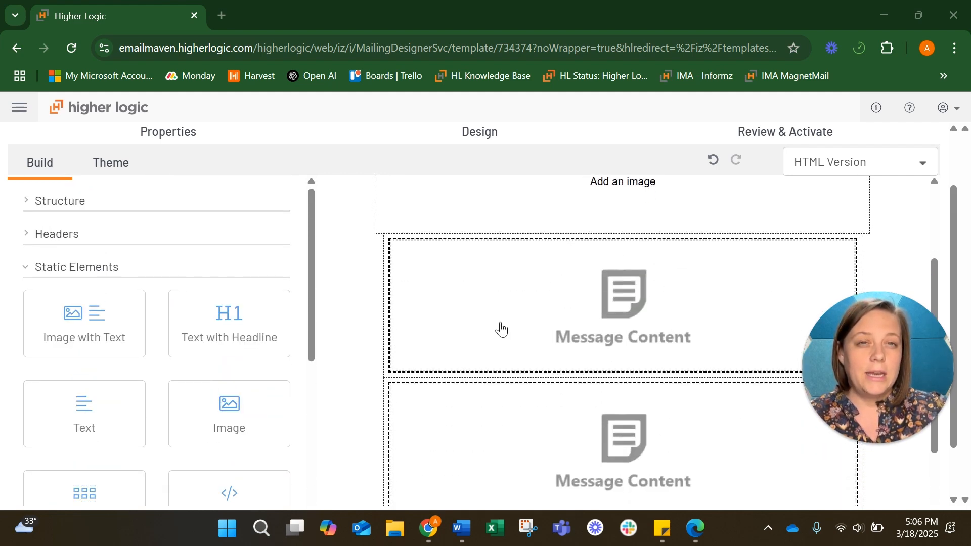
scroll(180, 275, down, 2)
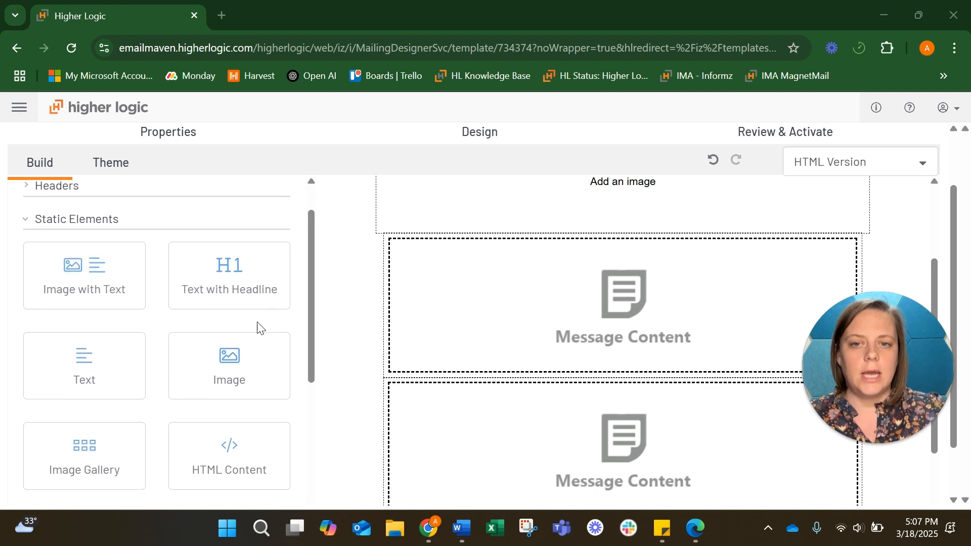
scroll(222, 373, down, 4)
scroll(196, 430, down, 5)
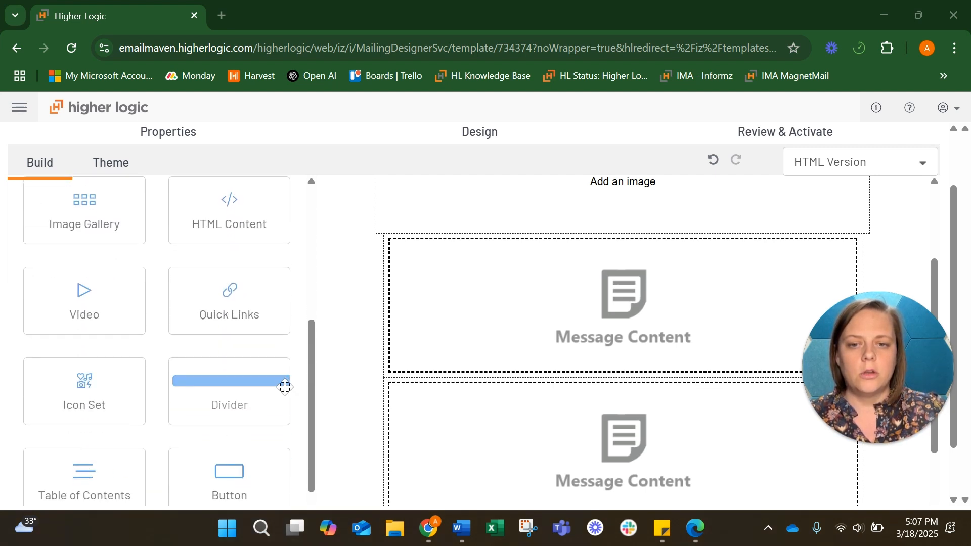
scroll(227, 380, down, 4)
scroll(191, 362, up, 10)
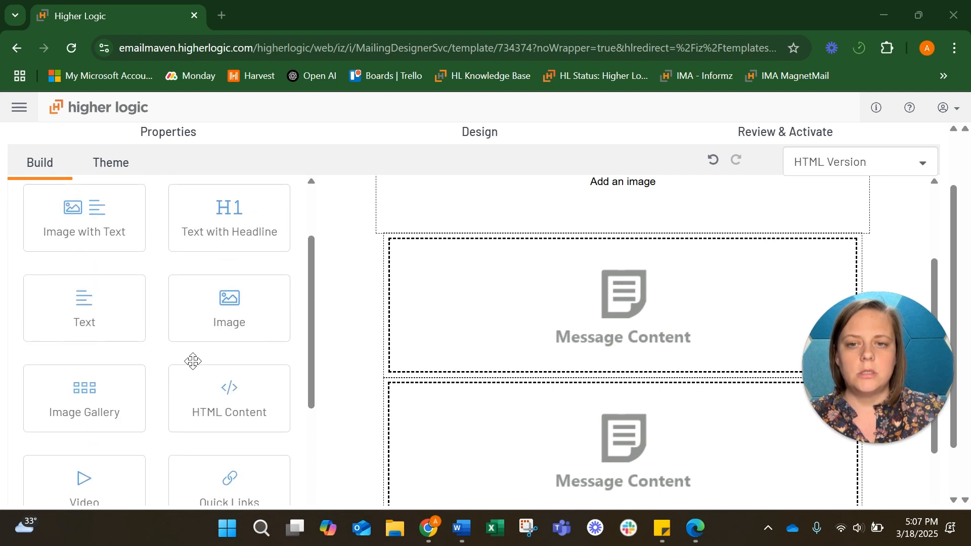
scroll(193, 361, up, 2)
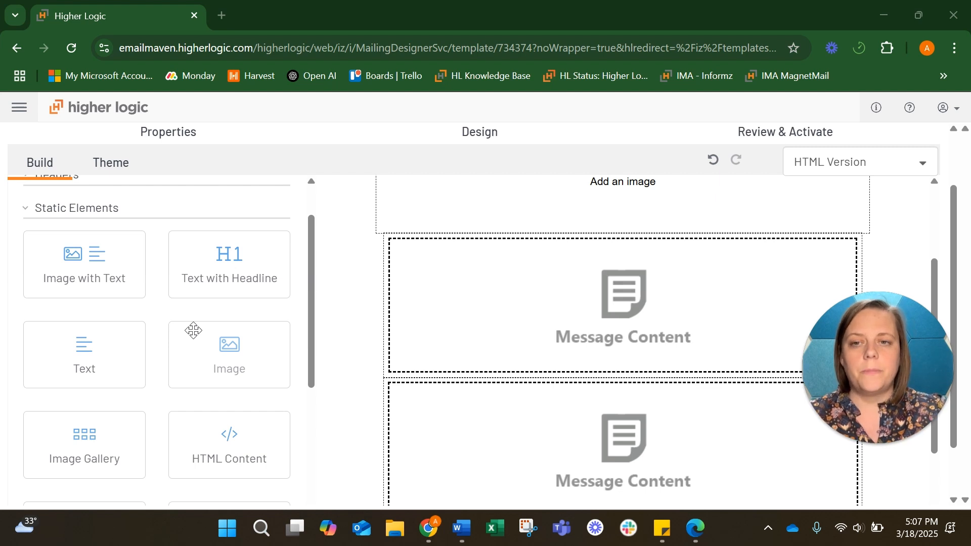
scroll(194, 330, down, 6)
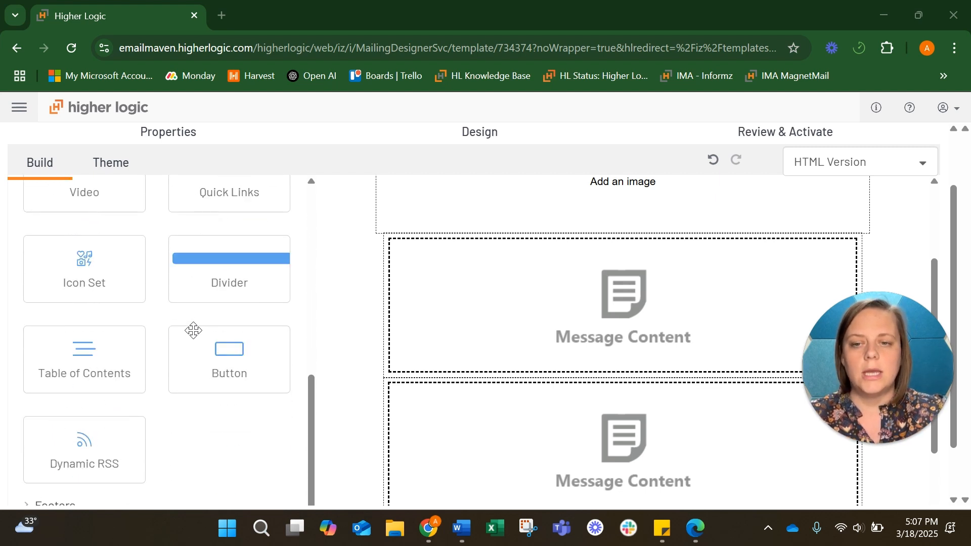
Create a new custom layout for the template and name it "2 Column Image & Text"
click(60, 480)
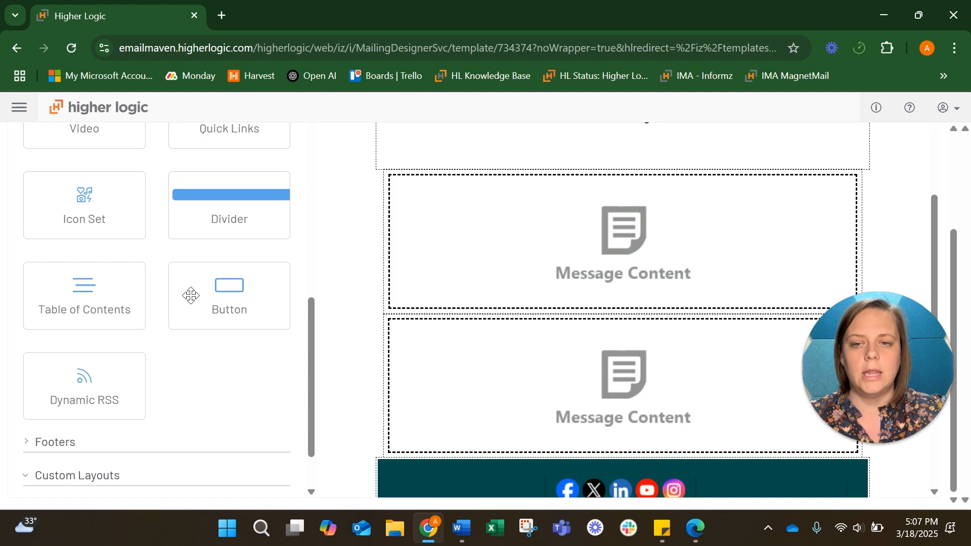
scroll(158, 403, down, 2)
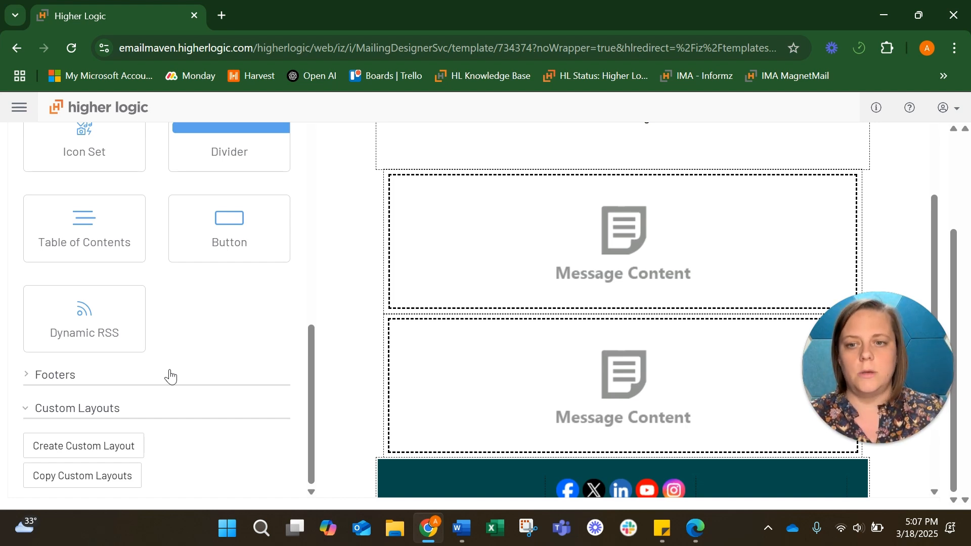
click(66, 448)
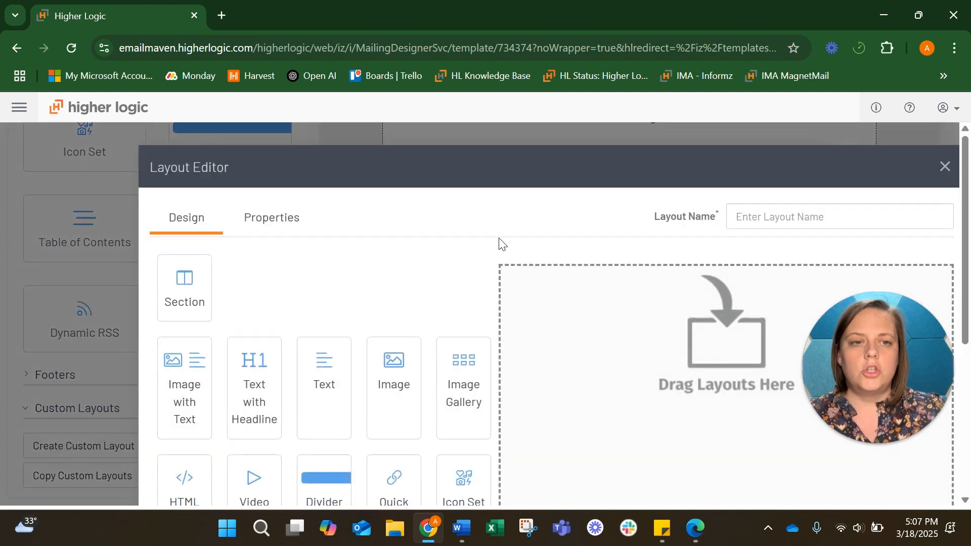
drag(560, 165, 449, 149)
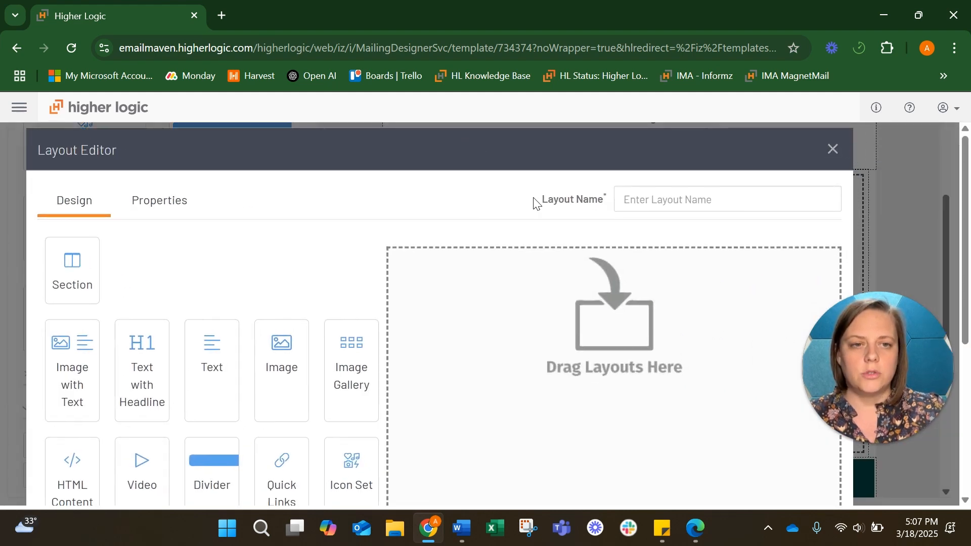
scroll(536, 202, down, 1)
click(667, 161)
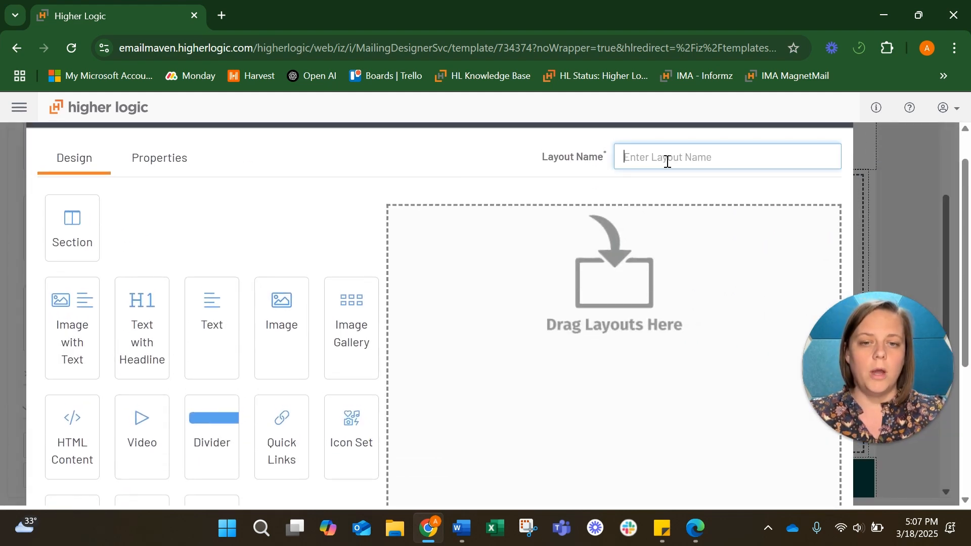
text(2 Column Image & Text)
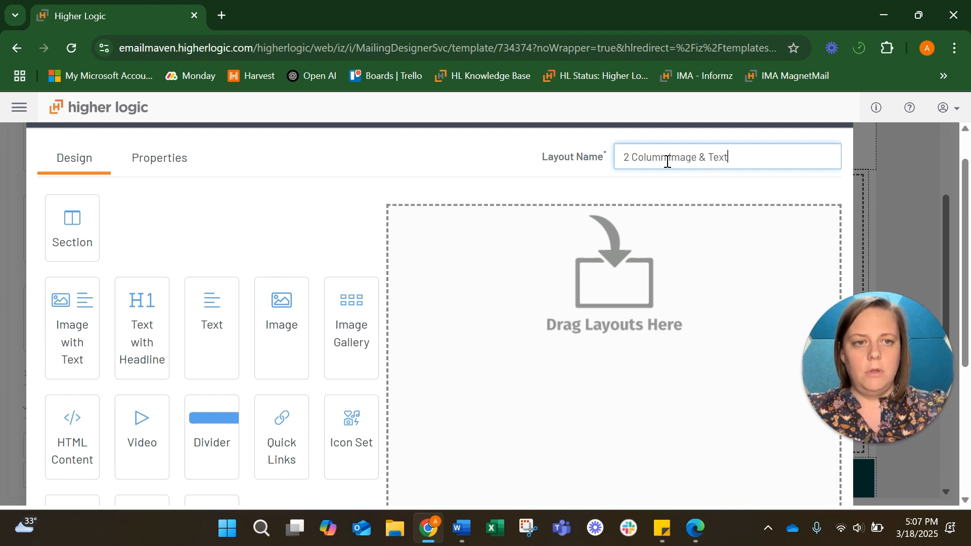
Add a section to the custom layout and set its padding to 5px on all sides
drag(73, 229, 470, 269)
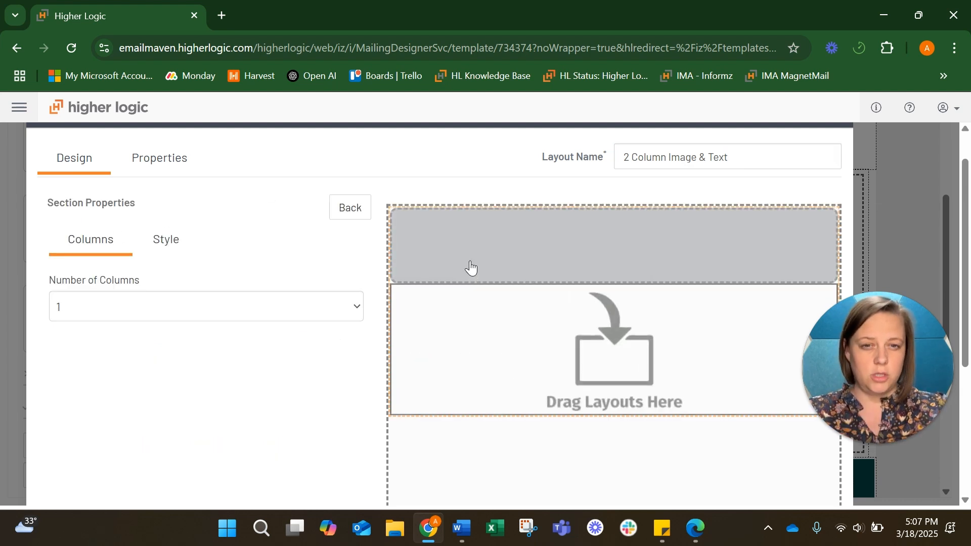
click(169, 243)
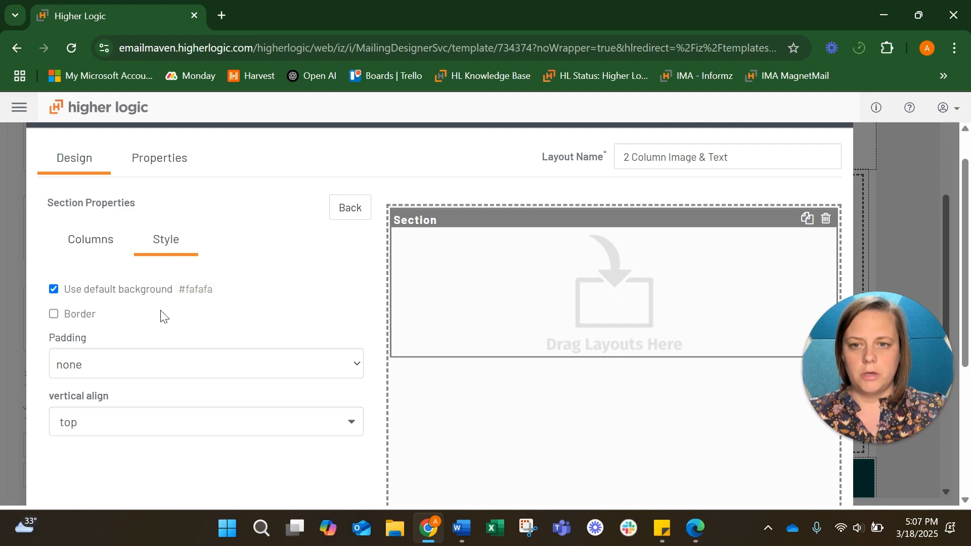
click(160, 359)
click(151, 109)
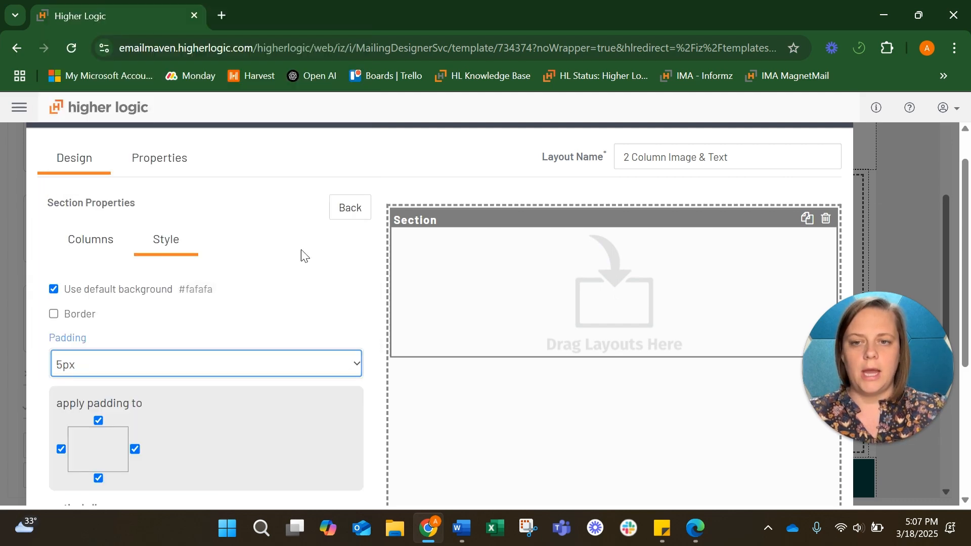
Reopen the section's properties and set its number of columns to 2
click(336, 208)
click(478, 269)
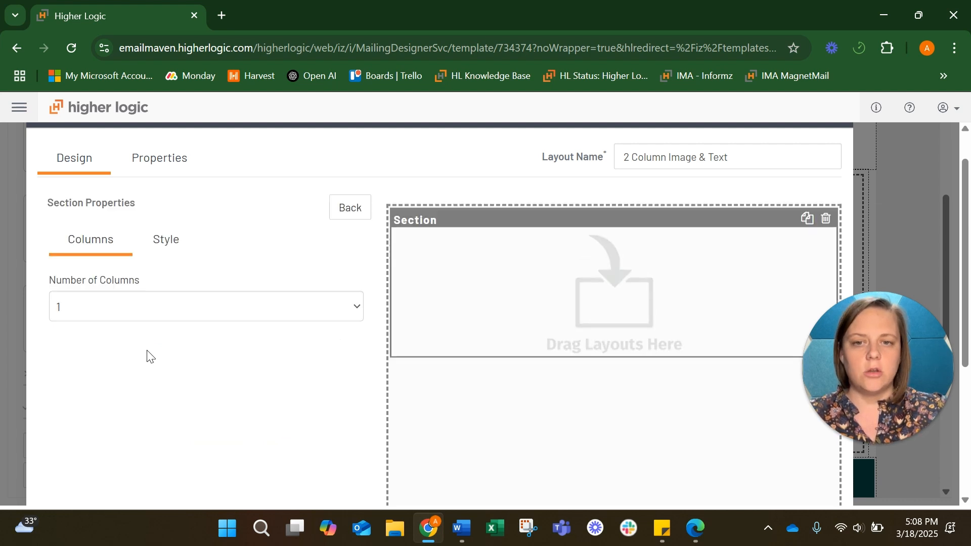
click(145, 308)
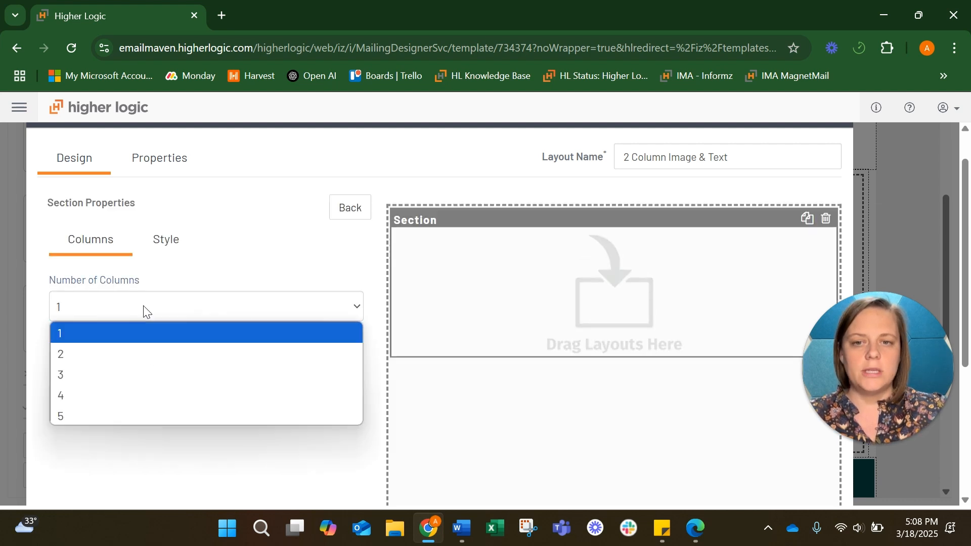
click(143, 355)
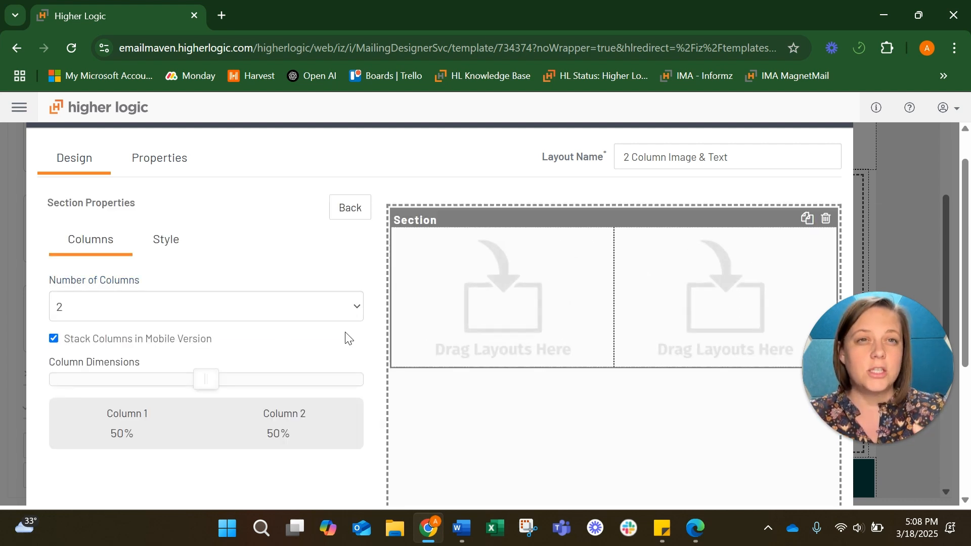
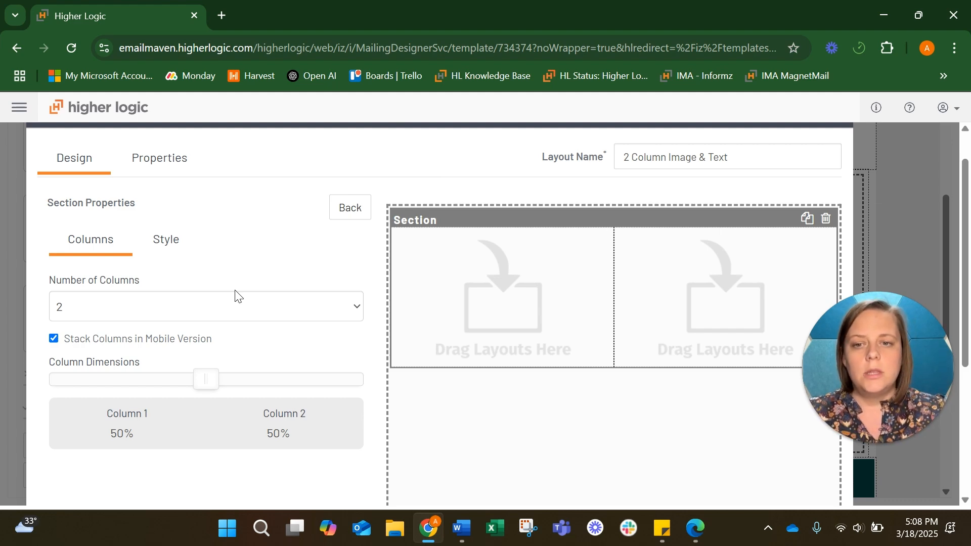
Leave the section's properties and add an image element to each of the two columns
click(163, 239)
click(358, 215)
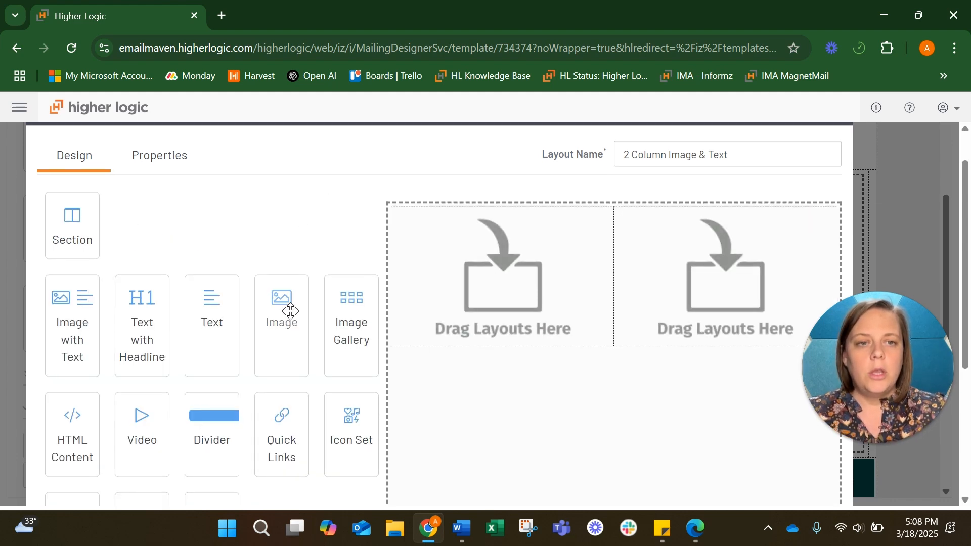
drag(291, 311, 487, 283)
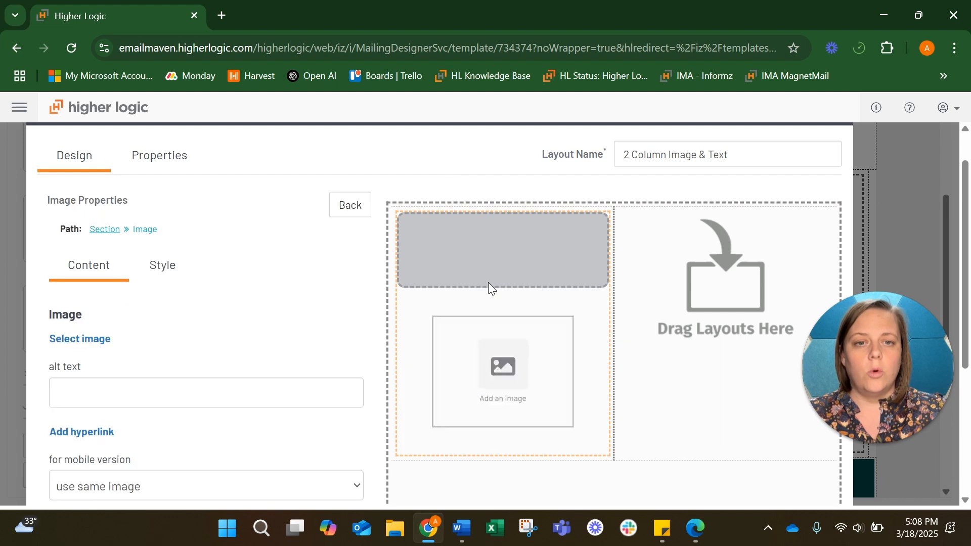
click(350, 220)
drag(282, 310, 650, 290)
click(361, 209)
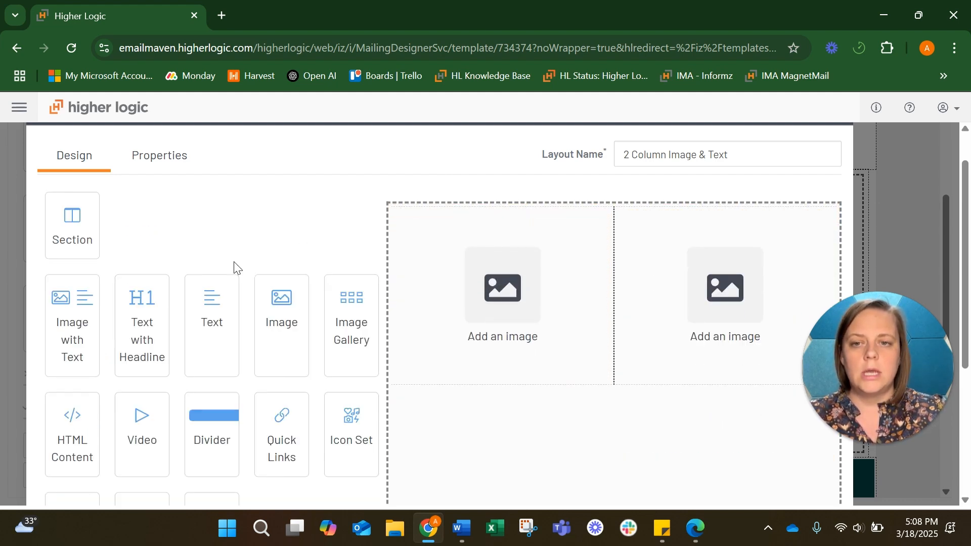
Add a text element below the image in each column and save the custom layout
drag(202, 309, 422, 380)
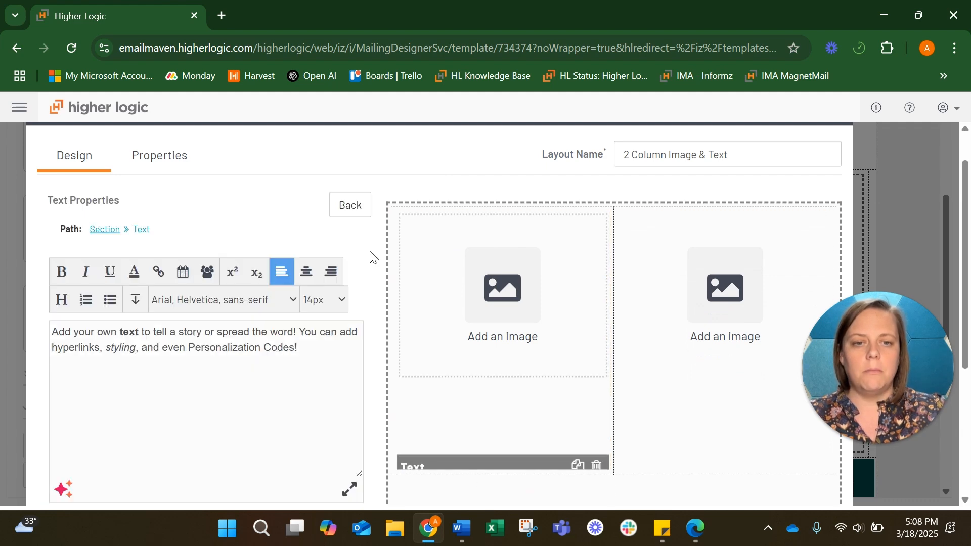
click(356, 221)
drag(223, 306, 722, 381)
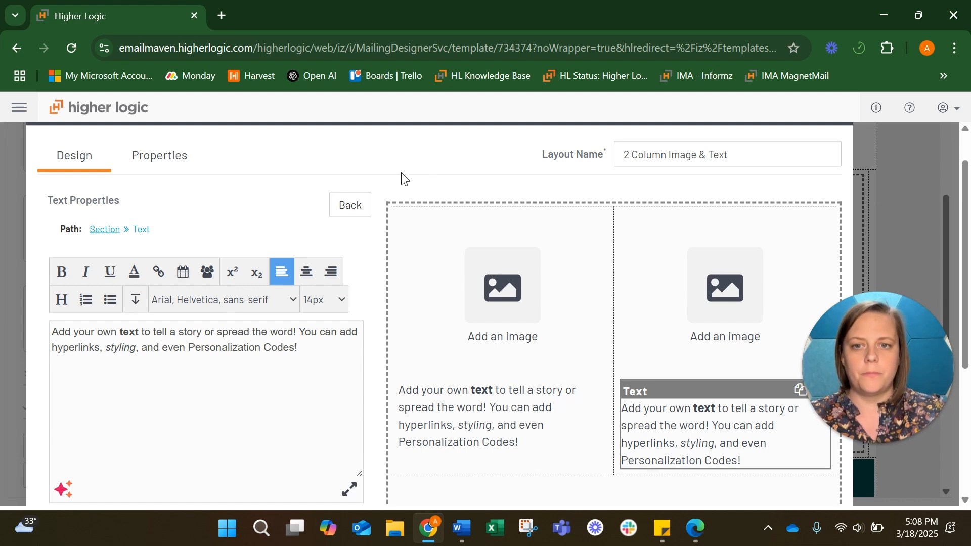
scroll(403, 181, down, 4)
click(812, 463)
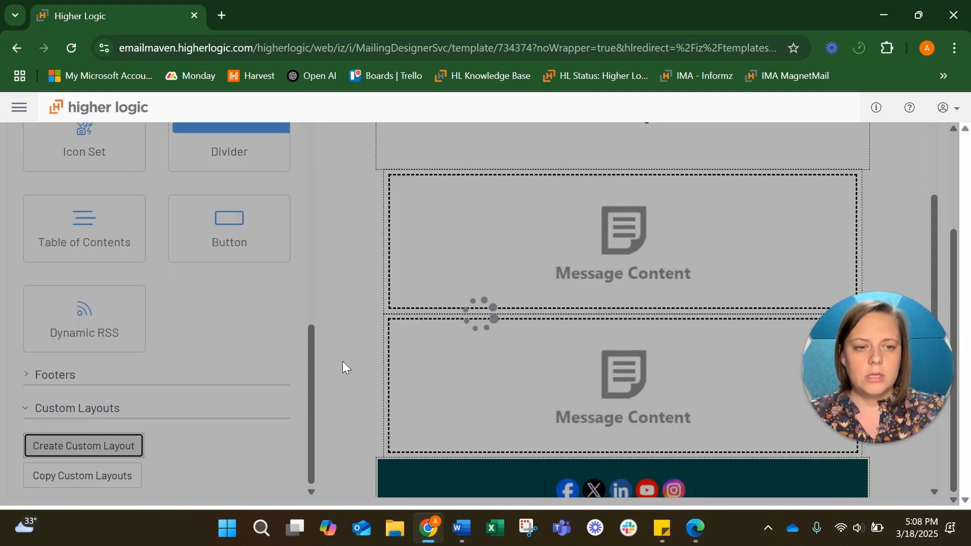
Create another custom layout for the template and name it "2 Column Text with Button"
scroll(133, 401, down, 2)
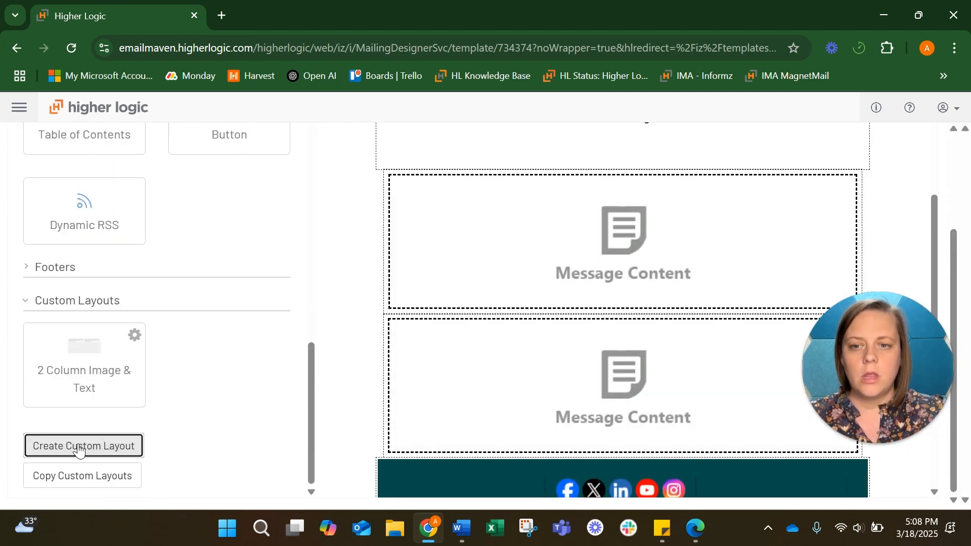
click(76, 446)
click(734, 217)
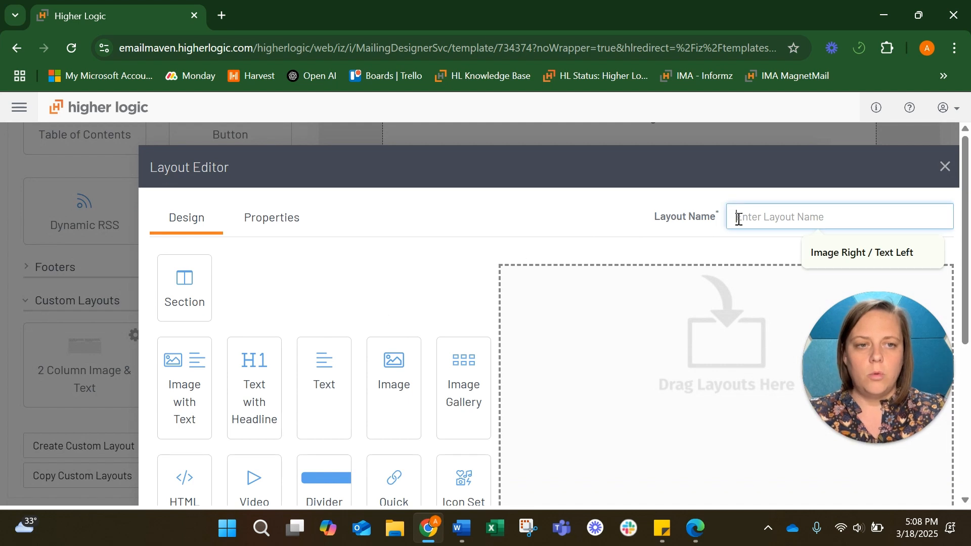
text(1 C)
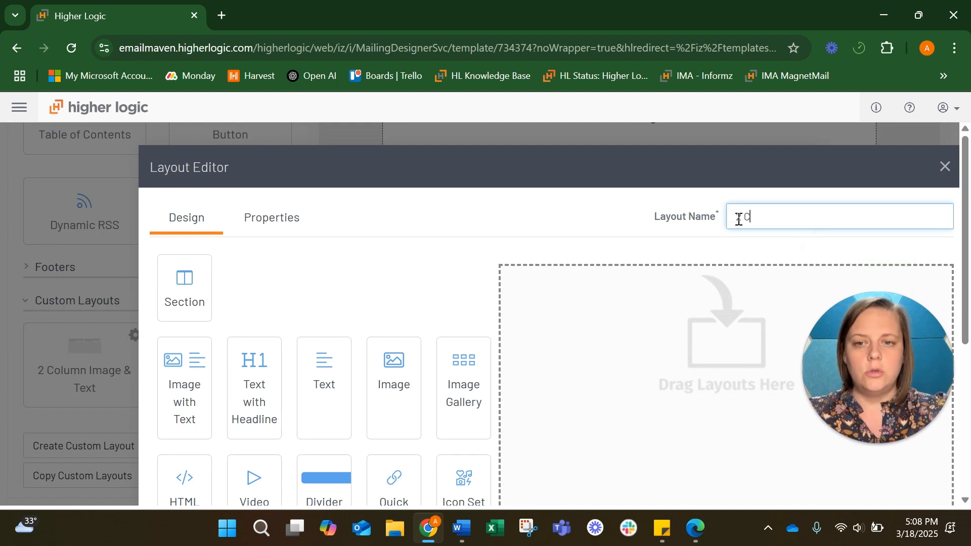
text(olumn Imag)
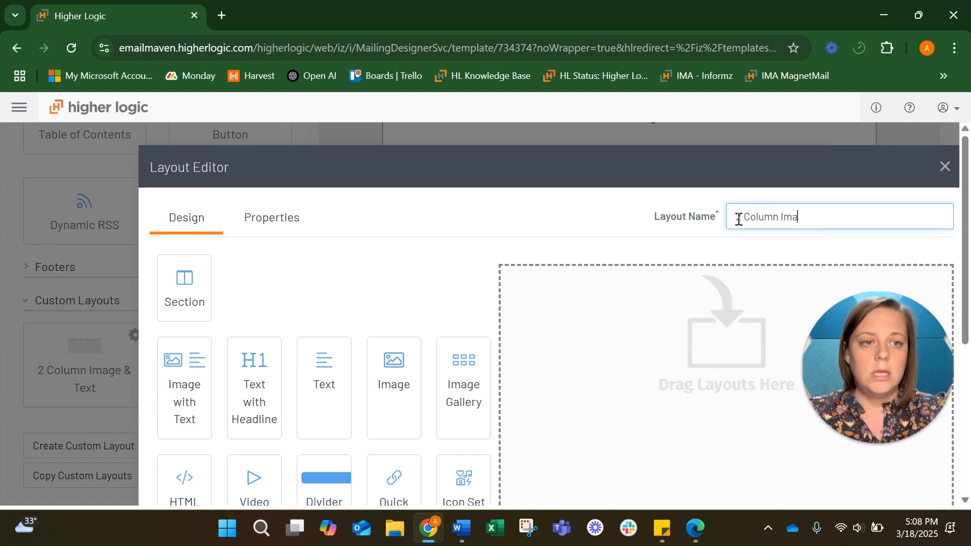
key(BackSpace)
key(BackSpace)
key(BackSpace)
key(BackSpace)
text(Text)
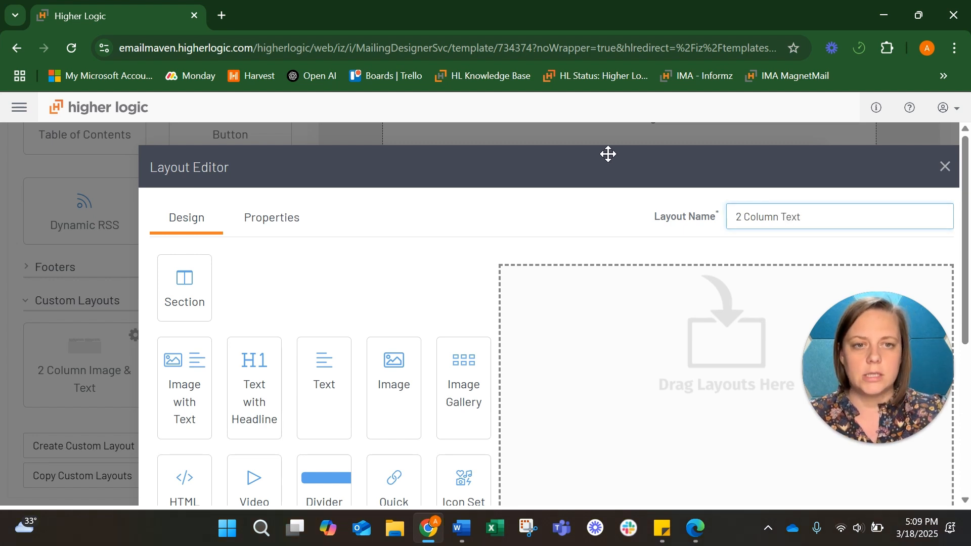
drag(609, 154, 488, 141)
click(706, 208)
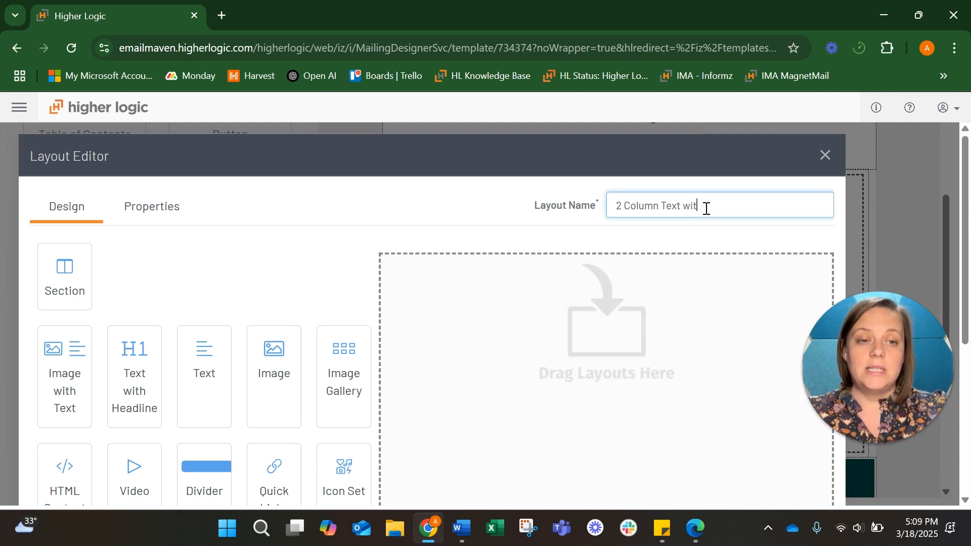
text(with Buttom)
key(BackSpace)
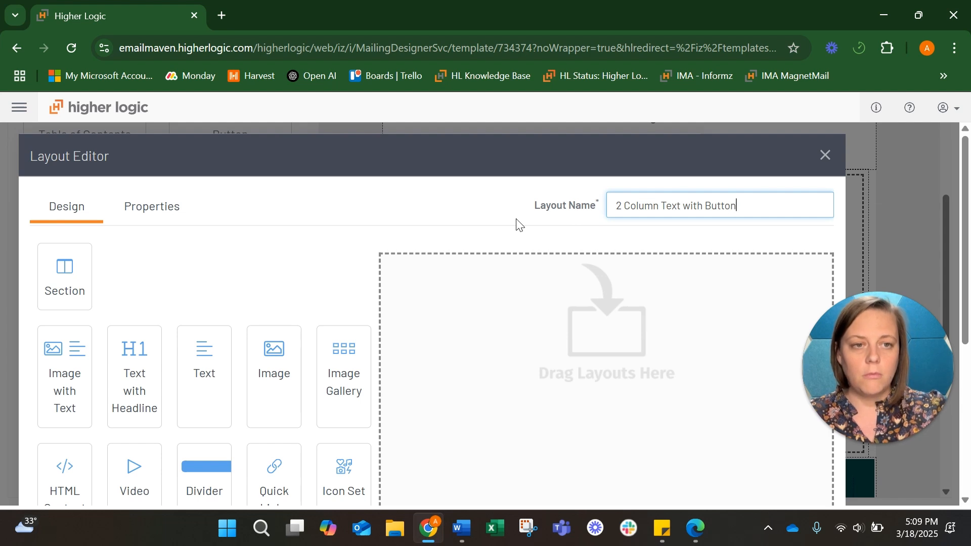
Add a section to the new layout and set its padding to 5px
drag(64, 276, 402, 306)
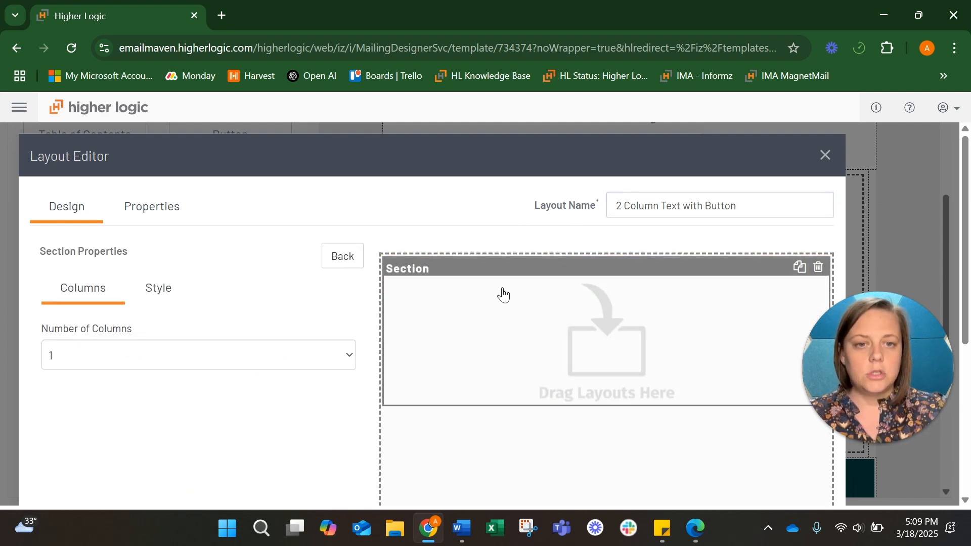
click(167, 298)
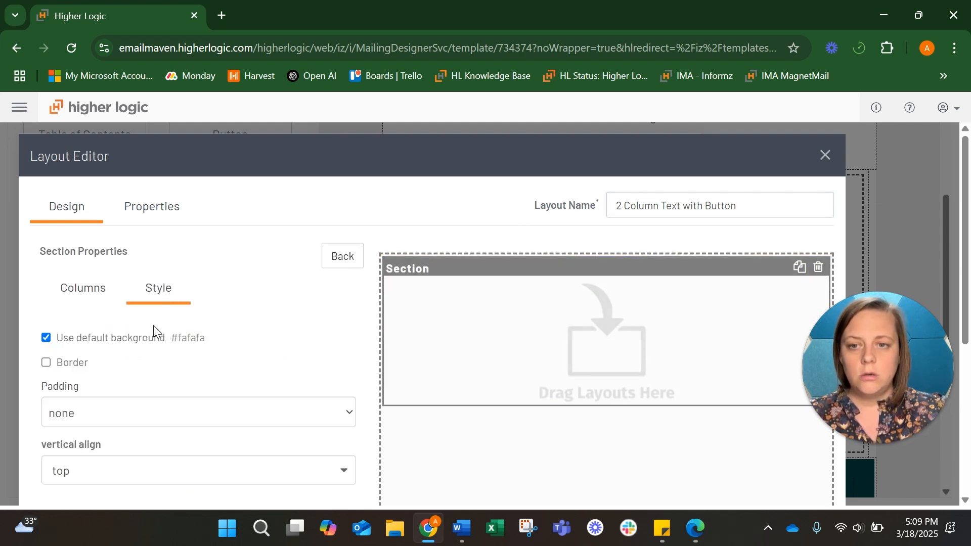
click(74, 399)
click(114, 122)
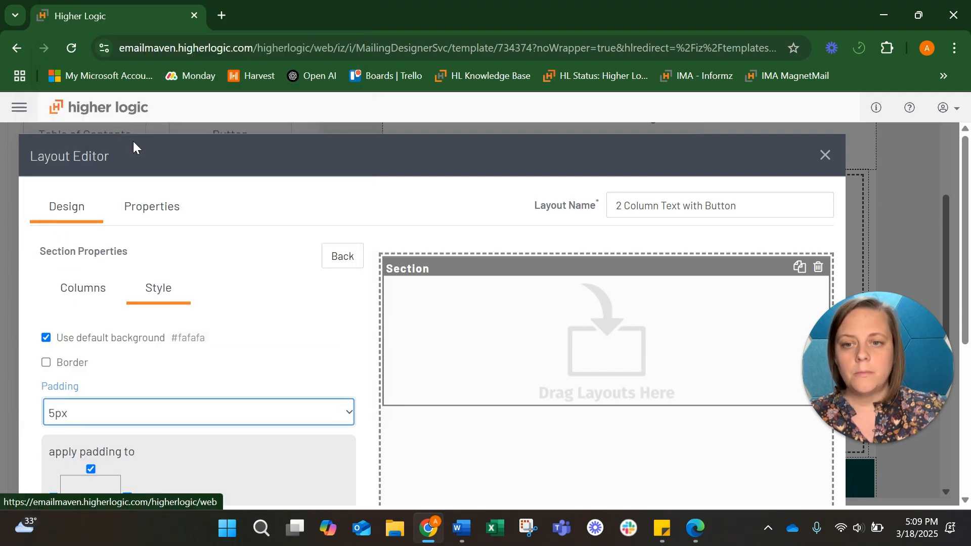
click(339, 264)
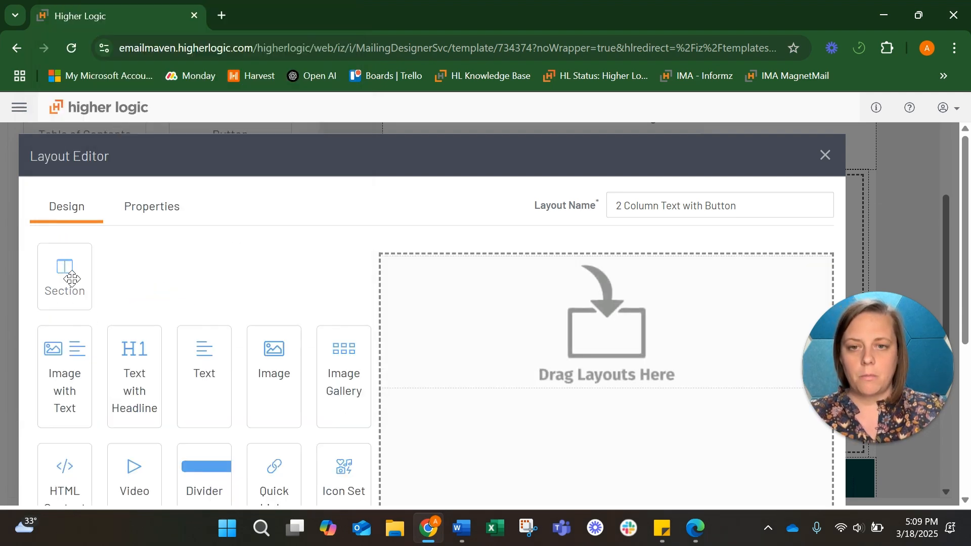
Reopen the properties of the section in the button layout and set its number of columns to 2
drag(72, 279, 635, 361)
click(134, 359)
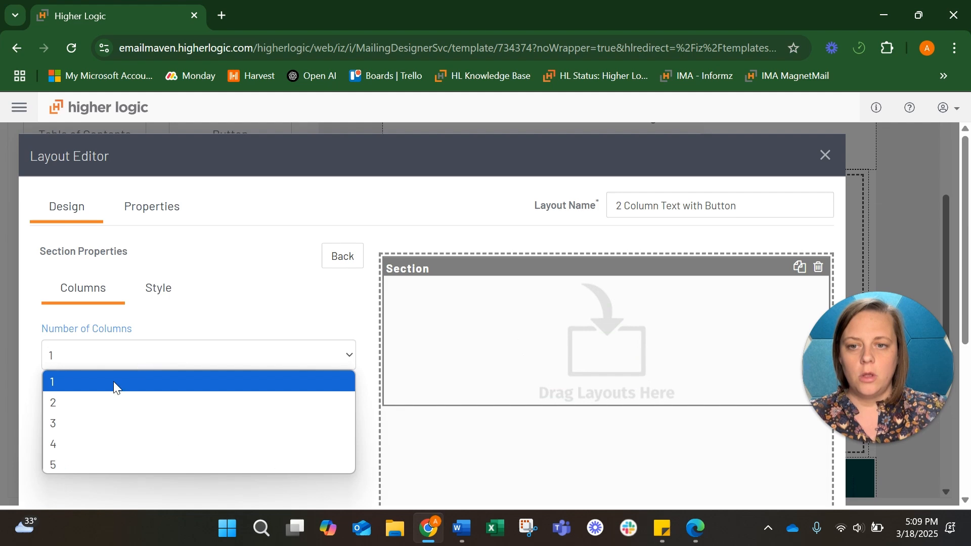
click(97, 403)
click(345, 257)
Add a text element to each of the section's two columns
scroll(348, 261, down, 2)
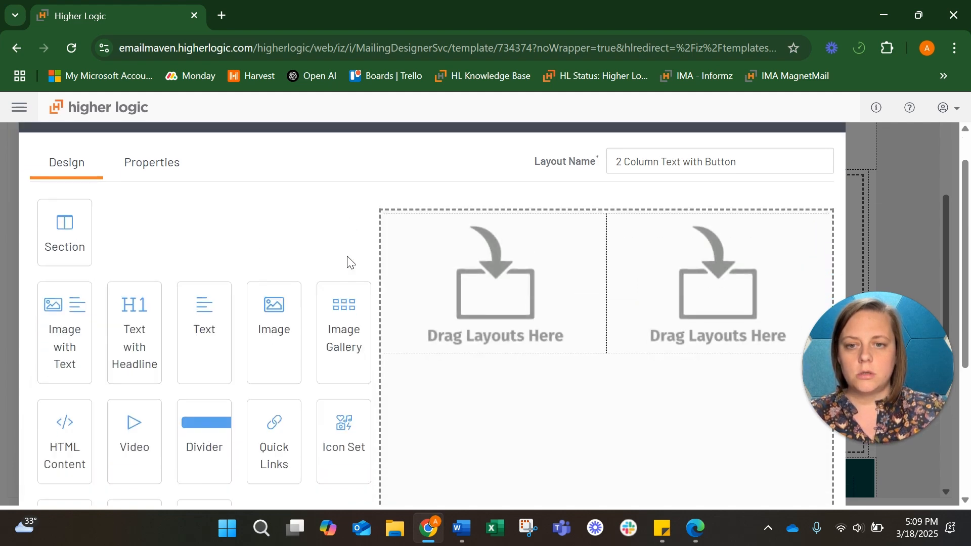
drag(232, 282, 452, 238)
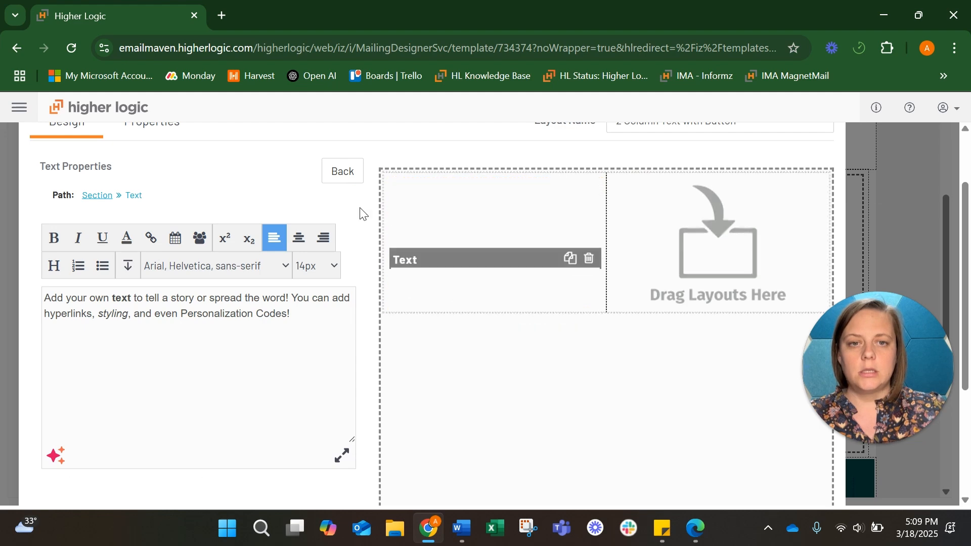
click(338, 169)
drag(200, 310, 654, 226)
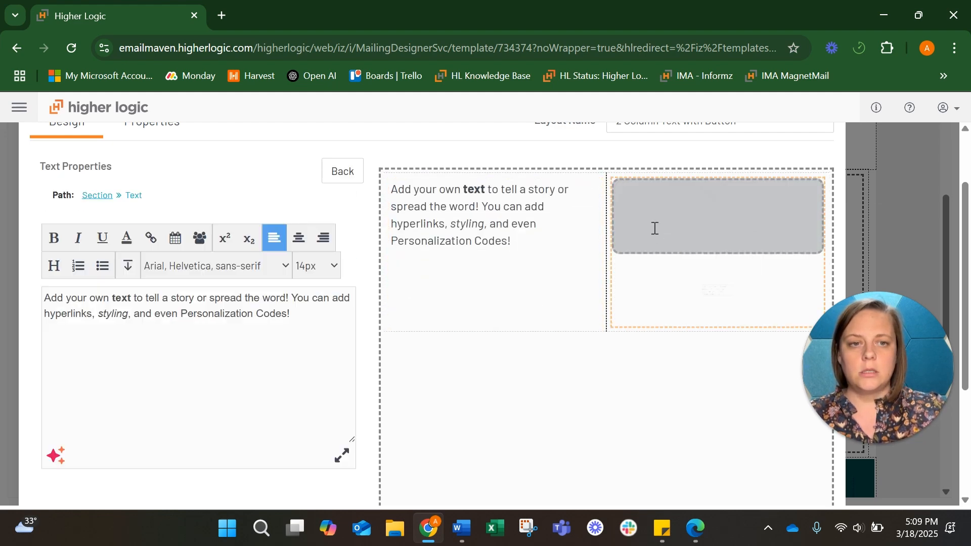
click(348, 186)
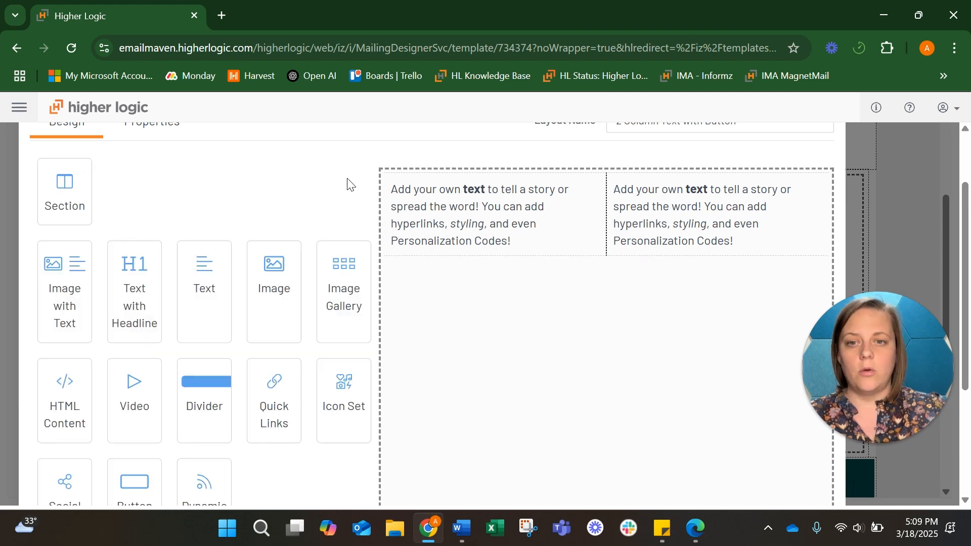
Add a button element below the text in each column
scroll(243, 256, down, 1)
drag(149, 436, 455, 209)
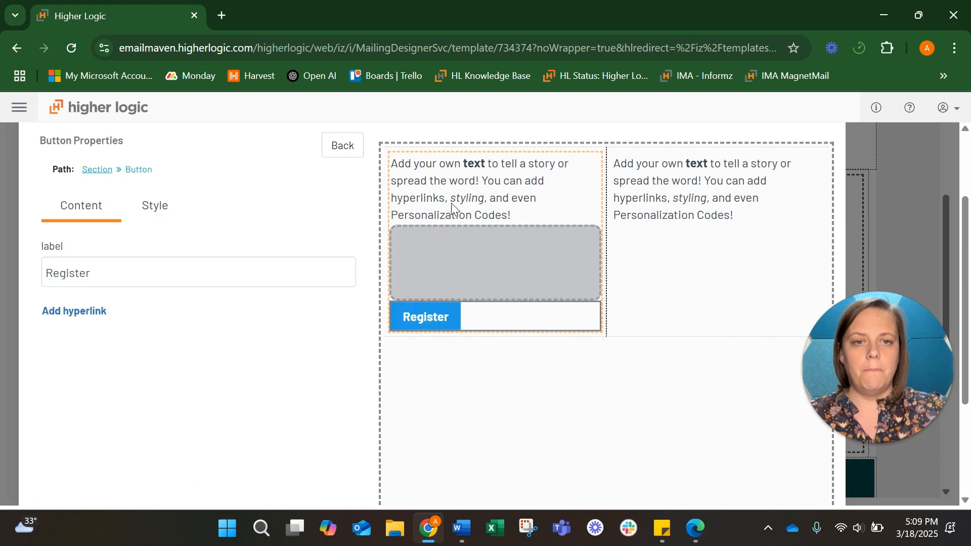
click(335, 160)
drag(146, 384, 750, 152)
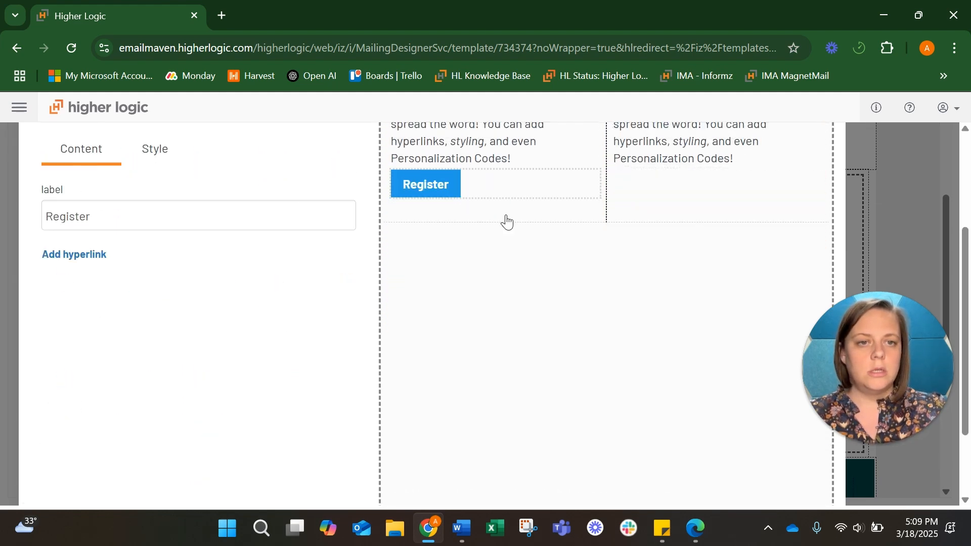
Override the default alignment of the first column's Register button and set it to center
click(458, 195)
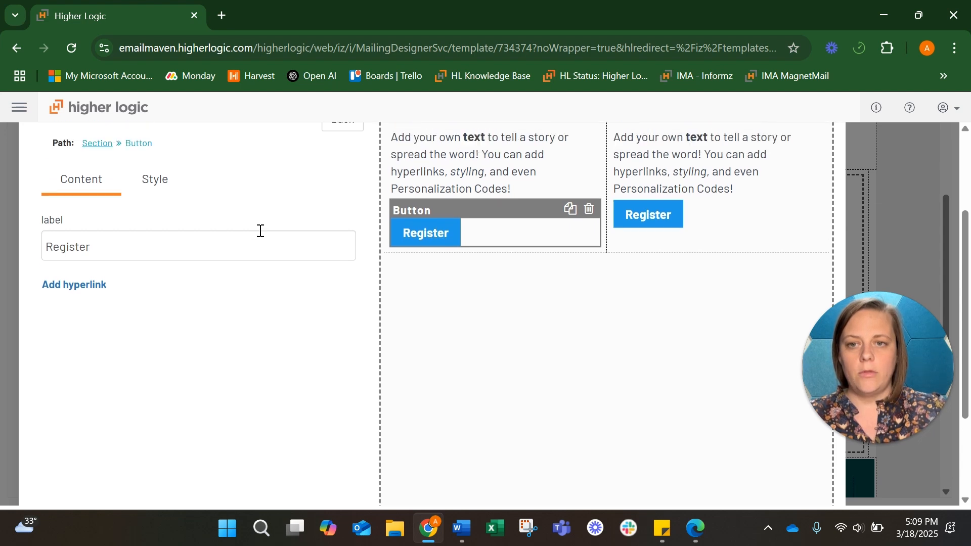
click(159, 215)
scroll(267, 244, down, 1)
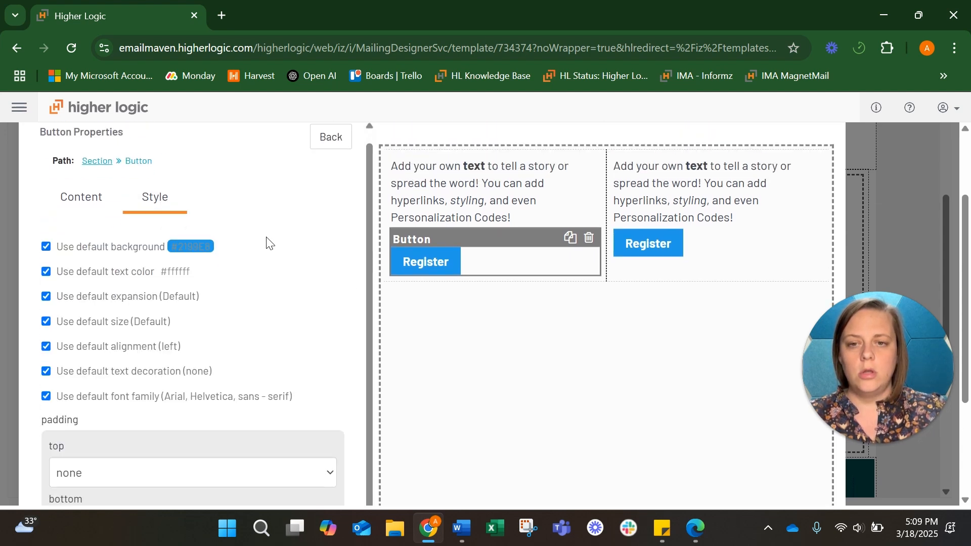
scroll(267, 243, down, 1)
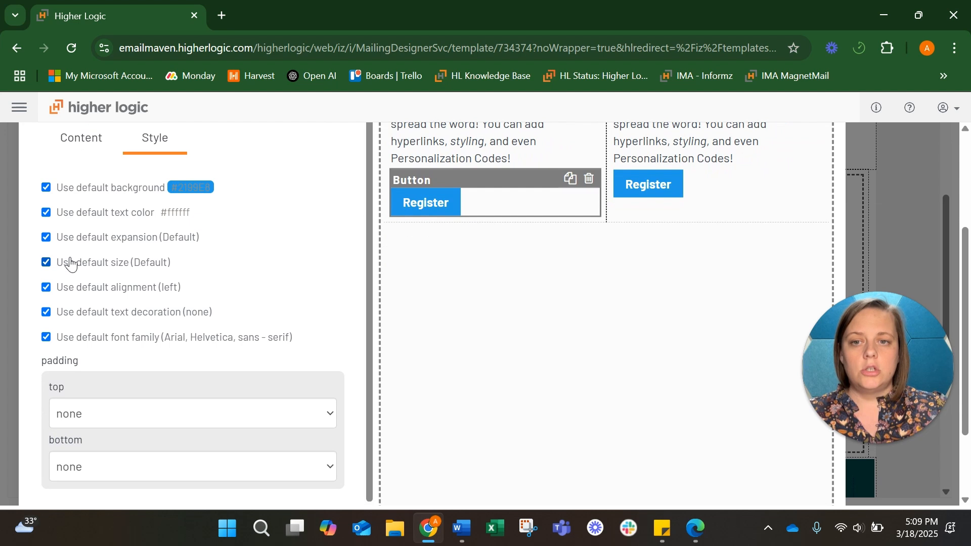
click(47, 288)
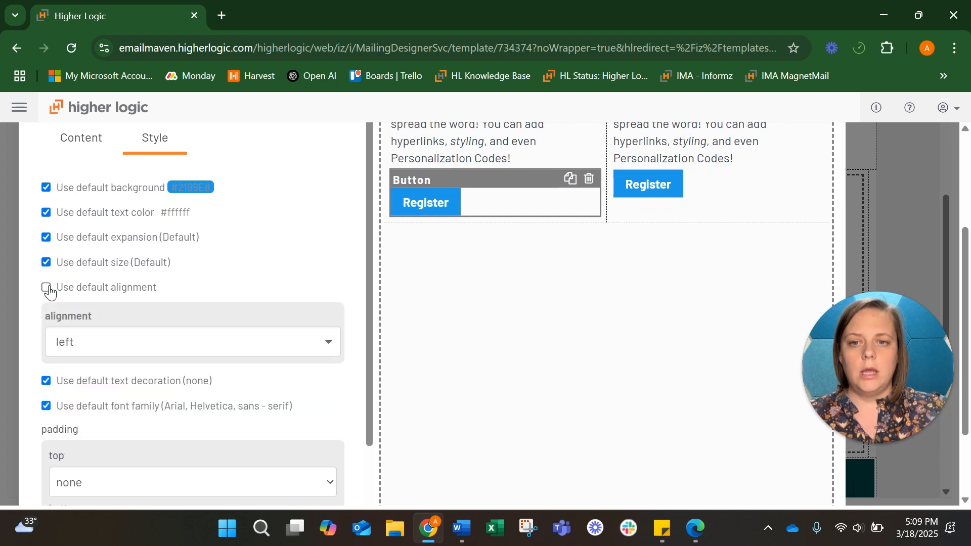
click(89, 340)
click(107, 394)
scroll(199, 311, down, 1)
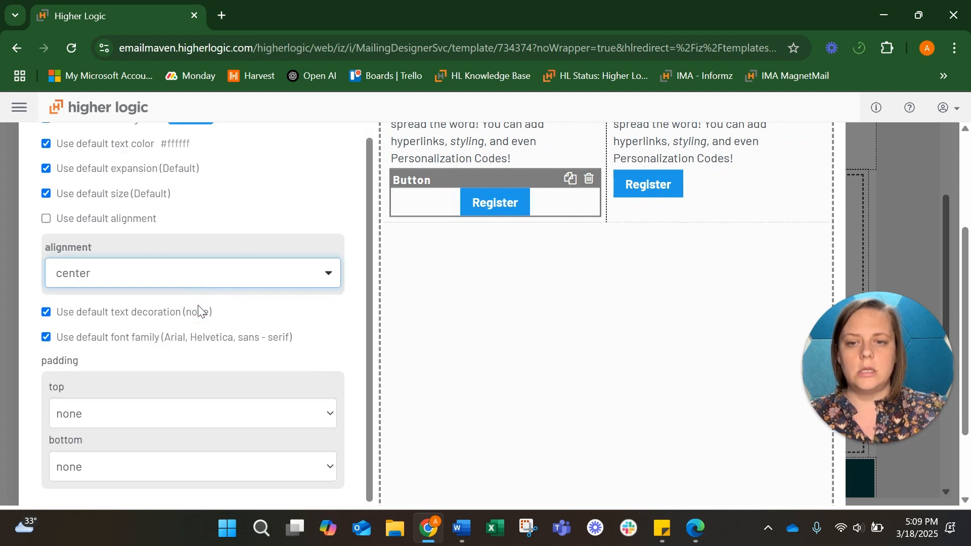
Override the default alignment of the second column's Register button and set it to center
scroll(198, 311, up, 1)
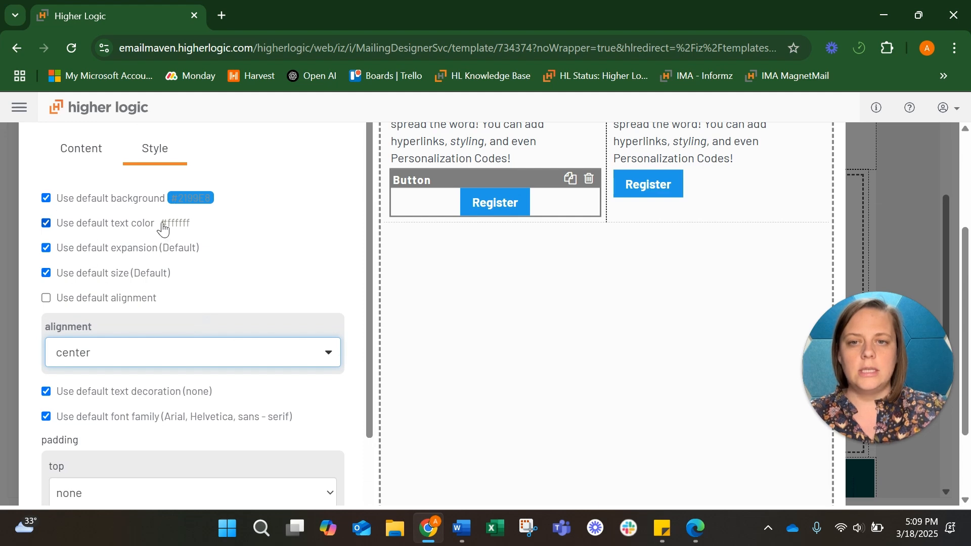
scroll(203, 288, up, 2)
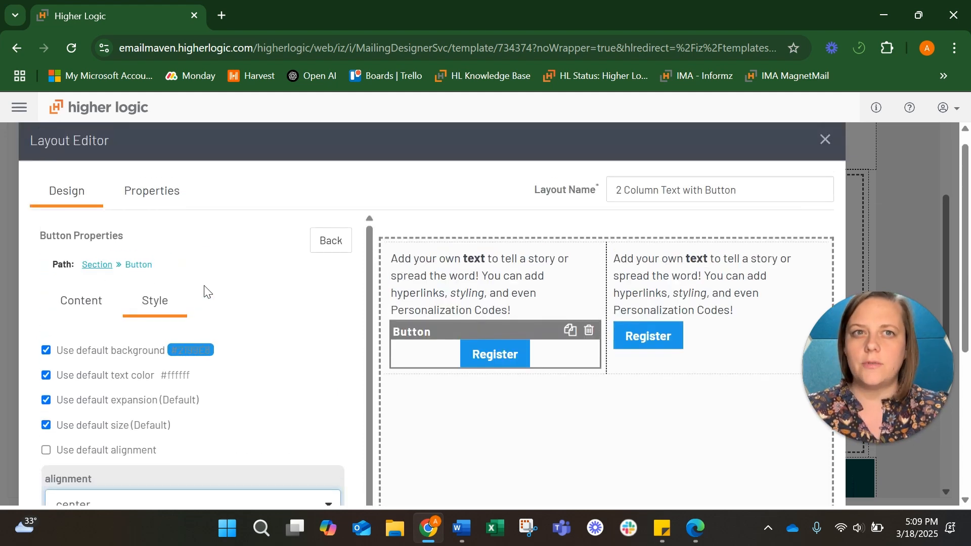
click(689, 355)
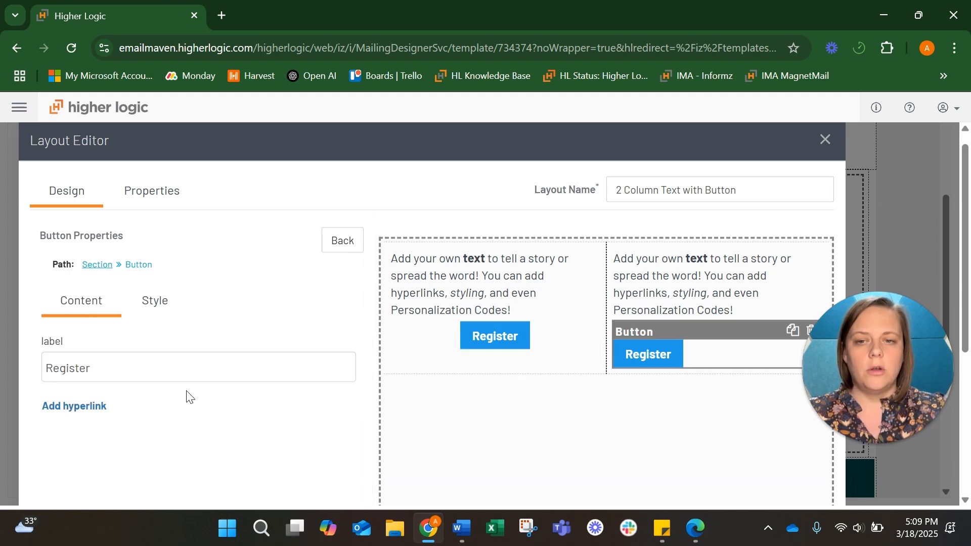
click(158, 300)
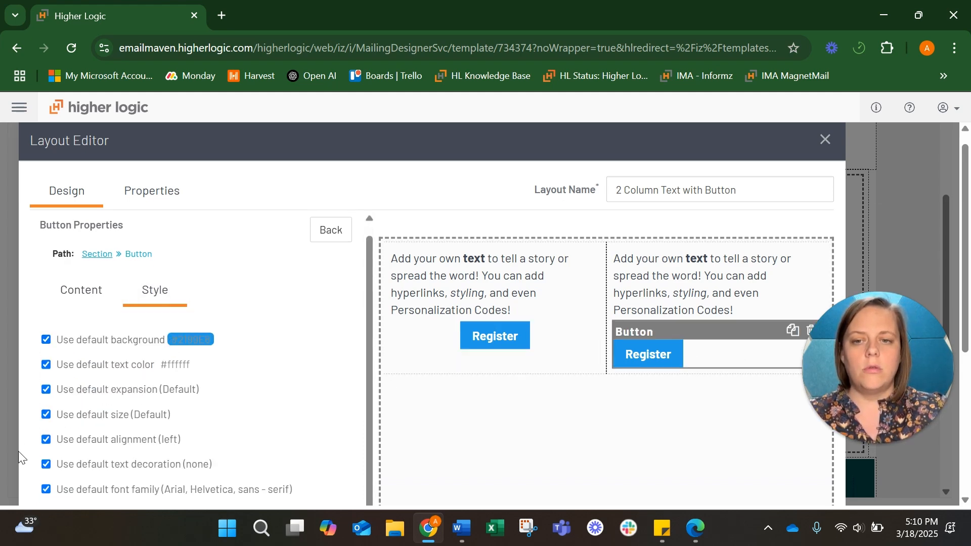
click(46, 440)
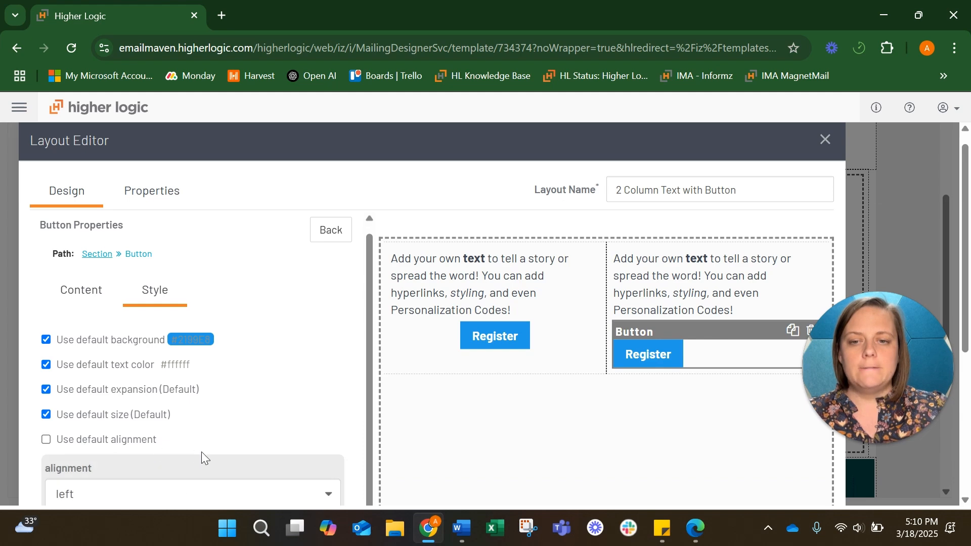
scroll(201, 451, down, 1)
click(168, 434)
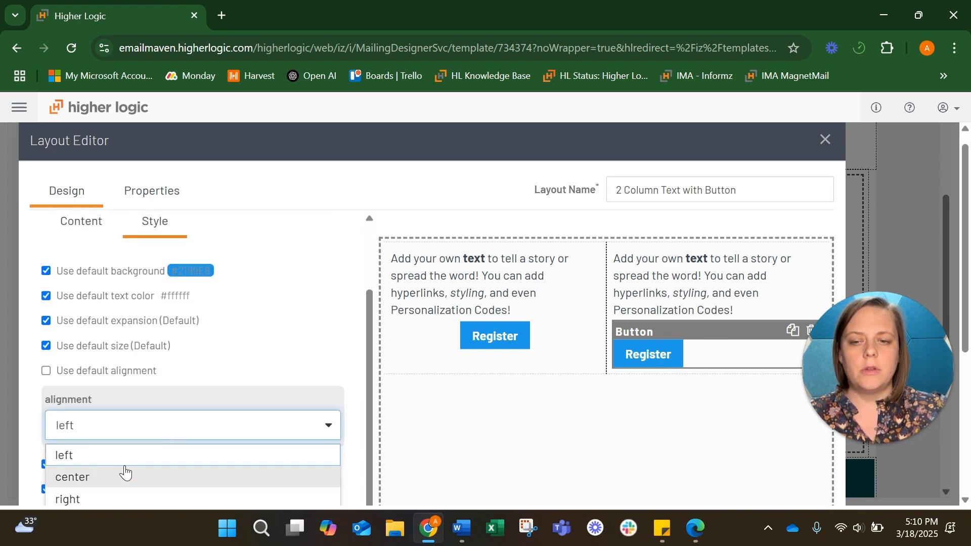
click(112, 485)
click(312, 211)
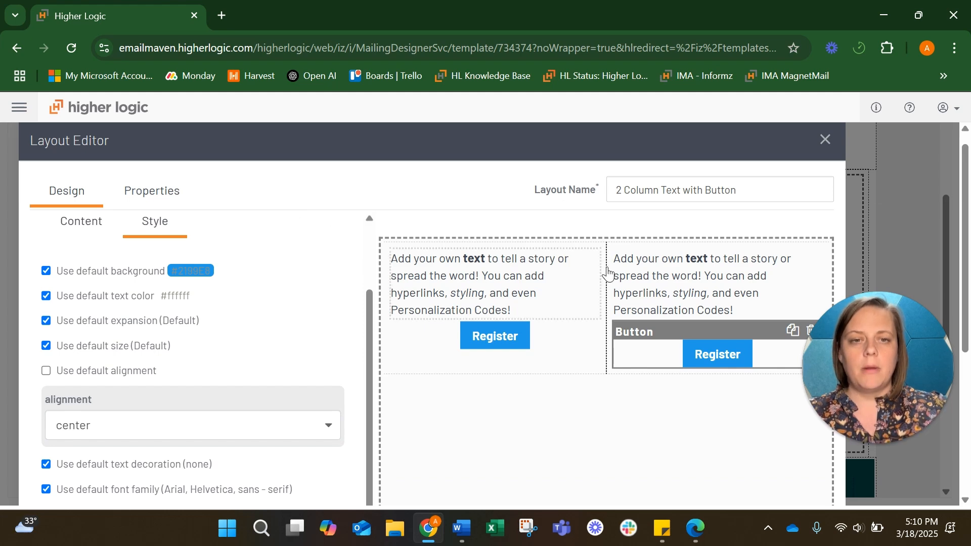
Inspect the properties of the section, the first column's text and its Register button for spacing options
click(607, 376)
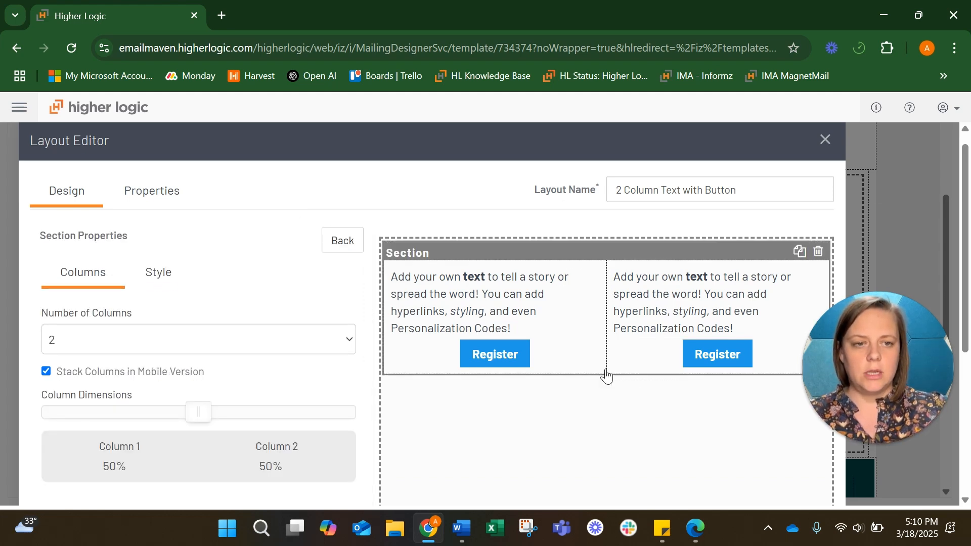
click(511, 299)
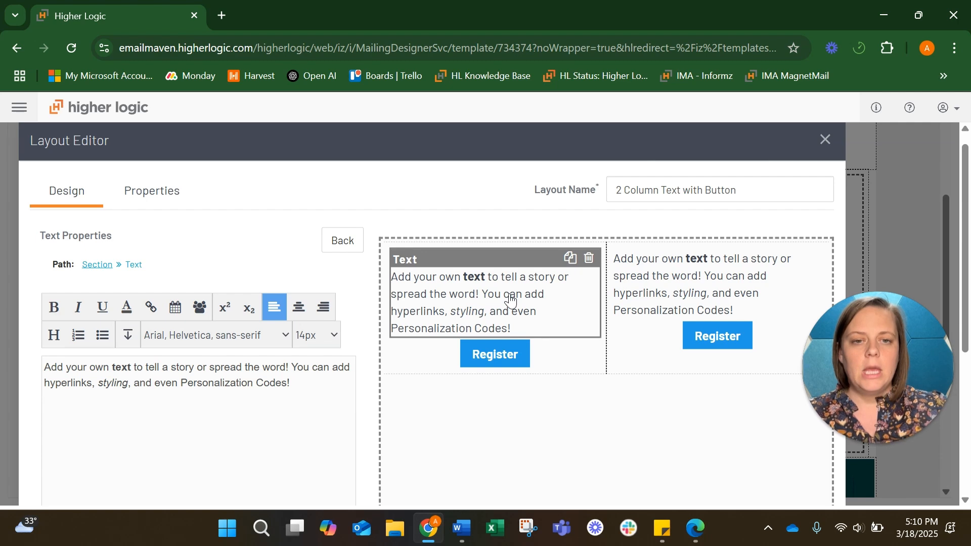
scroll(268, 253, down, 2)
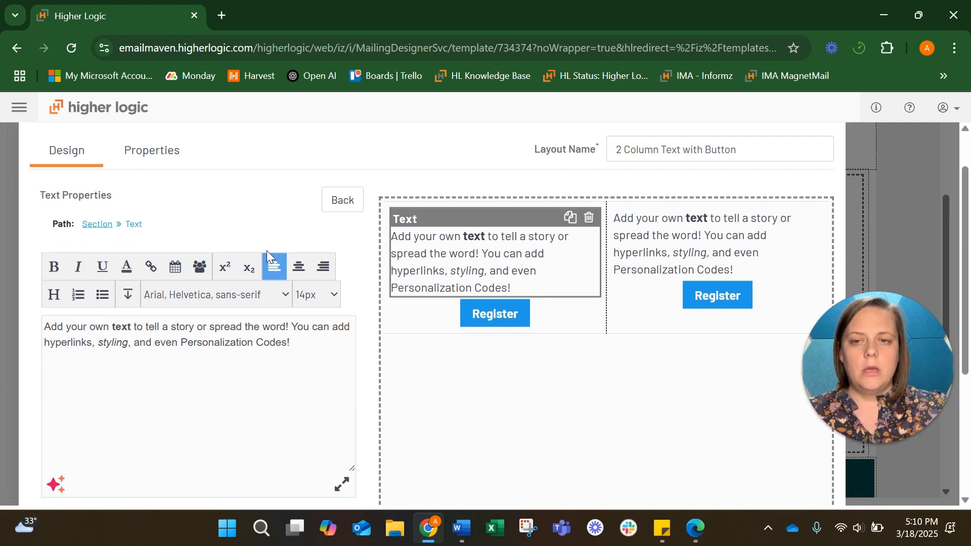
click(466, 273)
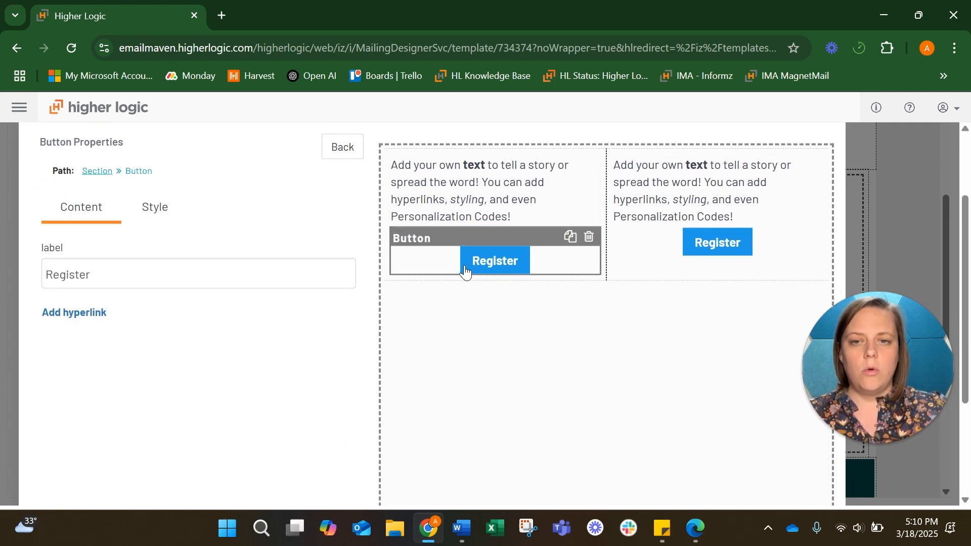
click(172, 208)
scroll(291, 303, down, 2)
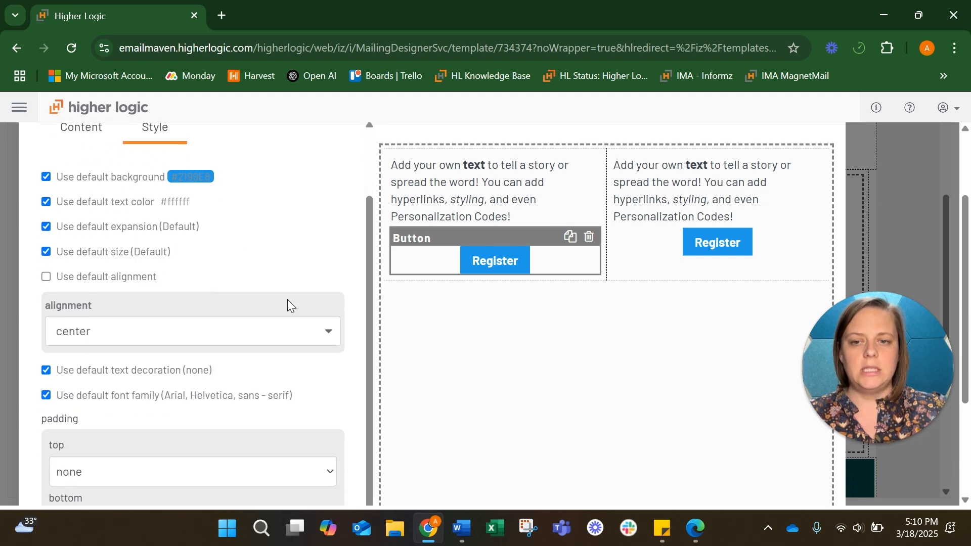
click(458, 194)
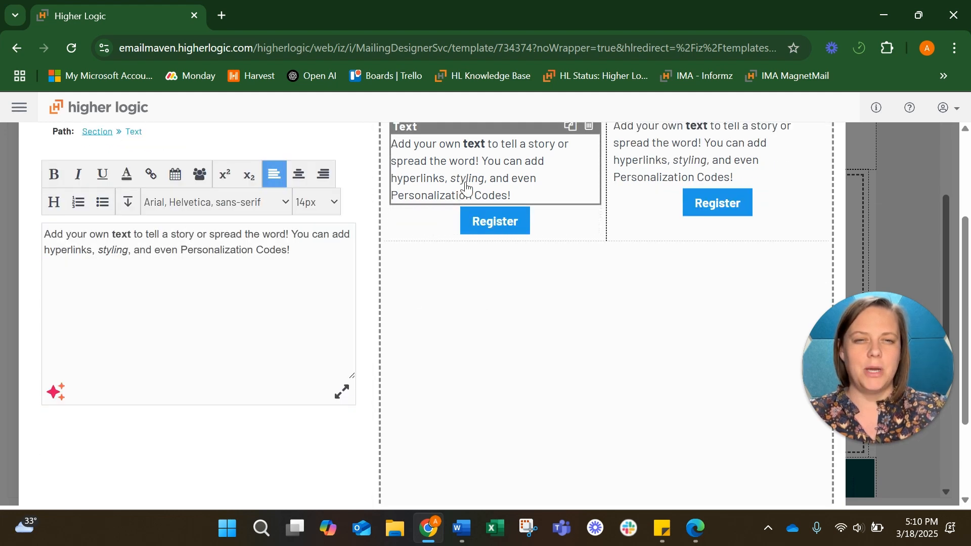
Set the top and bottom padding of the first column's Register button to 10px
click(496, 226)
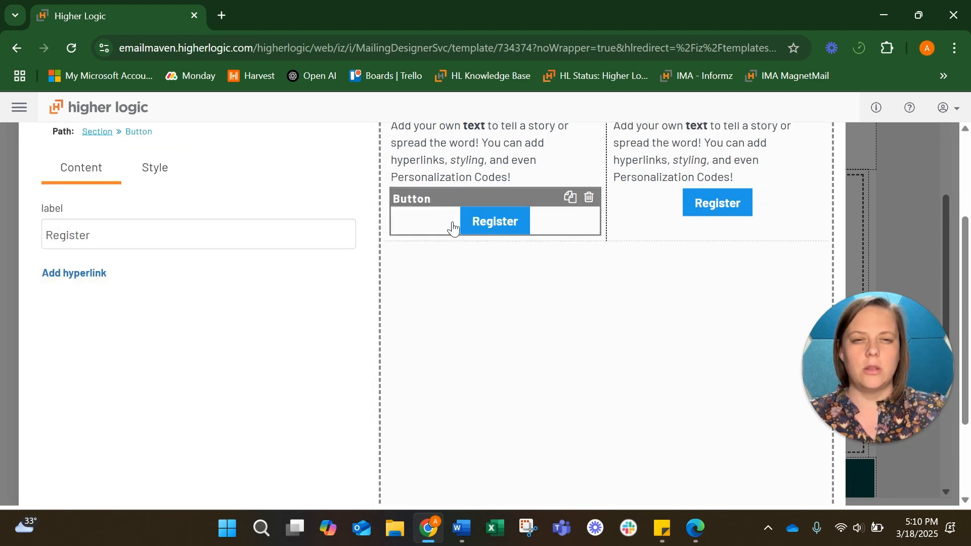
click(162, 174)
scroll(174, 186, down, 2)
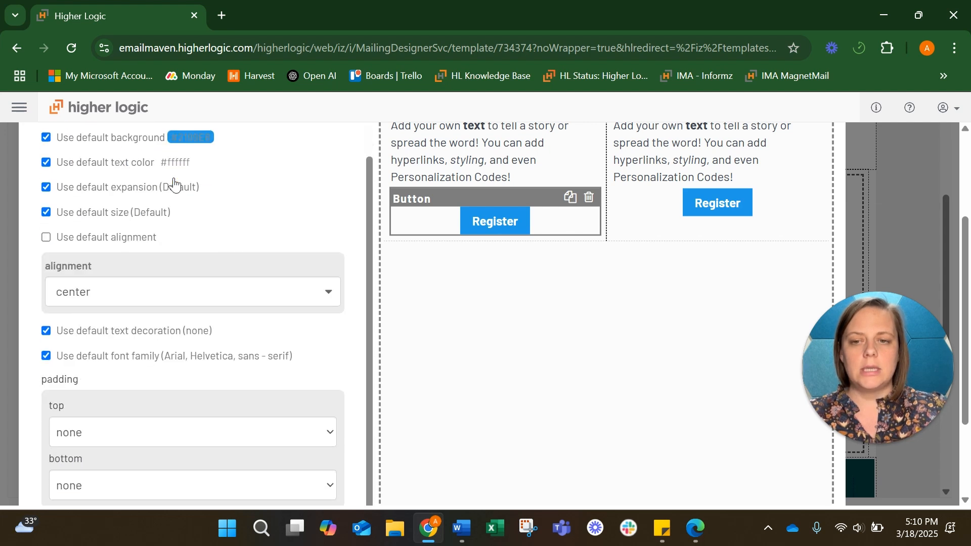
scroll(173, 351, down, 2)
click(166, 333)
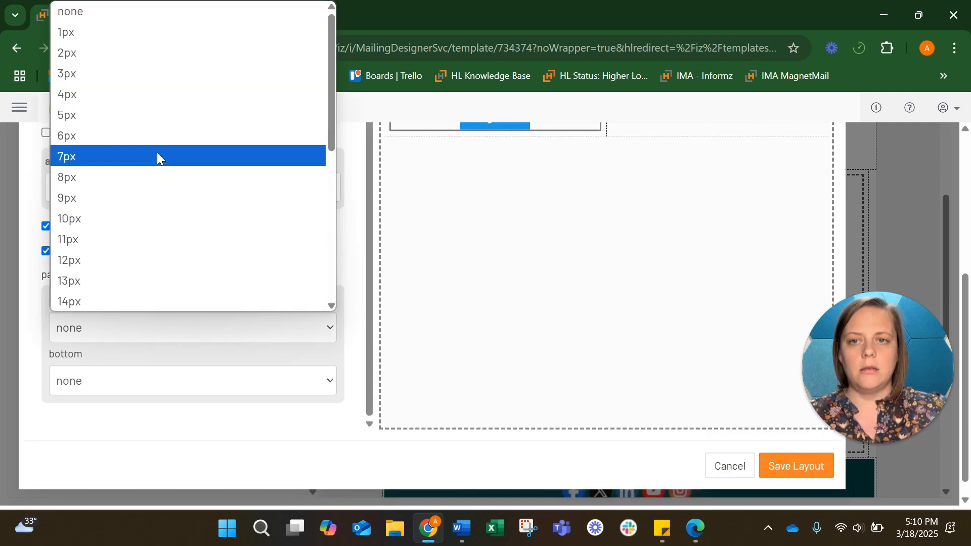
click(151, 219)
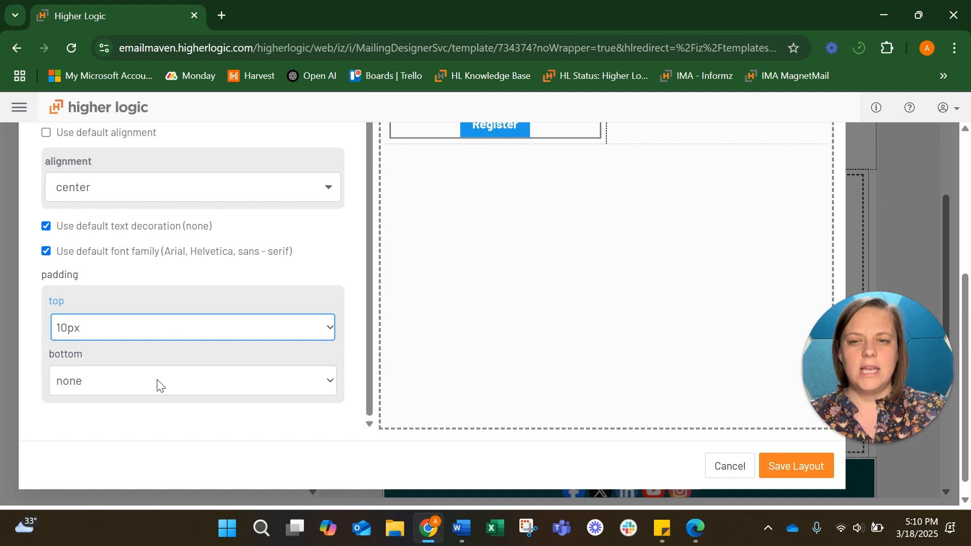
click(160, 385)
click(155, 213)
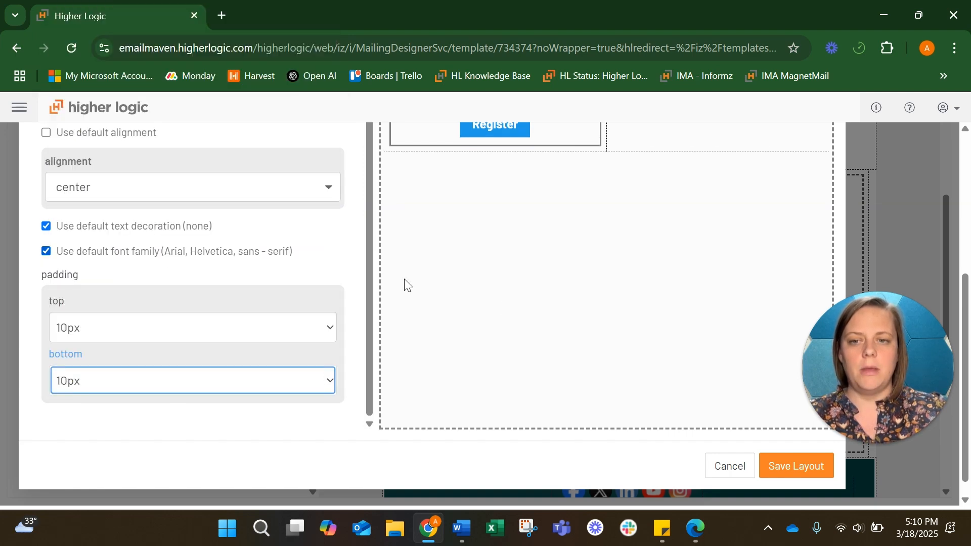
Give the second column's Register button 10px of padding at the top and bottom
scroll(506, 308, up, 2)
click(747, 232)
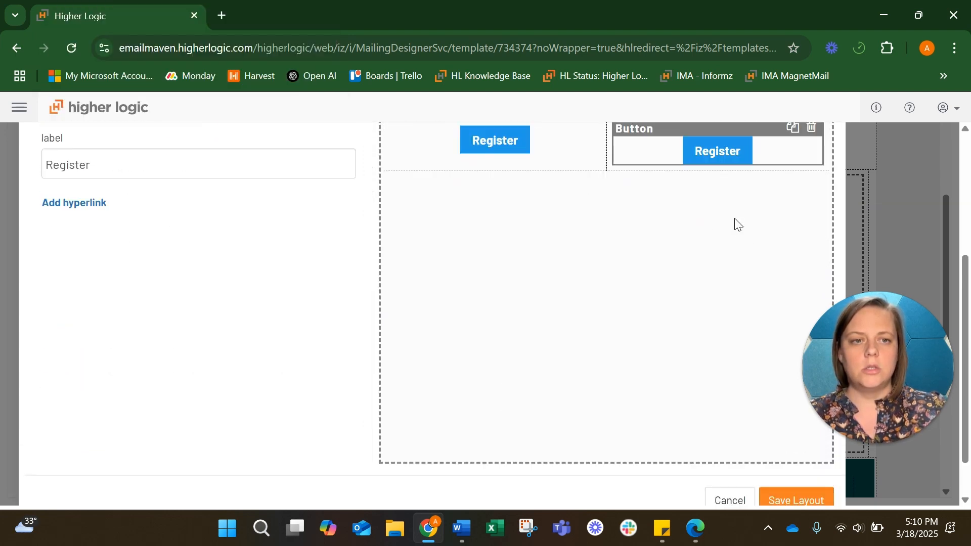
scroll(169, 329, up, 2)
click(146, 200)
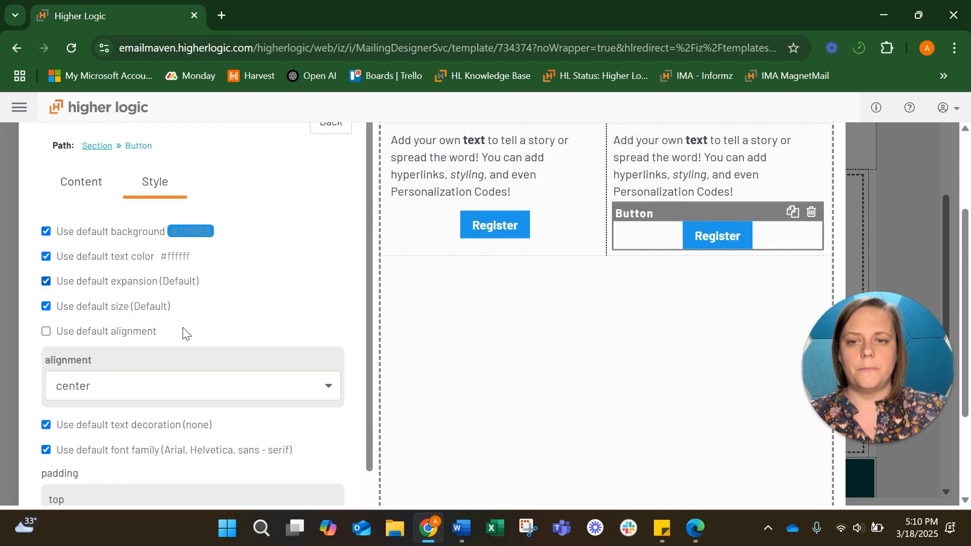
scroll(191, 348, down, 3)
scroll(190, 347, down, 2)
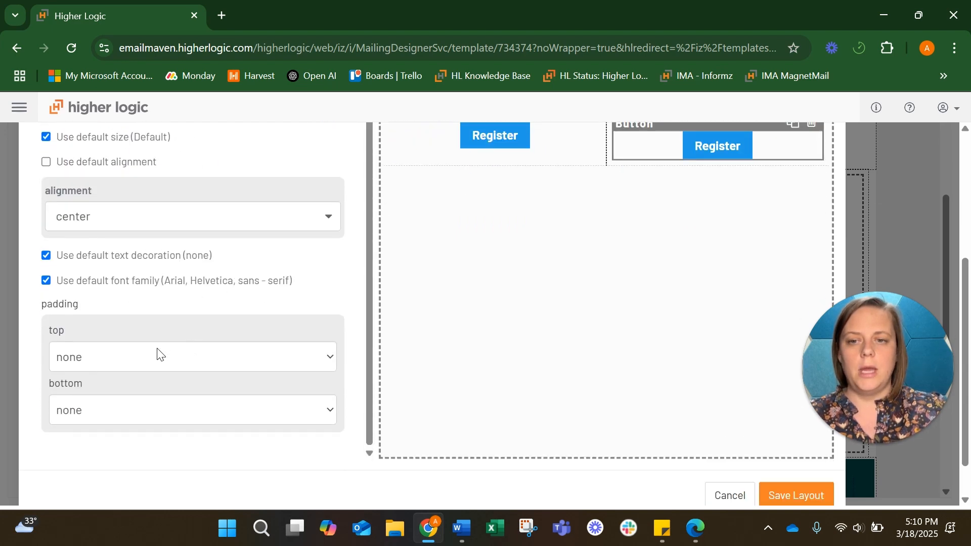
click(157, 354)
click(154, 213)
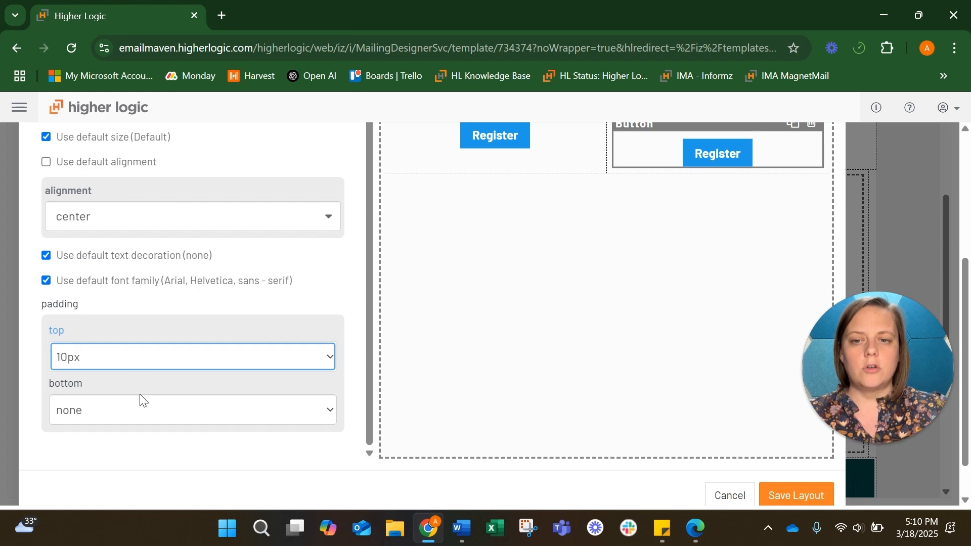
click(140, 412)
click(143, 219)
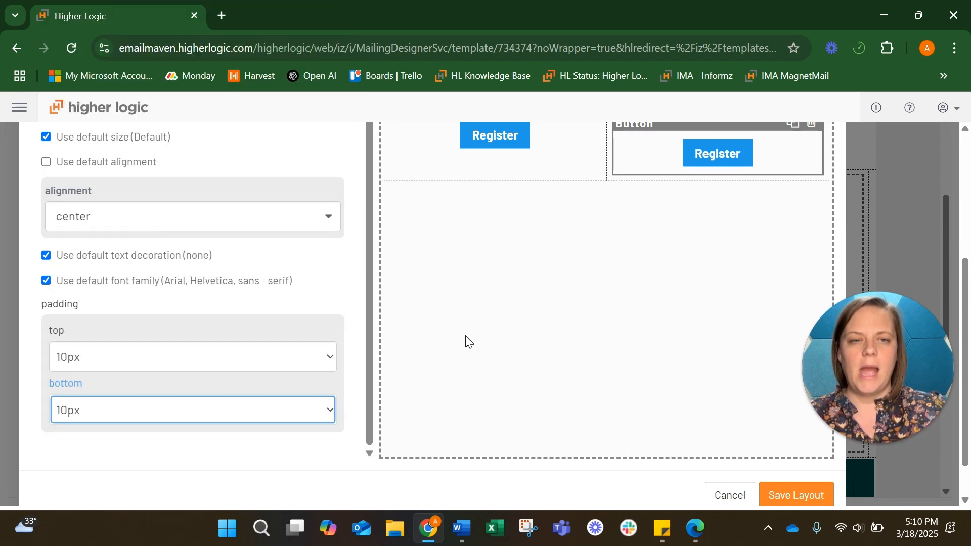
click(544, 321)
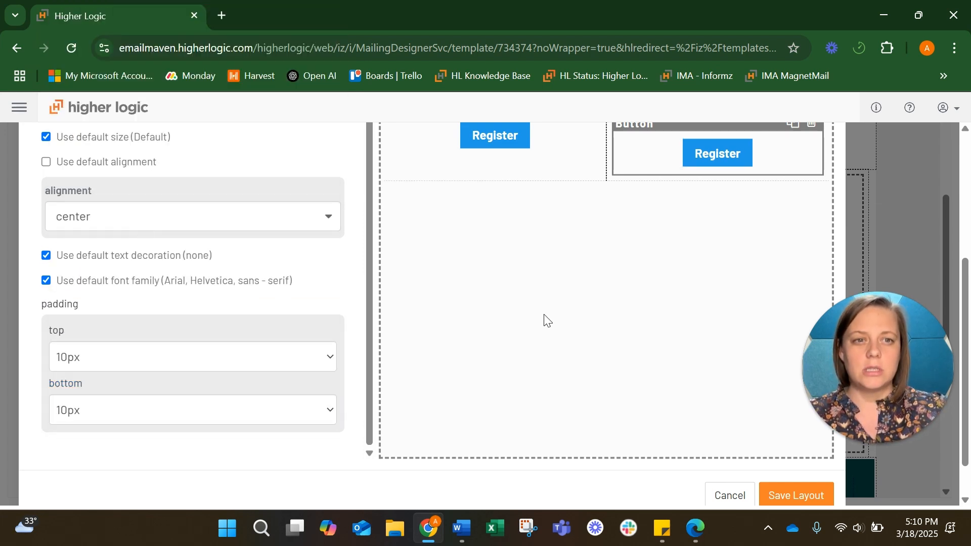
Check the whole two-column section and save the 2 Column Text with Button layout
scroll(544, 320, up, 4)
click(604, 252)
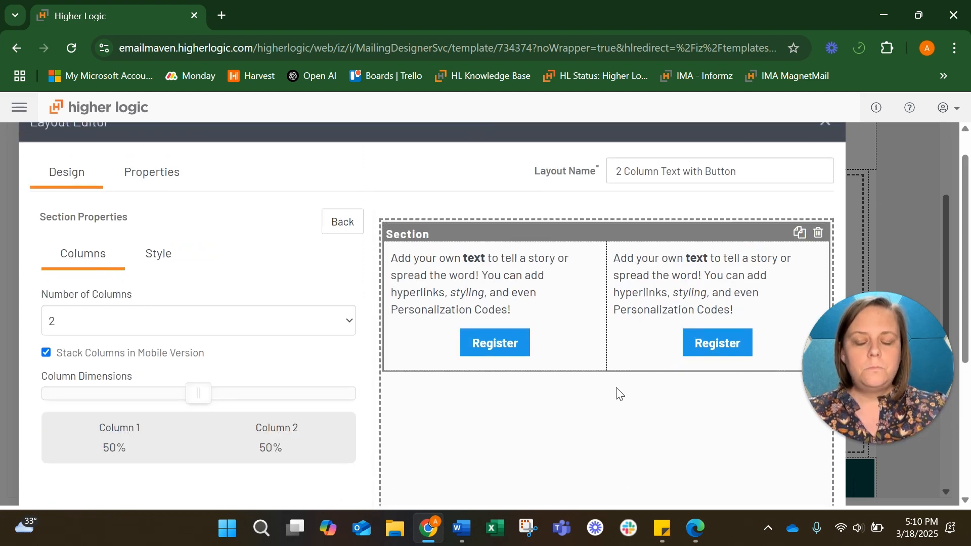
scroll(619, 394, down, 5)
click(783, 455)
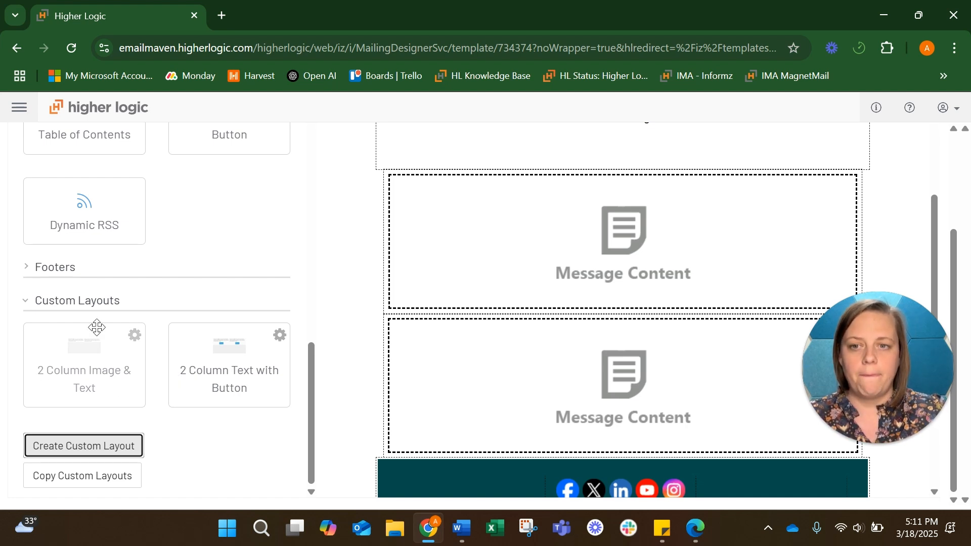
Collapse the Custom Layouts and Static Elements groups of the template's building blocks
click(28, 302)
scroll(63, 415, up, 8)
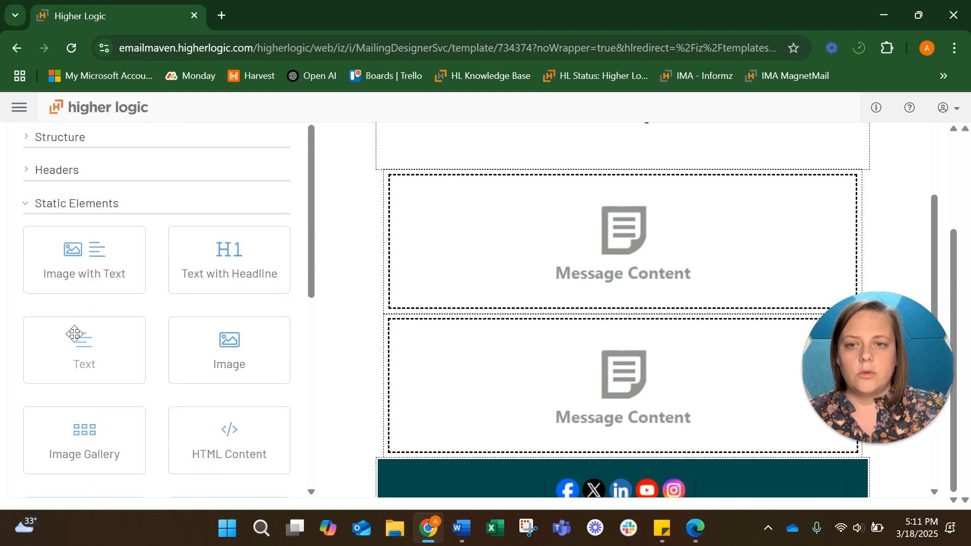
click(37, 209)
scroll(453, 297, down, 3)
scroll(452, 297, up, 10)
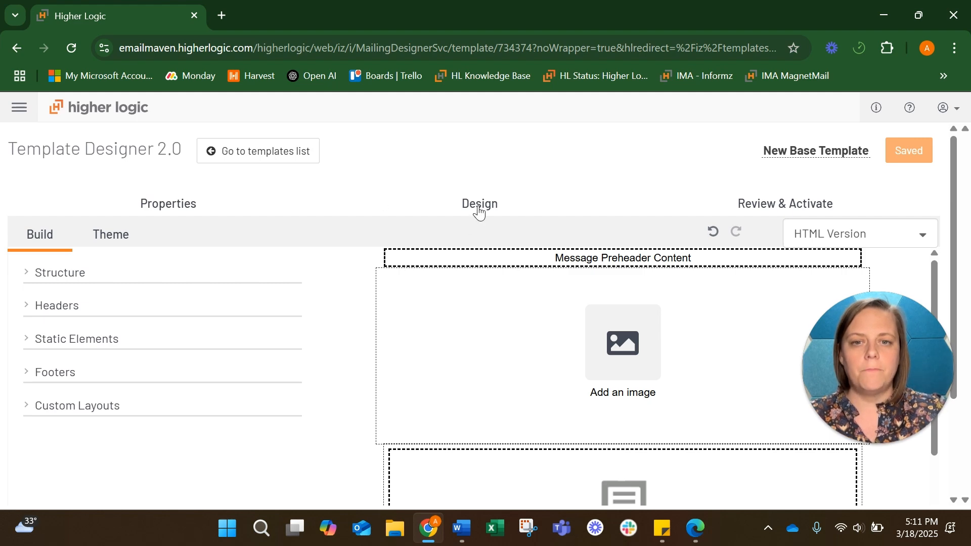
Review the desktop preview of the base template and activate the template
click(787, 215)
scroll(796, 318, down, 4)
scroll(796, 317, up, 4)
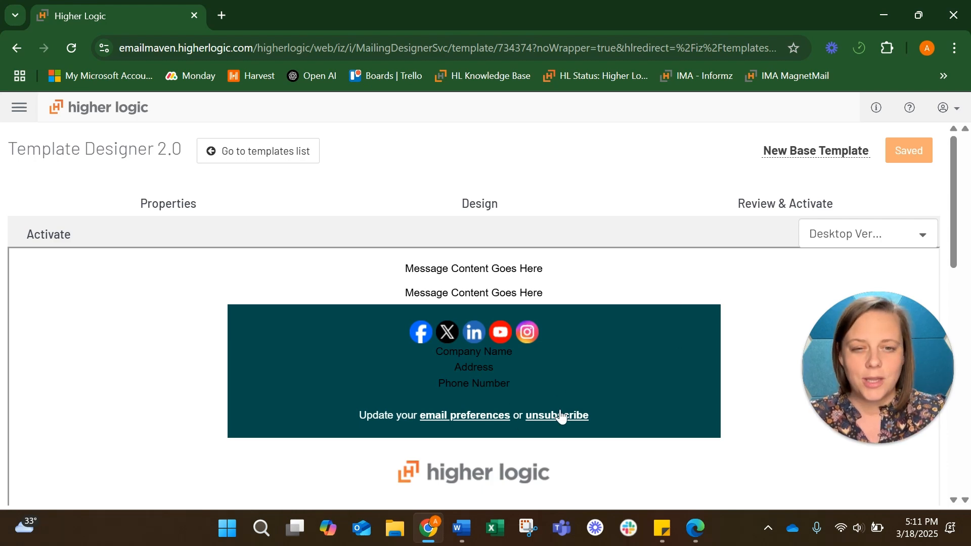
scroll(652, 408, down, 5)
scroll(651, 408, down, 1)
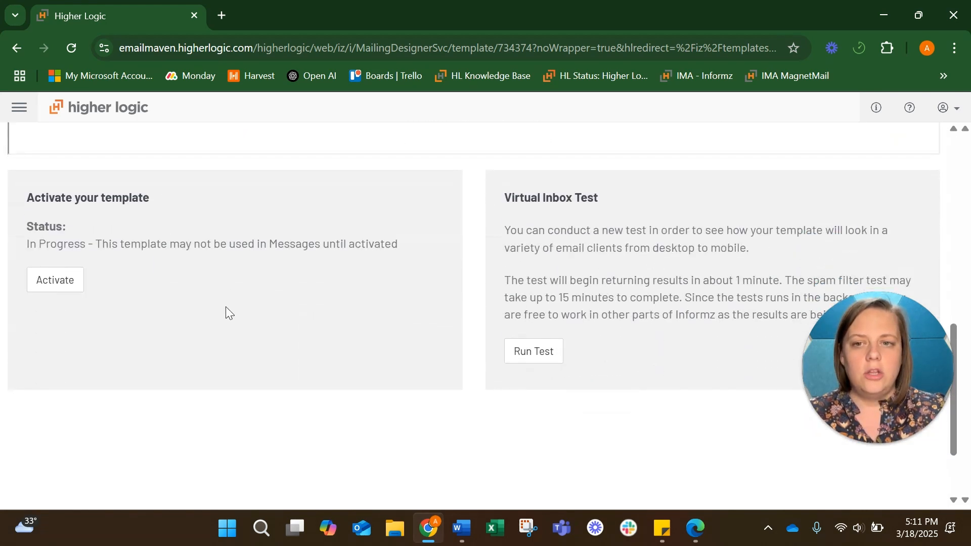
click(72, 284)
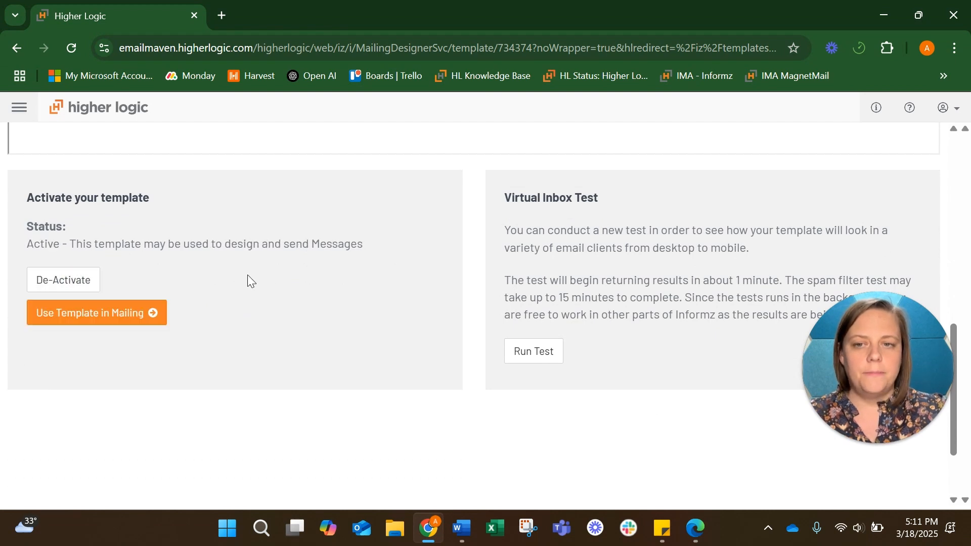
Start a mailing from the activated template and browse the layouts offered for its first content area
click(97, 316)
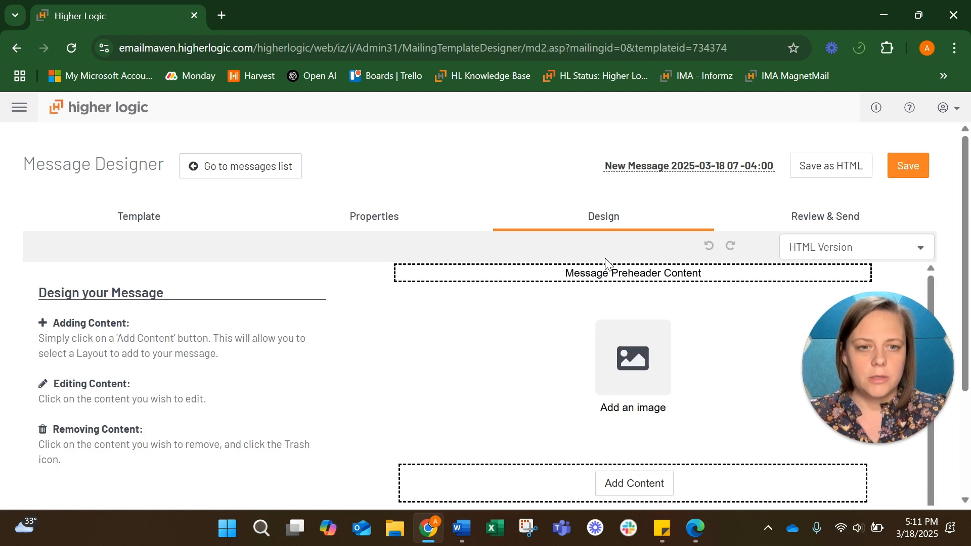
scroll(607, 263, down, 2)
click(623, 369)
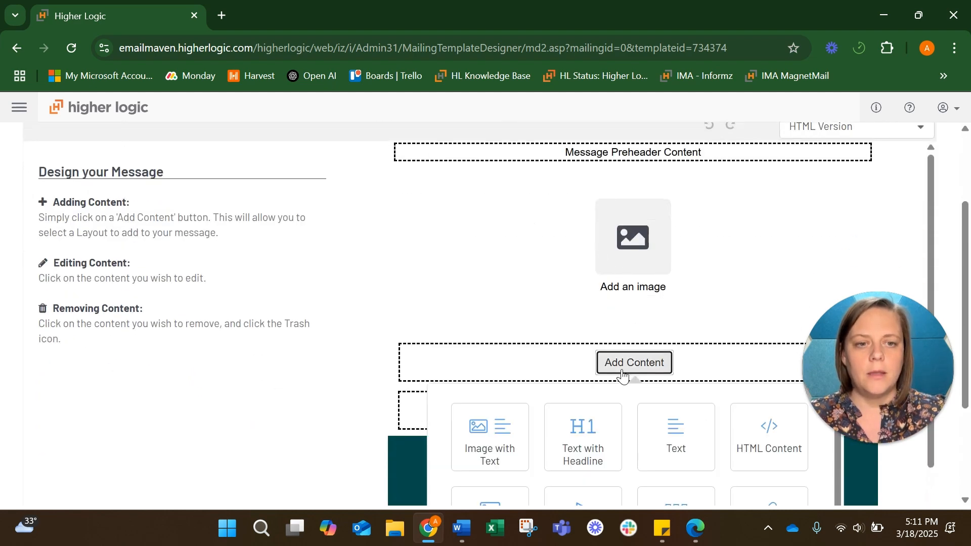
scroll(623, 375, down, 1)
scroll(706, 405, down, 1)
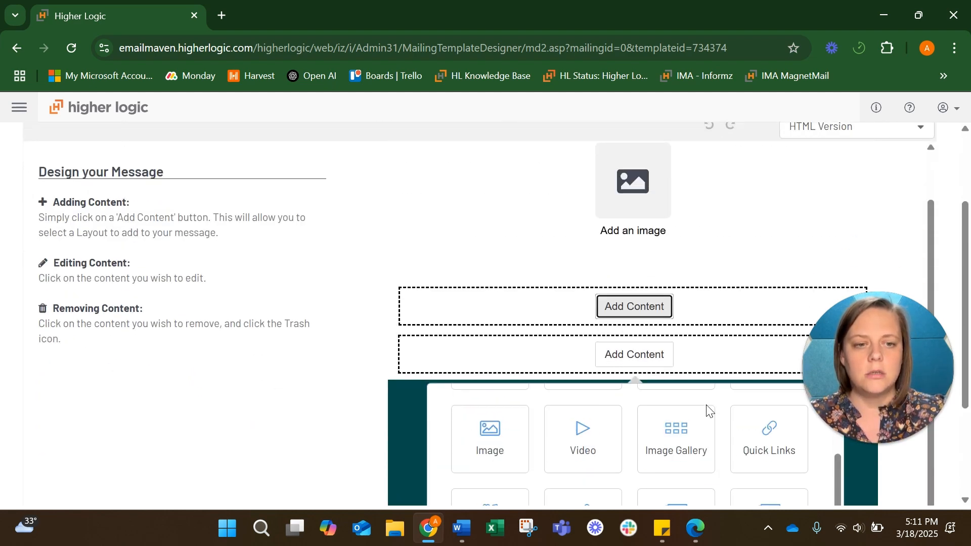
scroll(683, 389, down, 3)
click(374, 280)
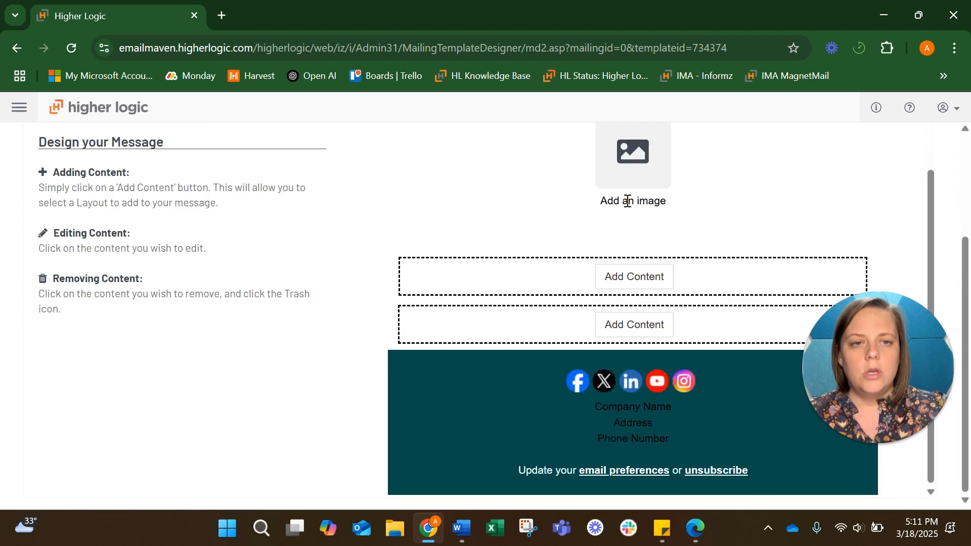
Look through the layouts offered for the message's second content area, including the custom ones, without adding any
click(637, 321)
scroll(678, 412, down, 3)
scroll(682, 413, down, 2)
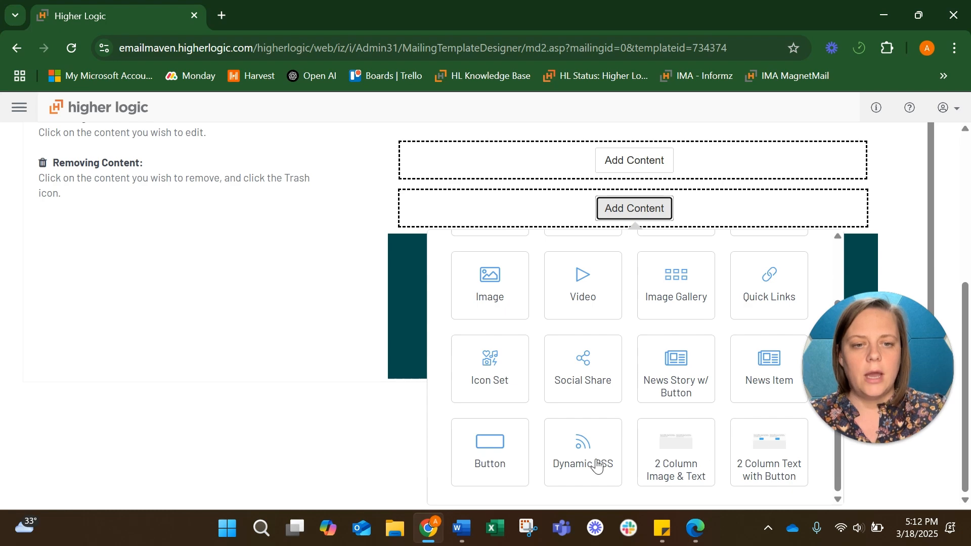
click(386, 311)
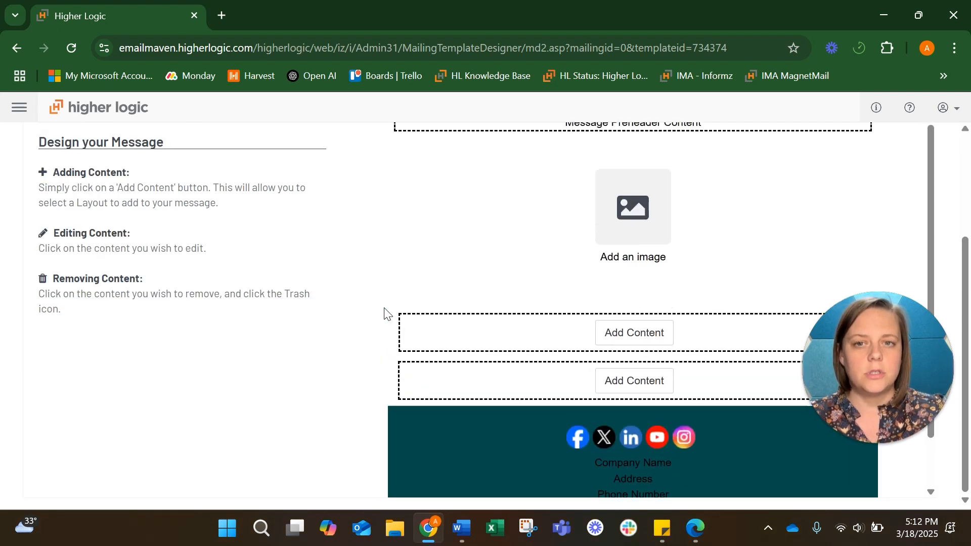
scroll(386, 311, up, 3)
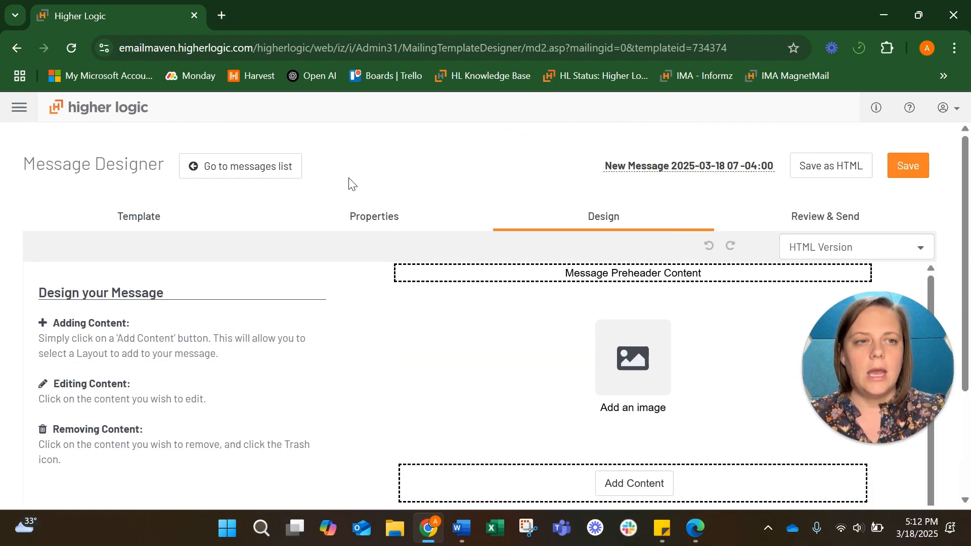